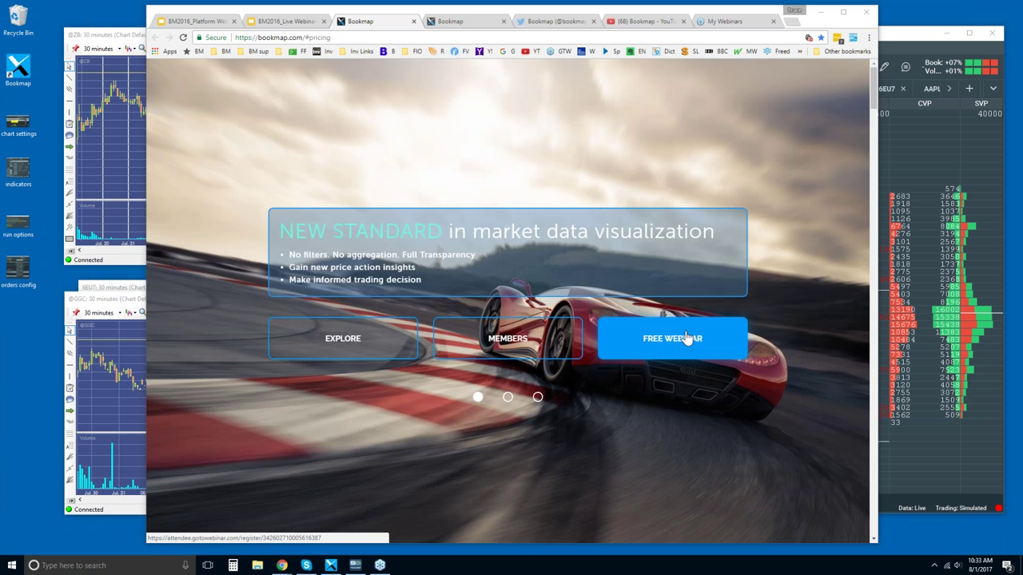
- Open the Explore section of the Bookmap homepage and look through the page down to the pricing plans
{"action": "scroll", "coordinate": [582, 127], "scroll_direction": "down", "scroll_amount": 1}
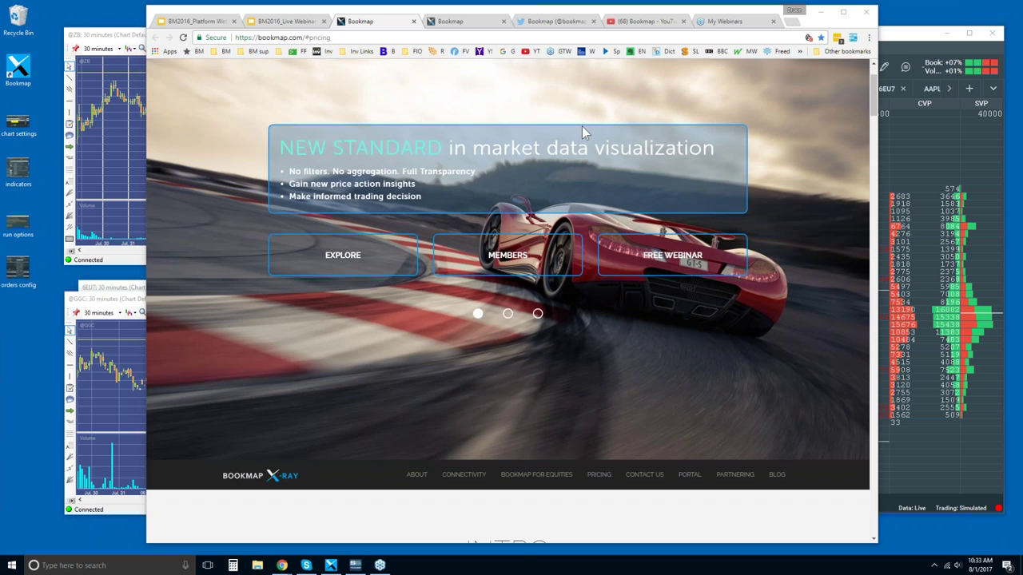
{"action": "scroll", "coordinate": [609, 206], "scroll_direction": "up", "scroll_amount": 1}
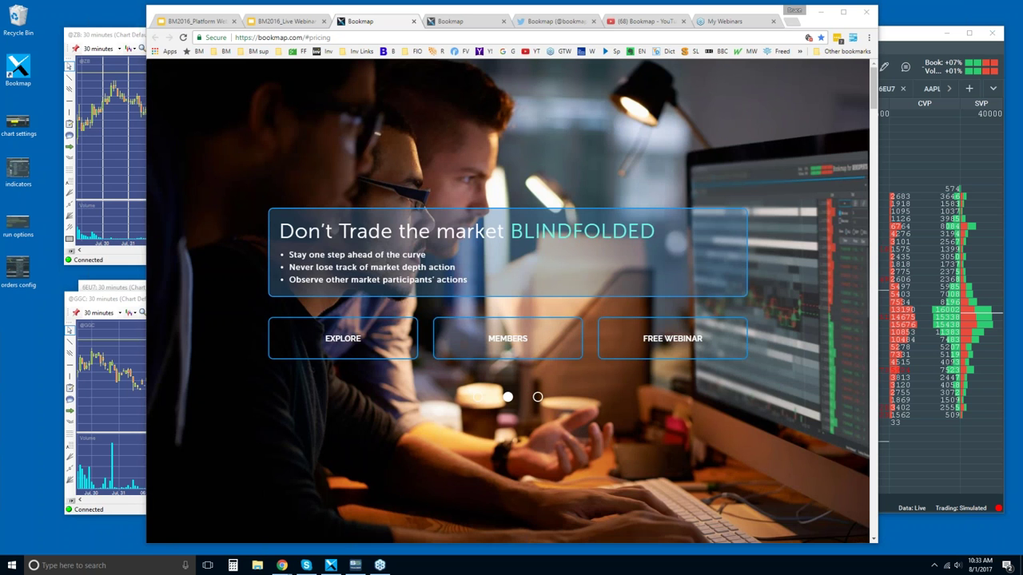
{"action": "left_click", "coordinate": [374, 336]}
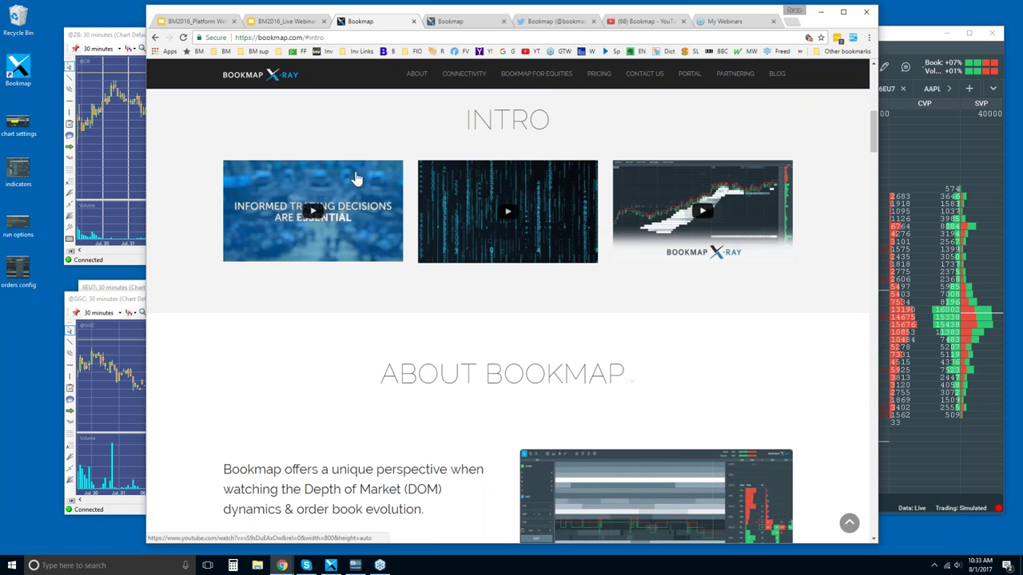
{"action": "scroll", "coordinate": [356, 177], "scroll_direction": "down", "scroll_amount": 15}
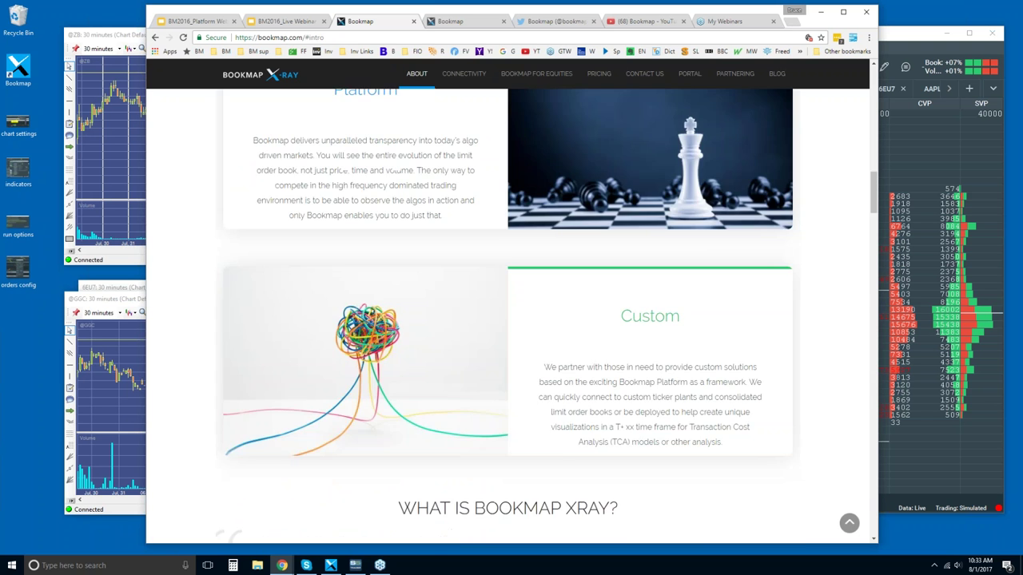
{"action": "scroll", "coordinate": [507, 319], "scroll_direction": "down", "scroll_amount": 10}
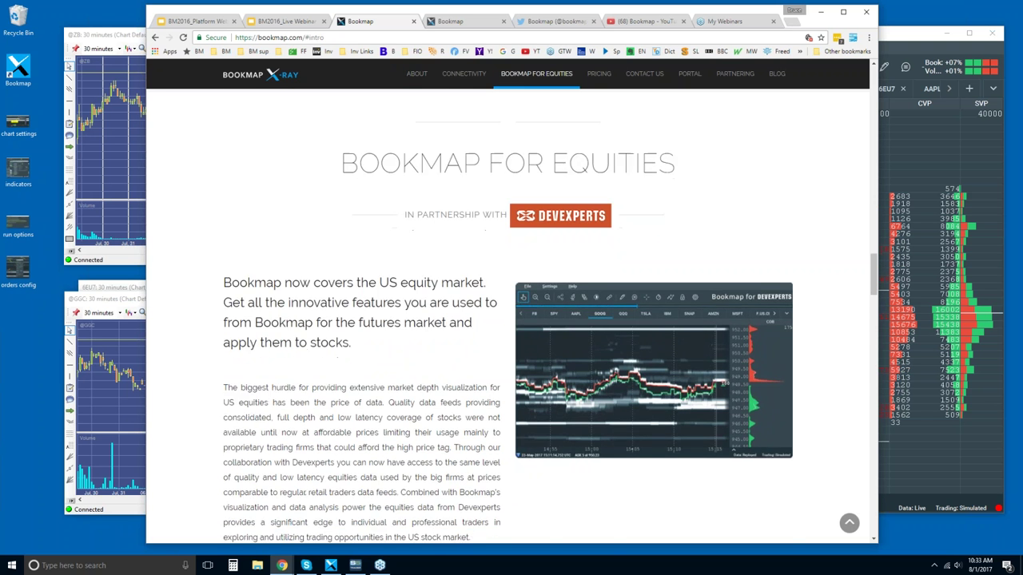
{"action": "scroll", "coordinate": [357, 180], "scroll_direction": "down", "scroll_amount": 10}
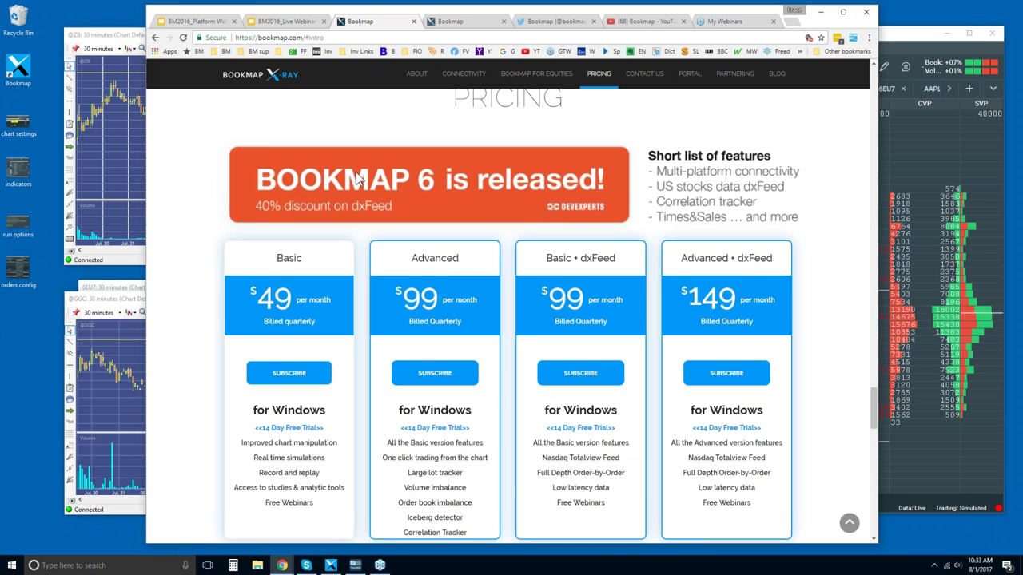
{"action": "scroll", "coordinate": [358, 180], "scroll_direction": "down", "scroll_amount": 1}
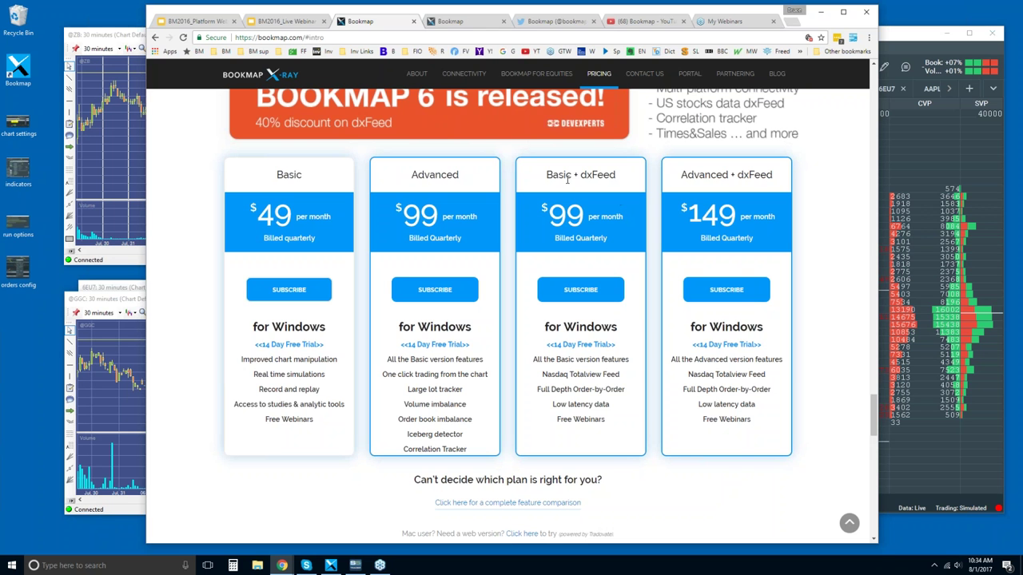
- Highlight dxFeed in the Basic + dxFeed plan name, review the supported platforms under Connectivity and return to the pricing plans
{"action": "double_click", "coordinate": [608, 178]}
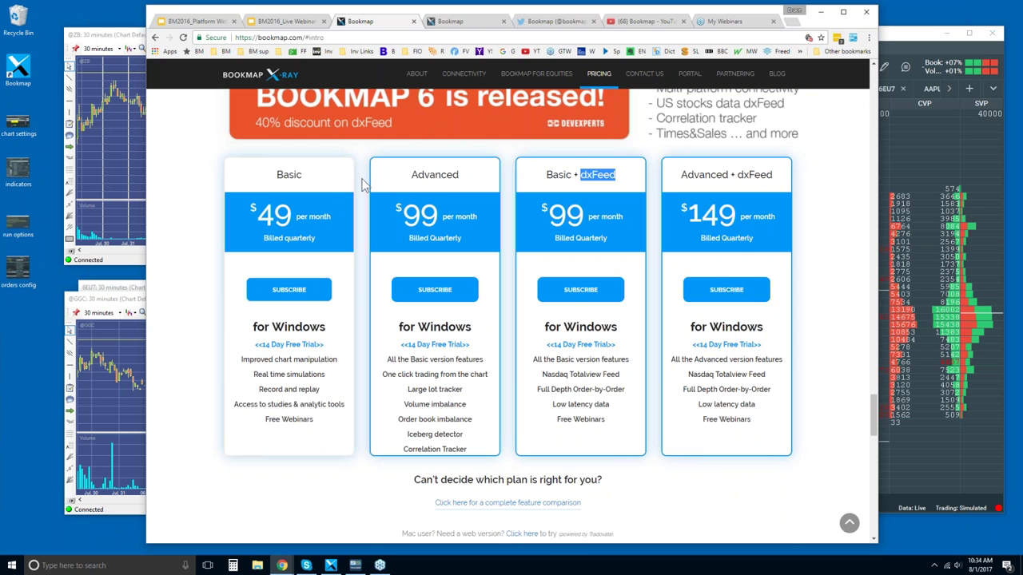
{"action": "left_click_drag", "start_coordinate": [876, 417], "coordinate": [876, 376]}
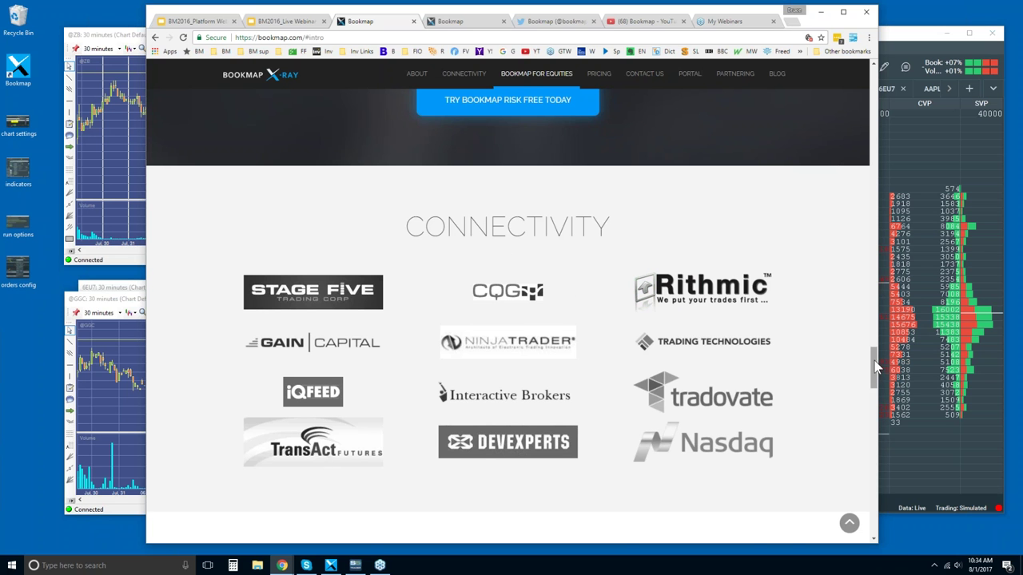
{"action": "left_click_drag", "start_coordinate": [877, 367], "coordinate": [873, 408]}
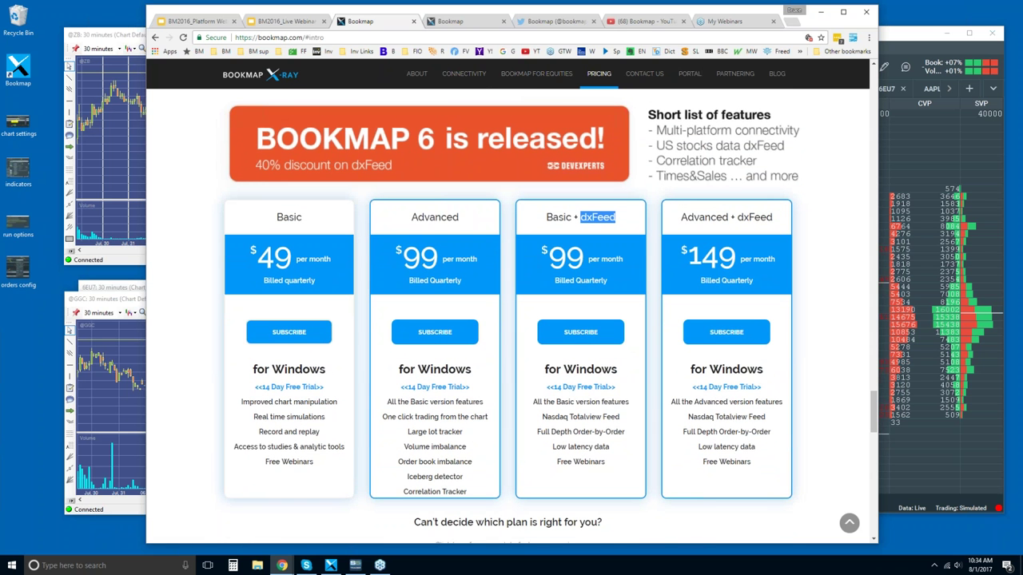
- Clear the dxFeed highlight and examine the Advanced plan's extra features, highlighting them from One click trading to Correlation Tracker
{"action": "left_click", "coordinate": [816, 203]}
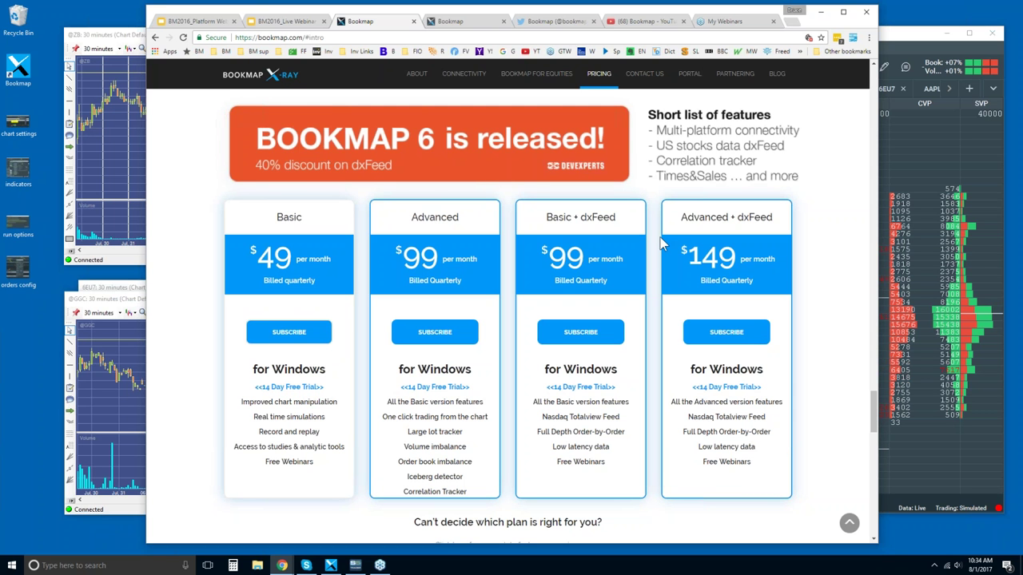
{"action": "scroll", "coordinate": [663, 238], "scroll_direction": "down", "scroll_amount": 1}
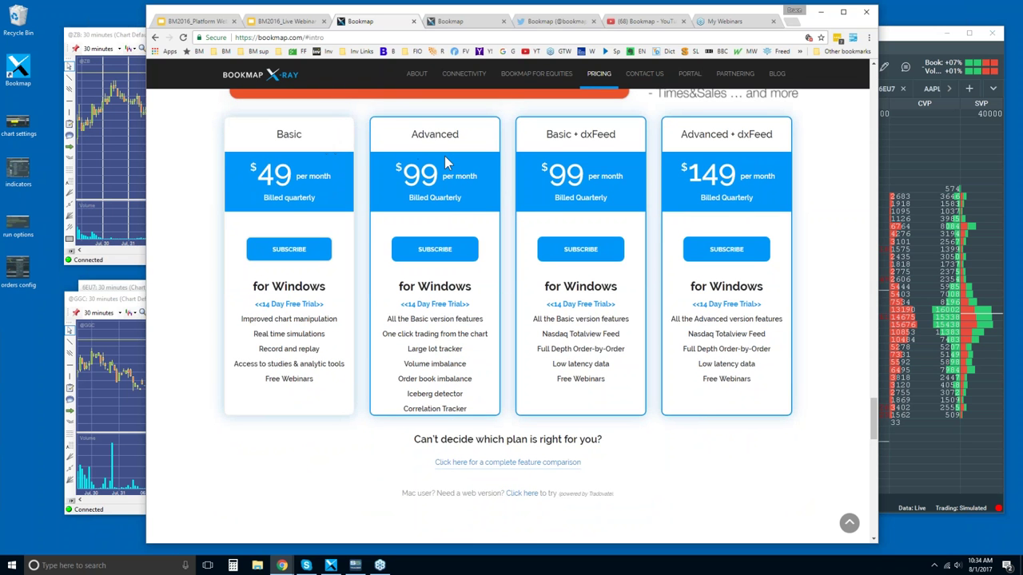
{"action": "left_click_drag", "start_coordinate": [383, 334], "coordinate": [466, 415]}
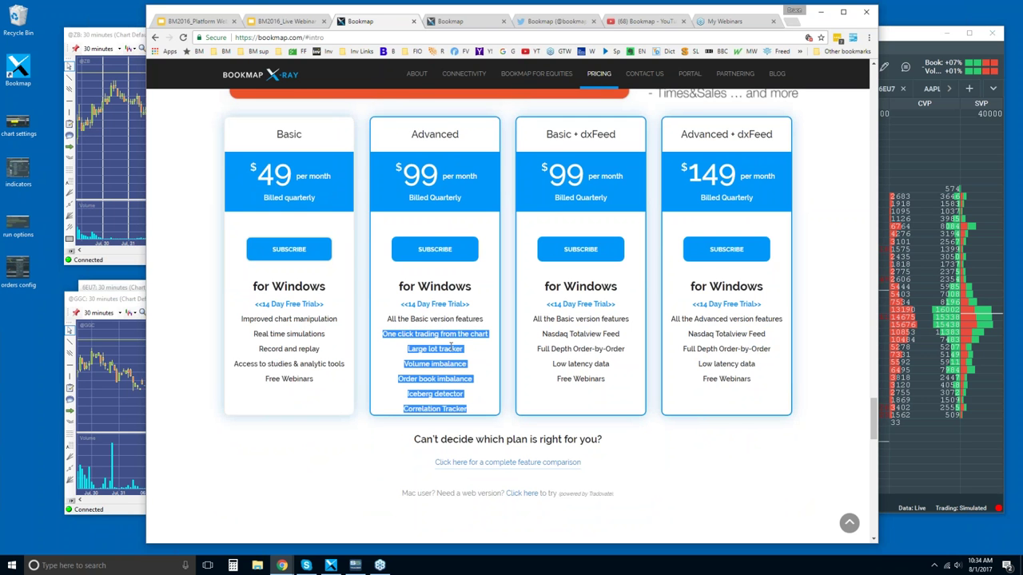
{"action": "left_click", "coordinate": [454, 346]}
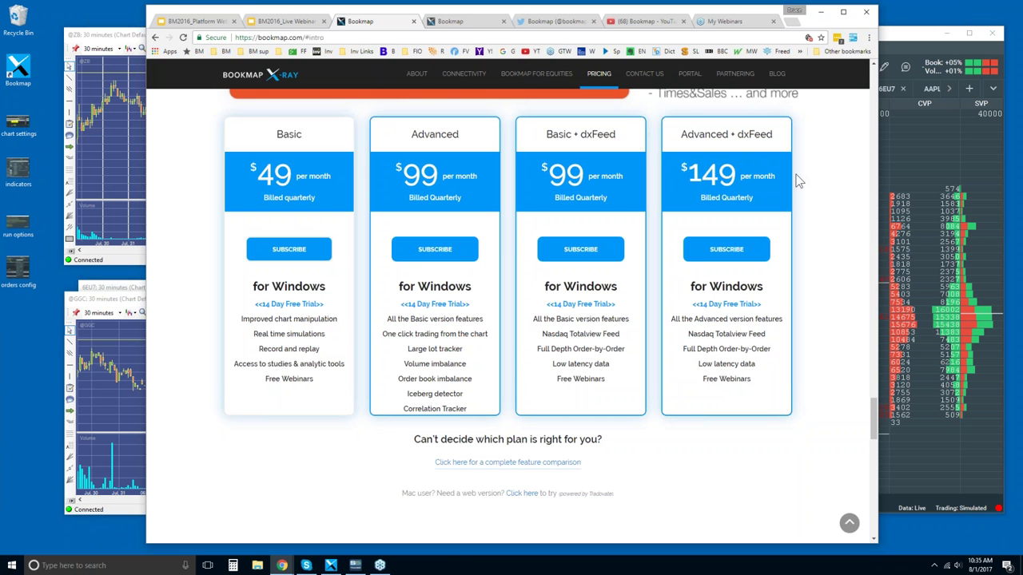
- Switch to the Bookmap Portal page and view its Features and Education sections
{"action": "left_click", "coordinate": [462, 24]}
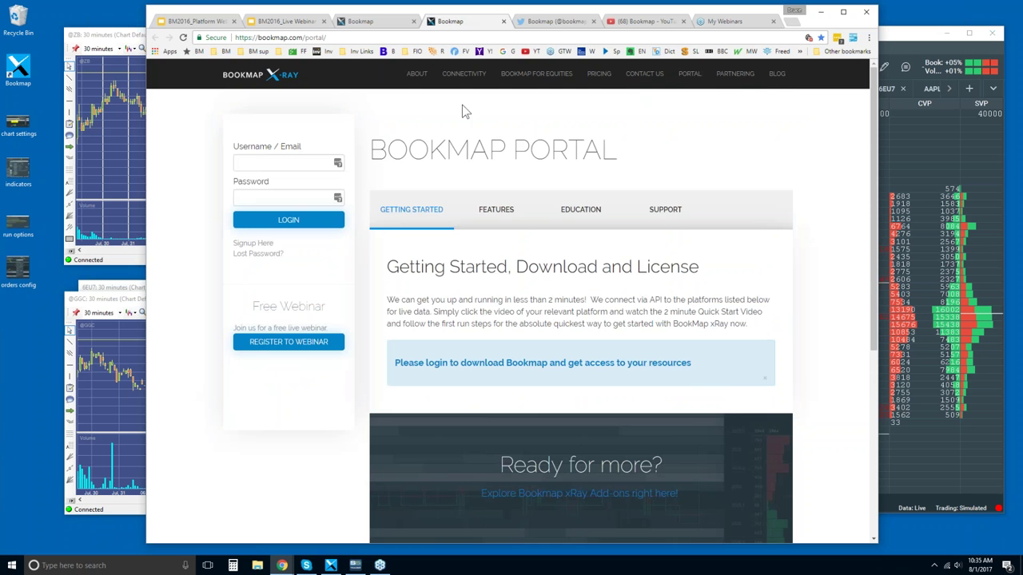
{"action": "left_click", "coordinate": [506, 209]}
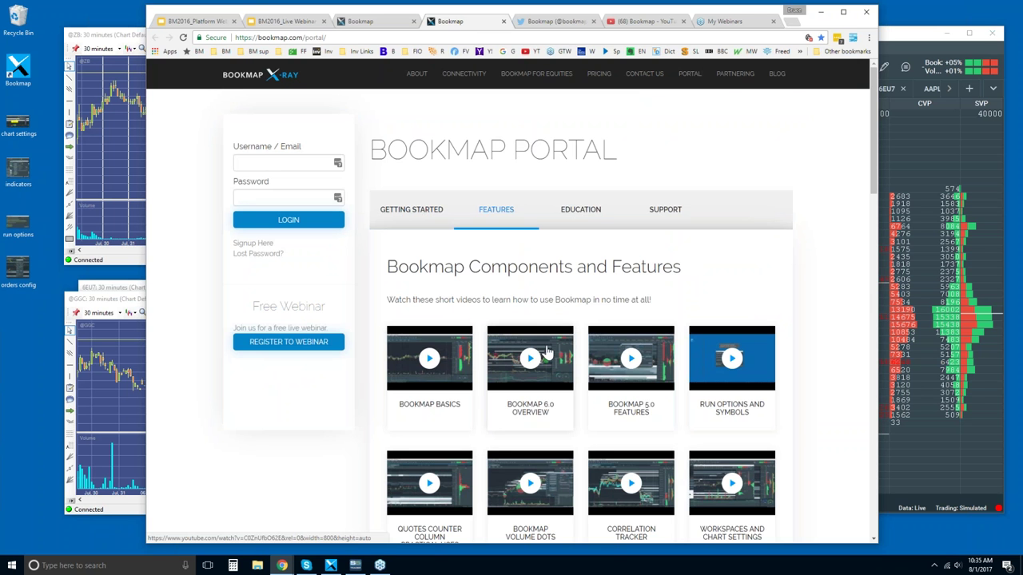
{"action": "left_click", "coordinate": [581, 211]}
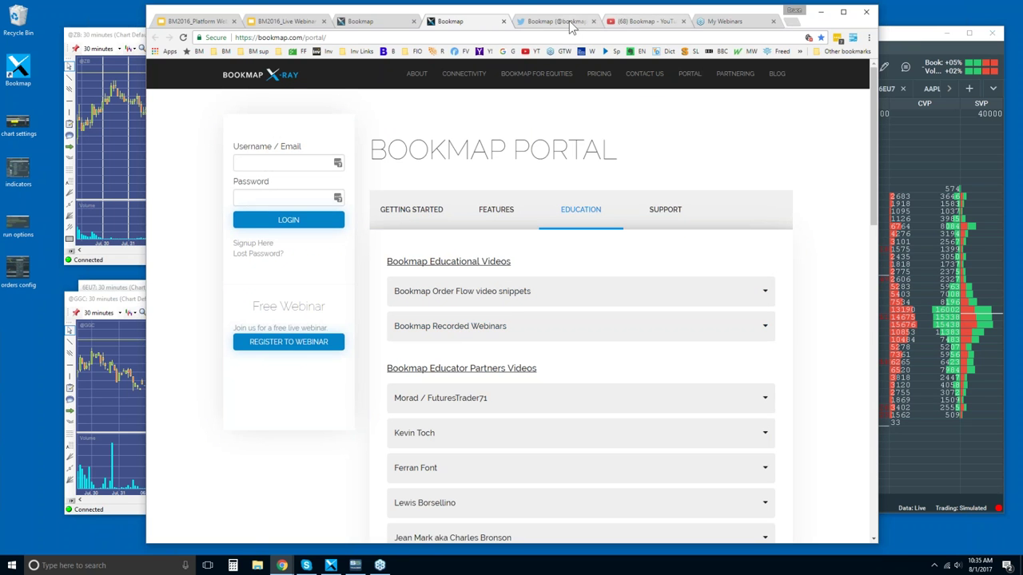
- Look through the video sections on Bookmap's YouTube channel, and bring up the Bookmap Twitter profile
{"action": "left_click", "coordinate": [631, 22]}
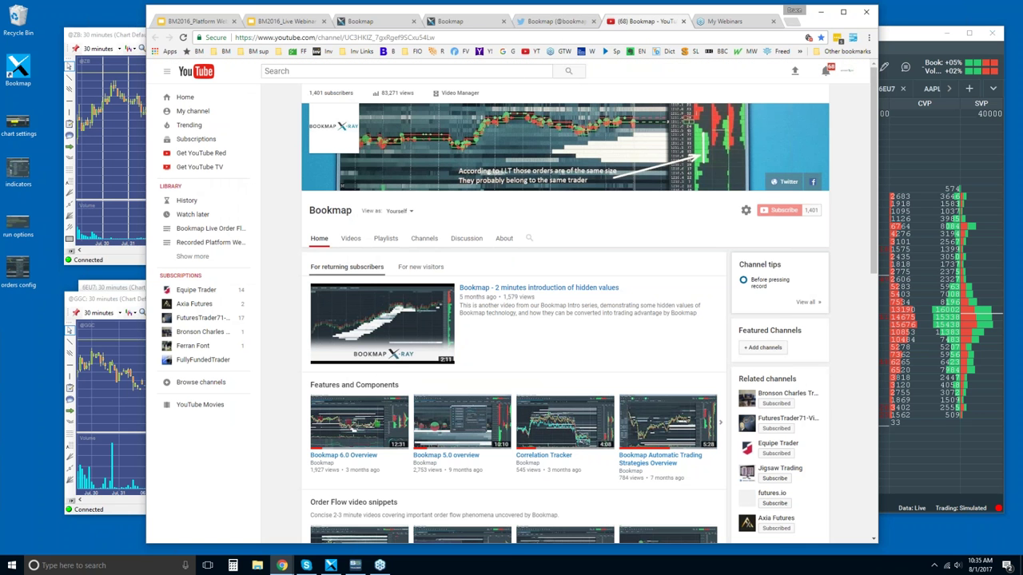
{"action": "scroll", "coordinate": [472, 202], "scroll_direction": "down", "scroll_amount": 1}
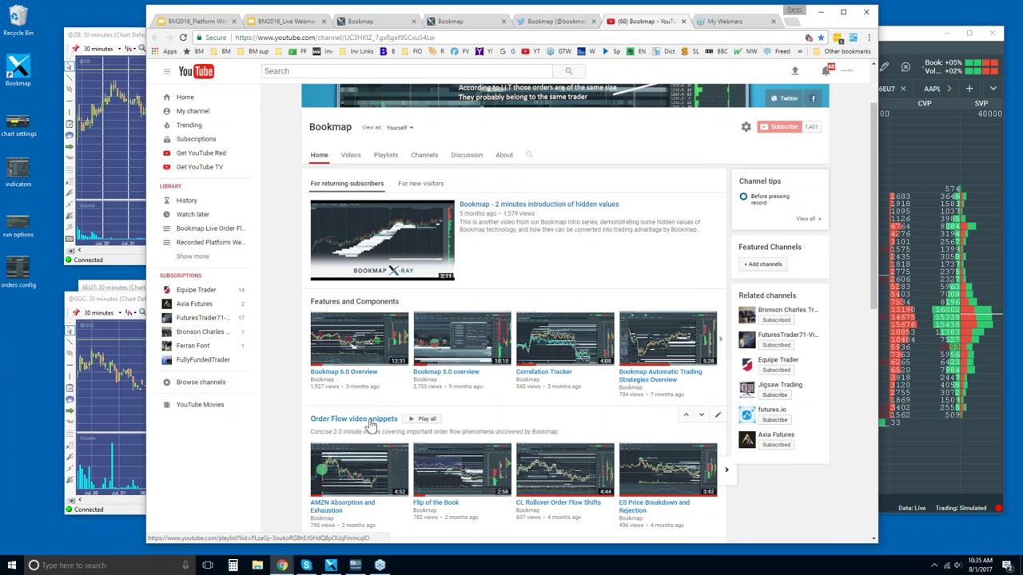
{"action": "scroll", "coordinate": [361, 425], "scroll_direction": "down", "scroll_amount": 1}
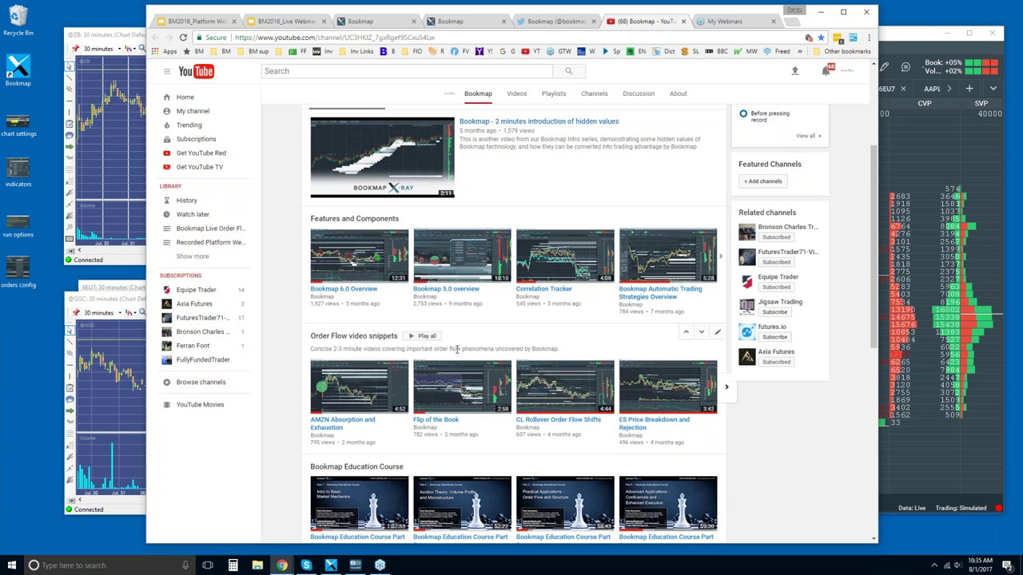
{"action": "scroll", "coordinate": [457, 350], "scroll_direction": "down", "scroll_amount": 2}
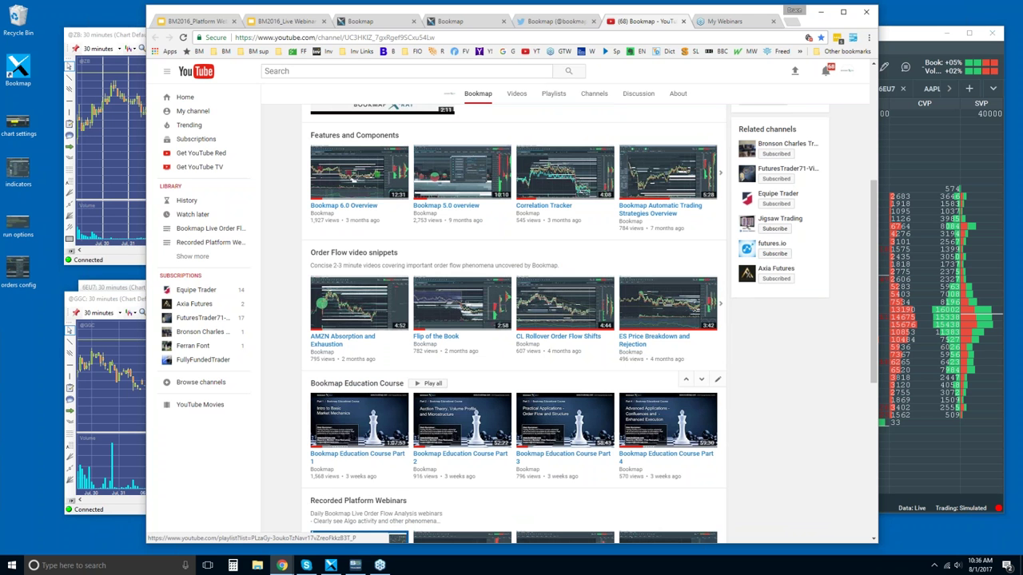
{"action": "scroll", "coordinate": [404, 424], "scroll_direction": "down", "scroll_amount": 1}
{"action": "scroll", "coordinate": [478, 194], "scroll_direction": "down", "scroll_amount": 3}
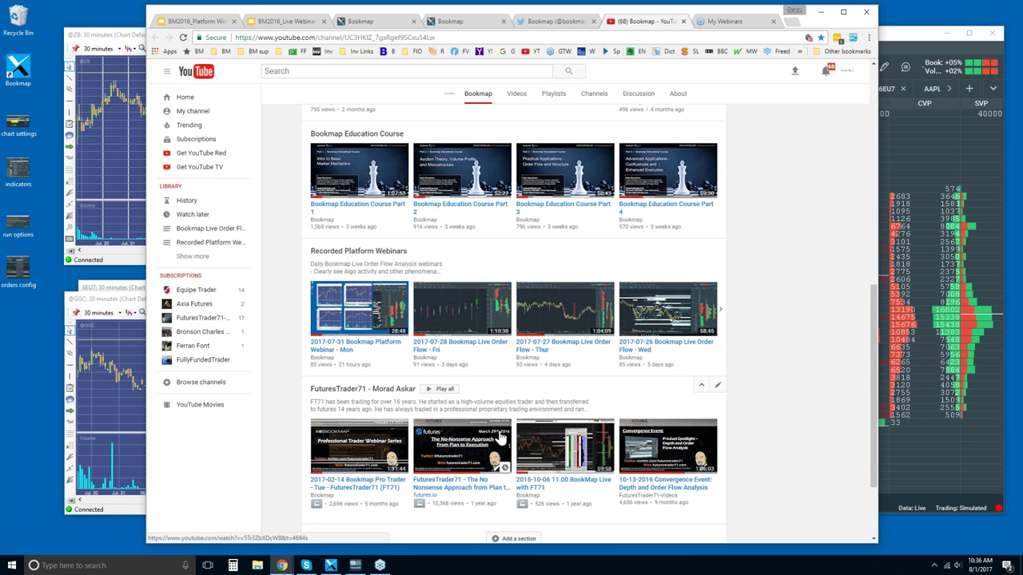
{"action": "scroll", "coordinate": [463, 312], "scroll_direction": "up", "scroll_amount": 4}
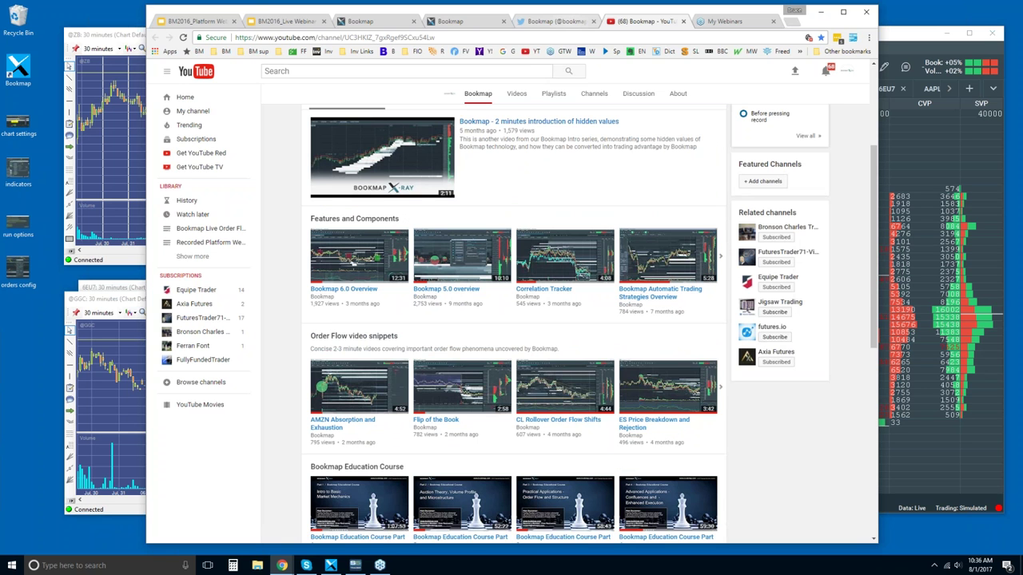
{"action": "left_click", "coordinate": [559, 21]}
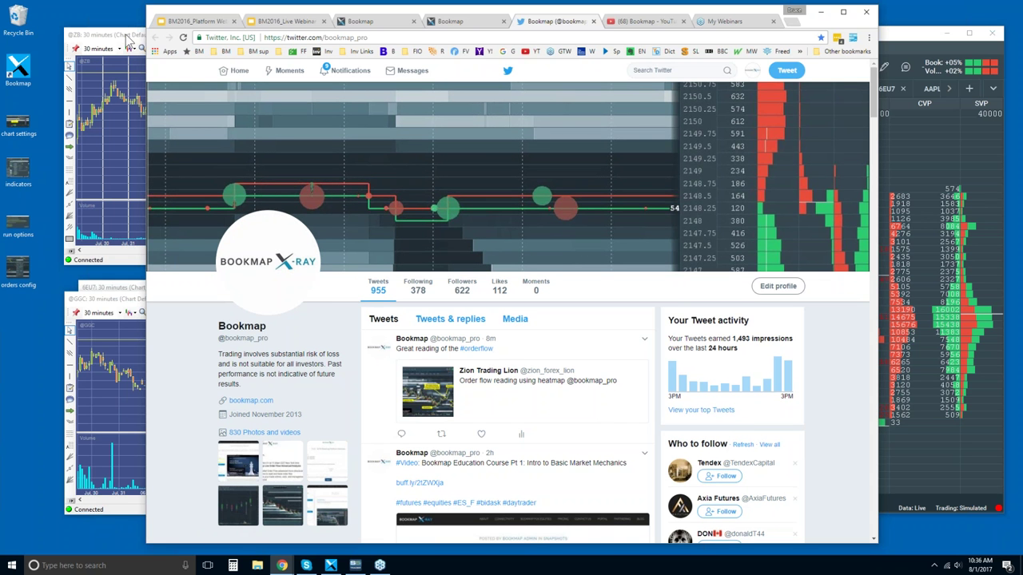
- Switch to the Bookmap application, view the ESU7 chart full screen and restore the window to its smaller size
{"action": "left_click", "coordinate": [901, 40]}
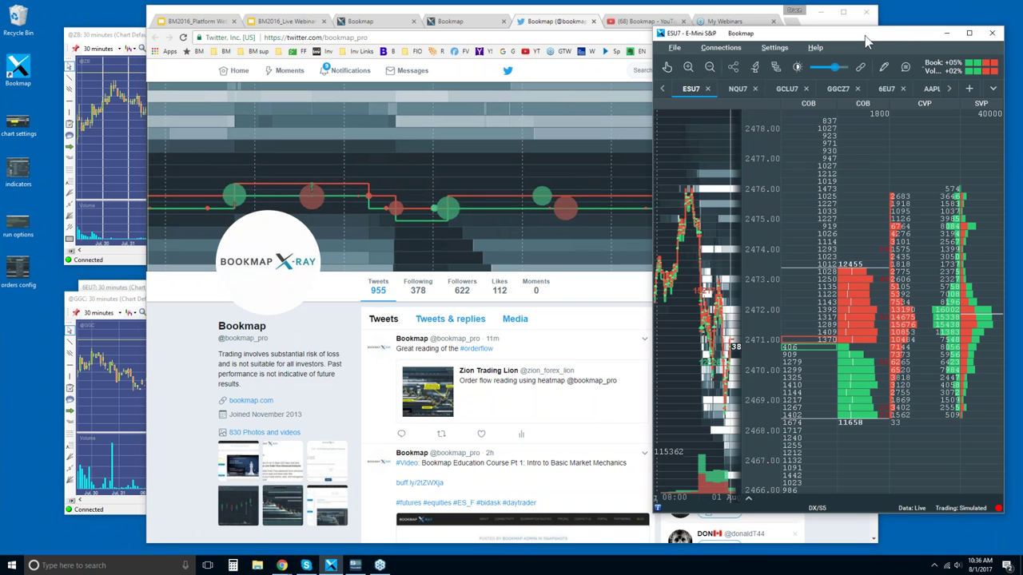
{"action": "double_click", "coordinate": [867, 40]}
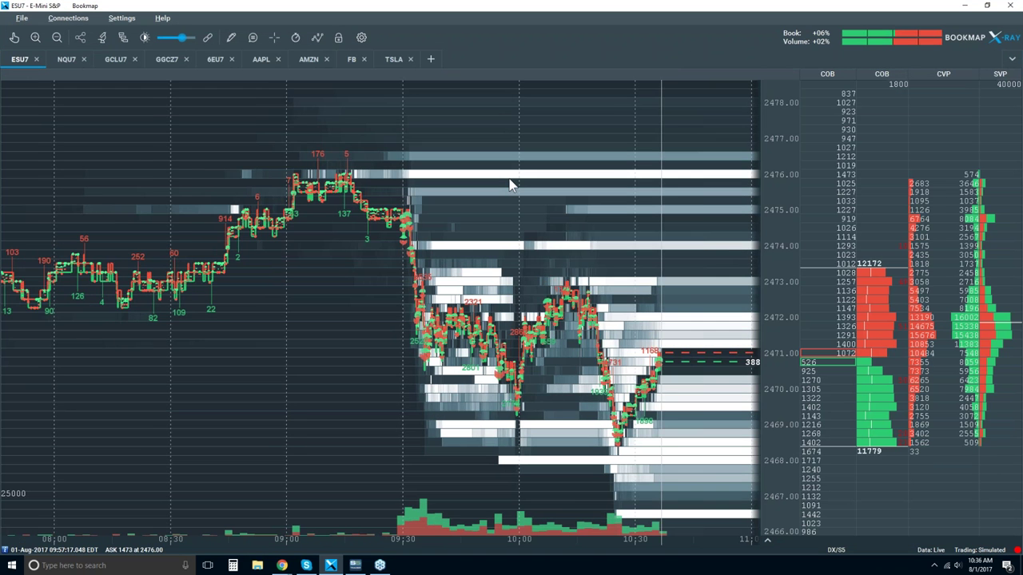
{"action": "double_click", "coordinate": [595, 14]}
- Switch to the 30-minute chart windows and examine the ZB, 6EU7, GGC, NQ and ES charts, bringing overlapped ones to the front
{"action": "left_click", "coordinate": [116, 36]}
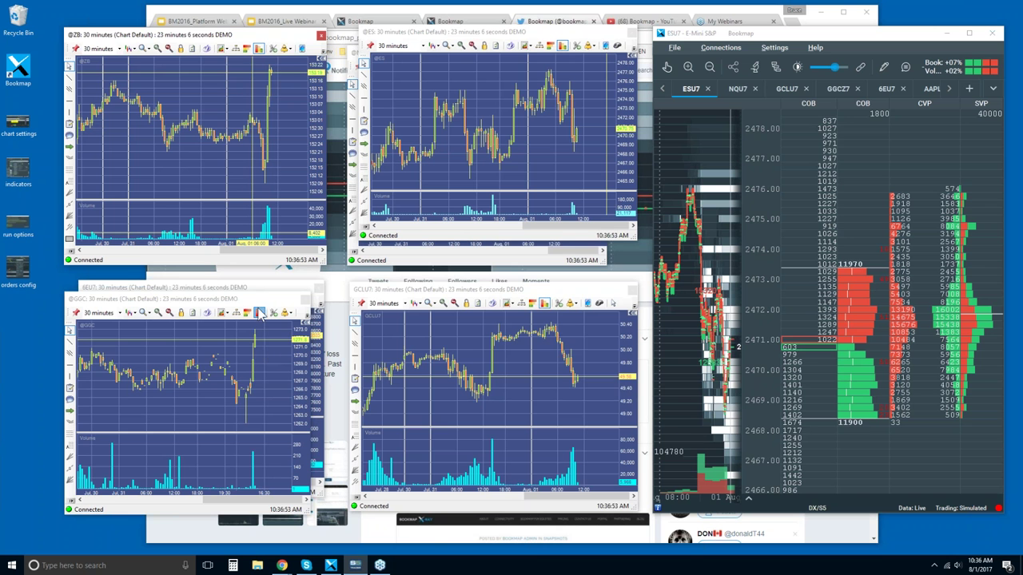
{"action": "left_click", "coordinate": [254, 287]}
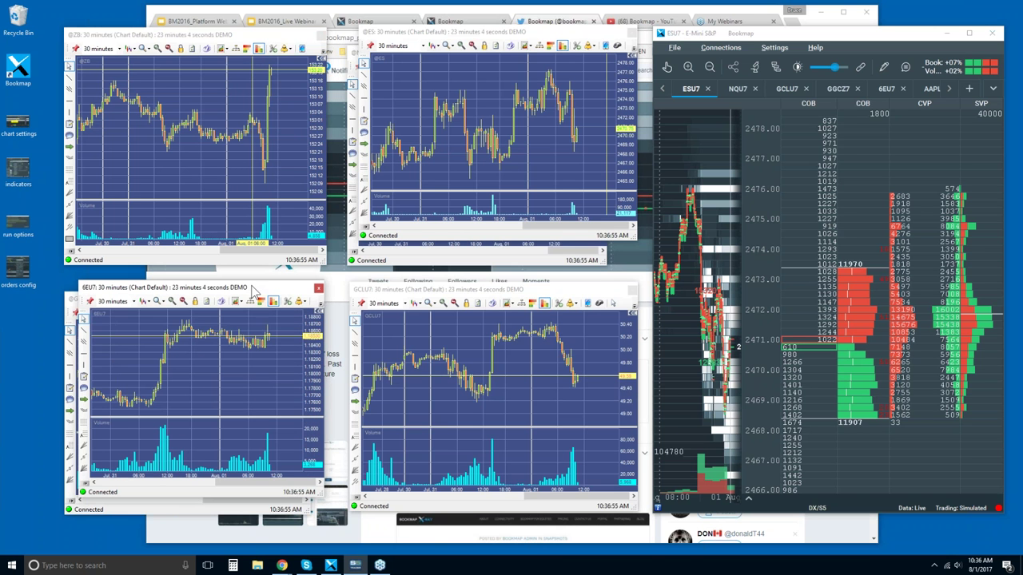
{"action": "mouse_move", "coordinate": [267, 337]}
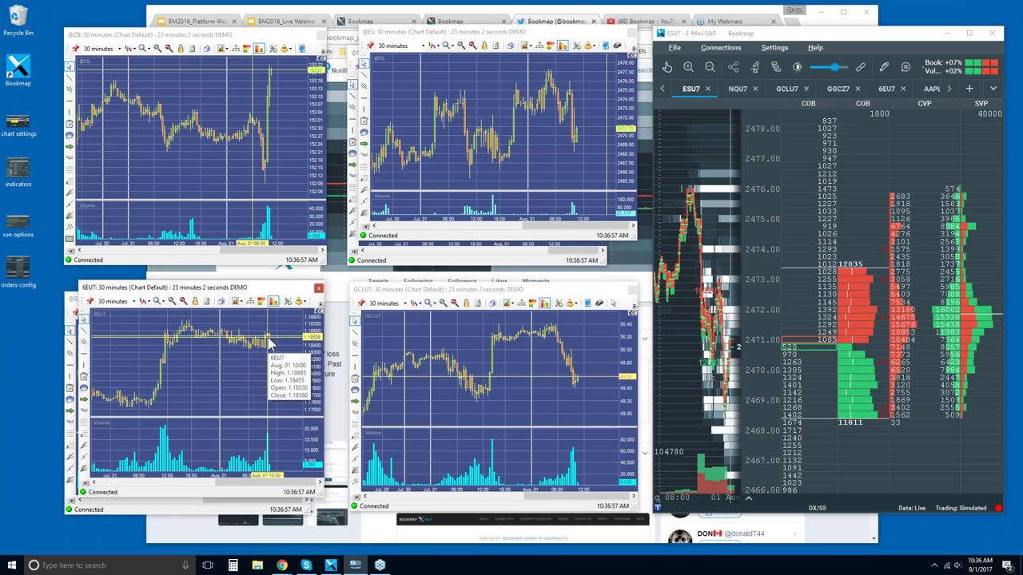
{"action": "left_click", "coordinate": [70, 306]}
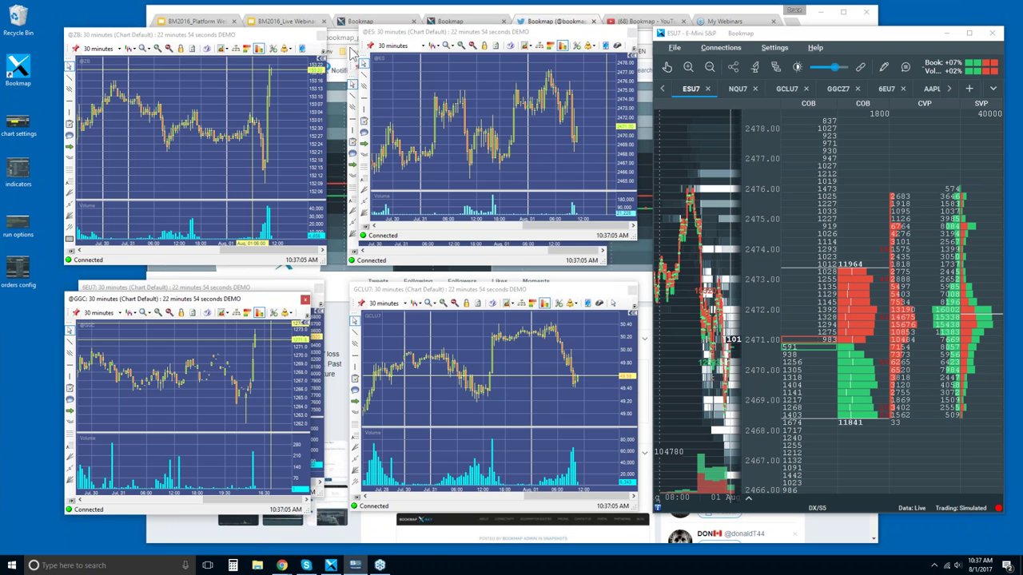
{"action": "left_click", "coordinate": [349, 52]}
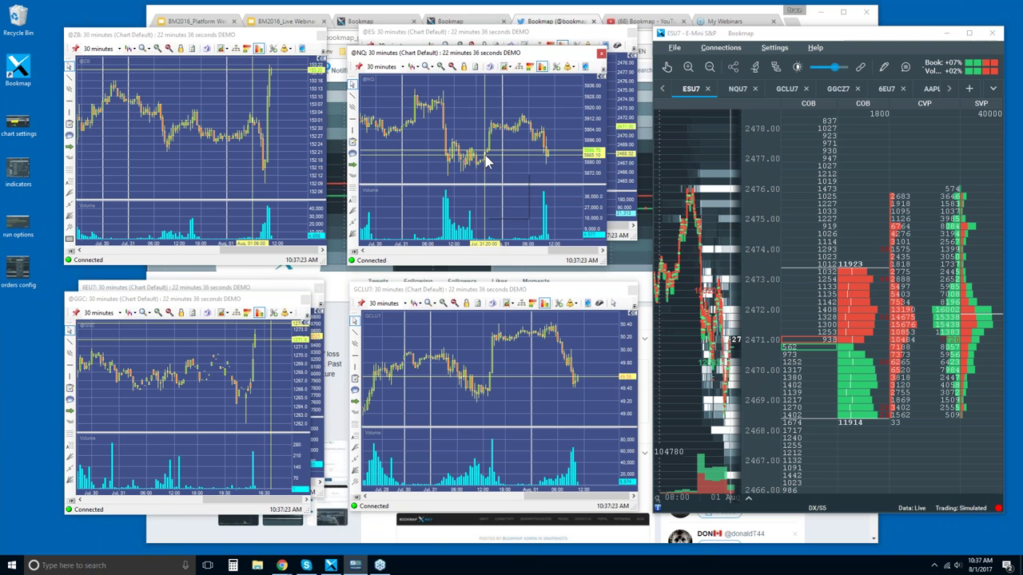
{"action": "mouse_move", "coordinate": [486, 159]}
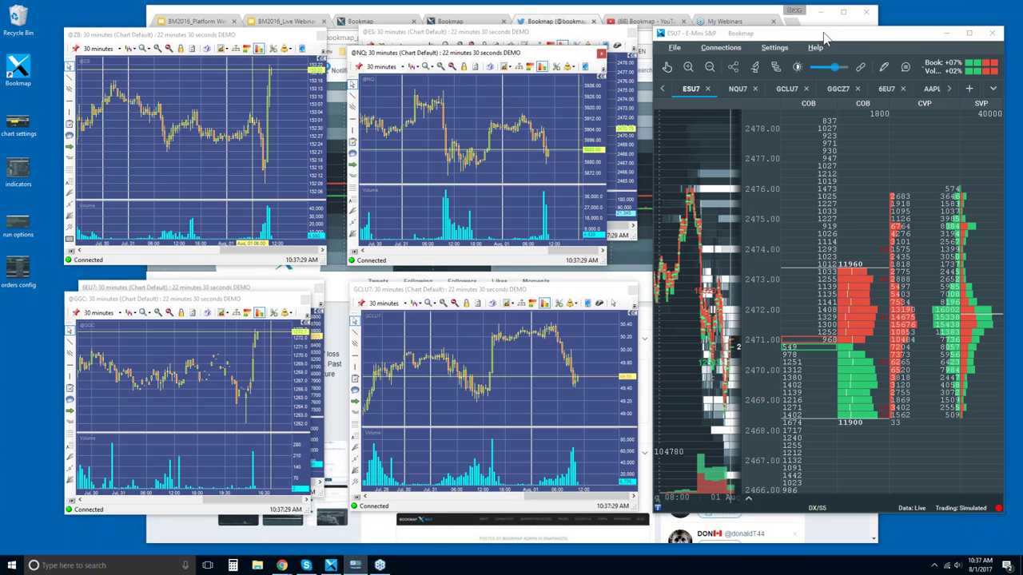
{"action": "left_click", "coordinate": [537, 35]}
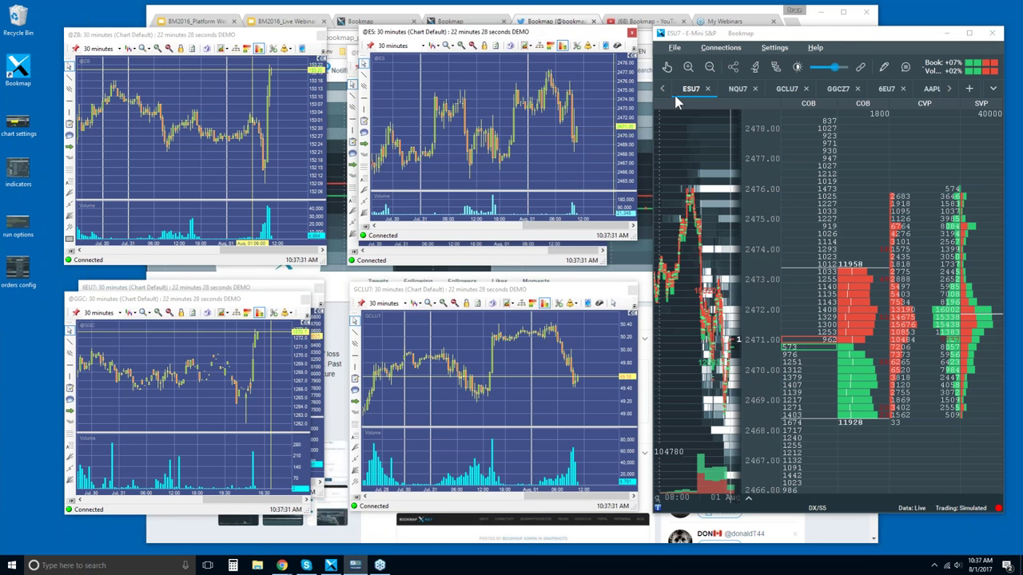
- Maximize the Bookmap window with the ESU7 chart and turn on the Candlestick Bars display
{"action": "double_click", "coordinate": [854, 36]}
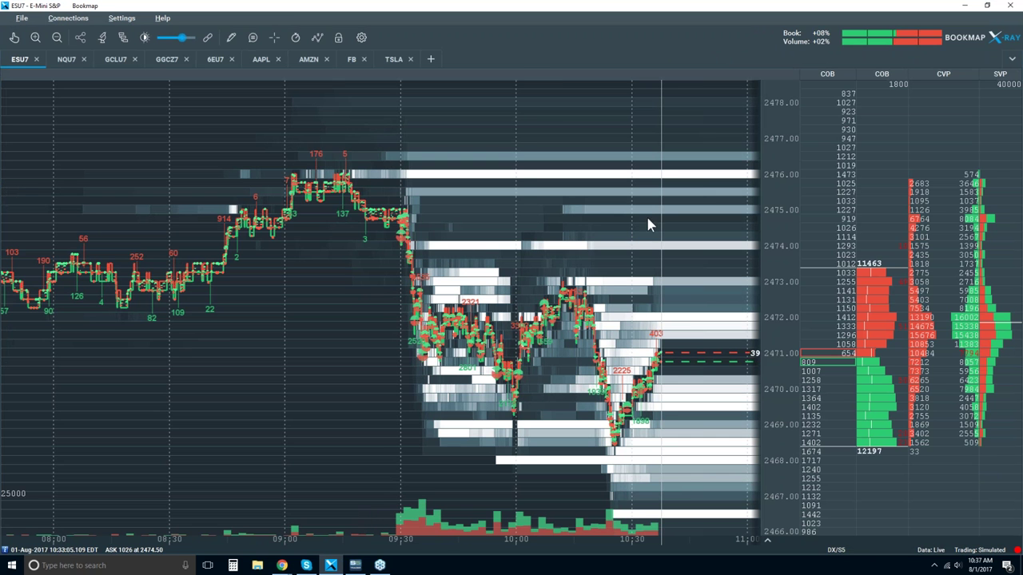
{"action": "left_click", "coordinate": [320, 37]}
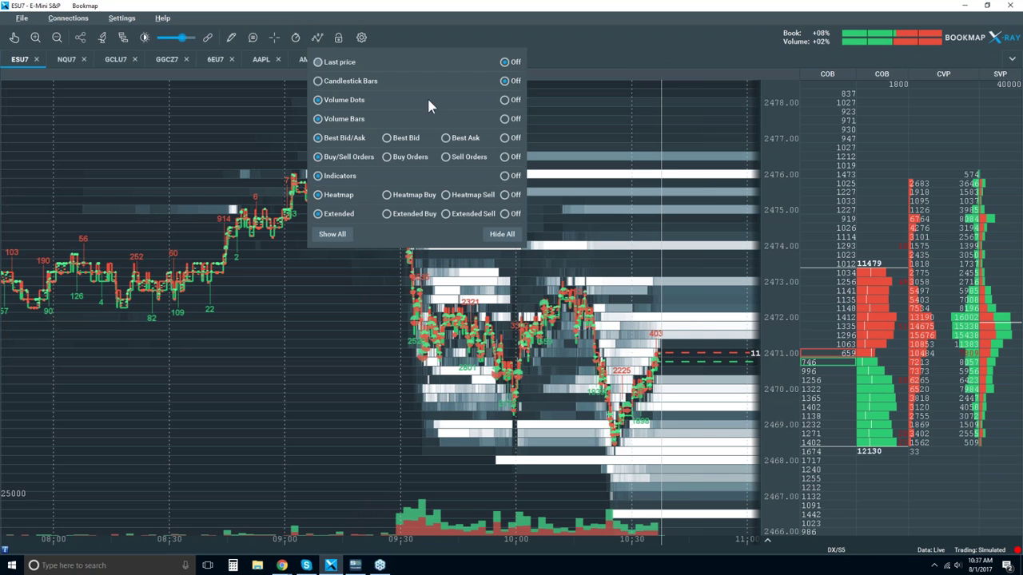
{"action": "left_click", "coordinate": [318, 82]}
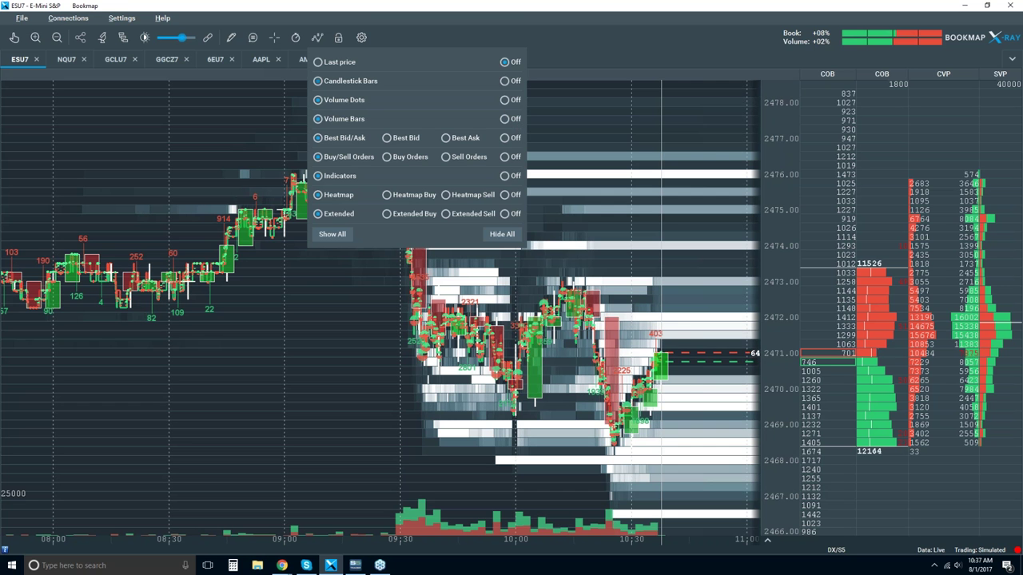
{"action": "key", "text": "Escape"}
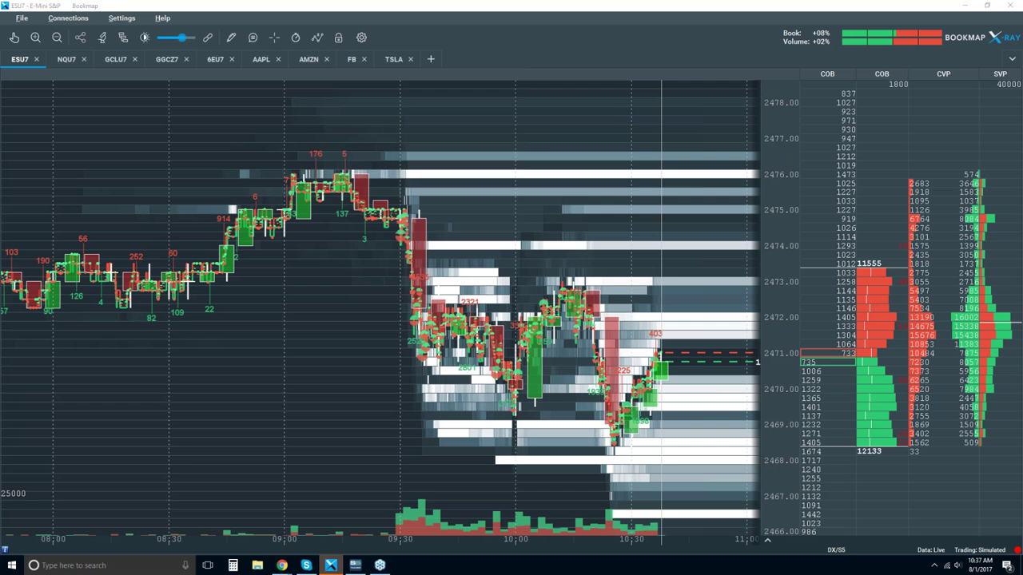
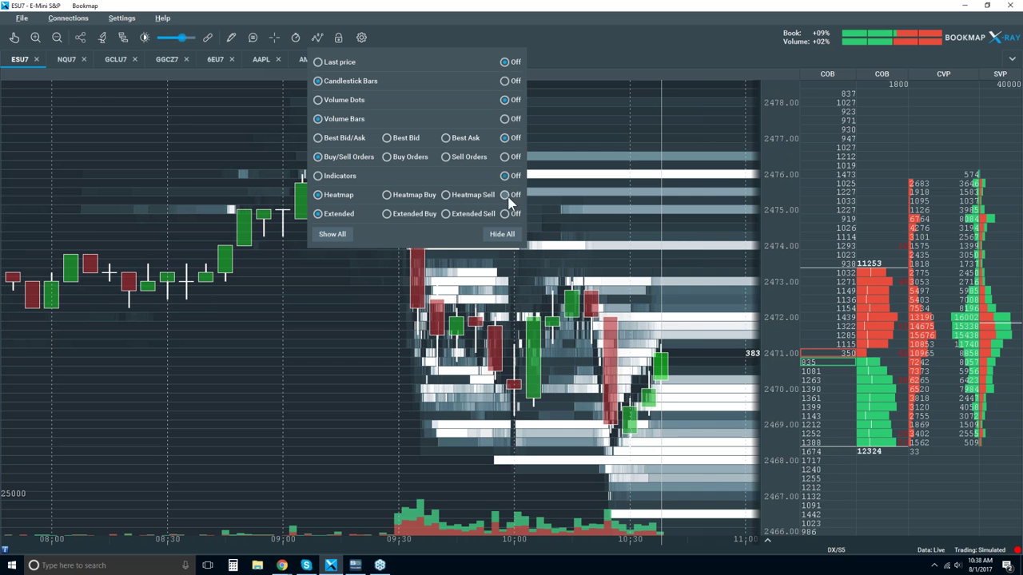
- Hide the Heatmap and Extended layers on the ESU7 chart
{"action": "left_click", "coordinate": [508, 194]}
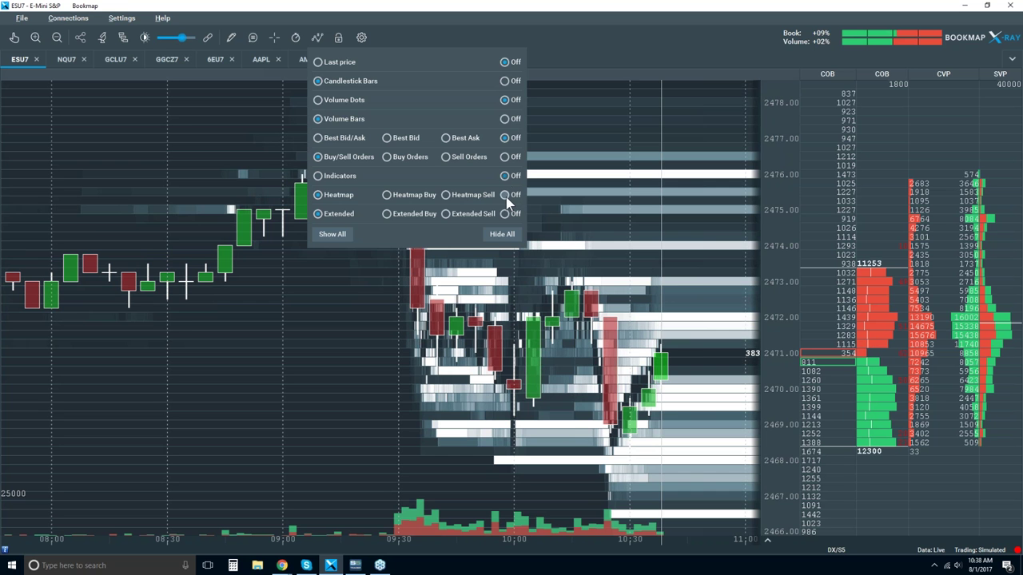
{"action": "left_click", "coordinate": [505, 215]}
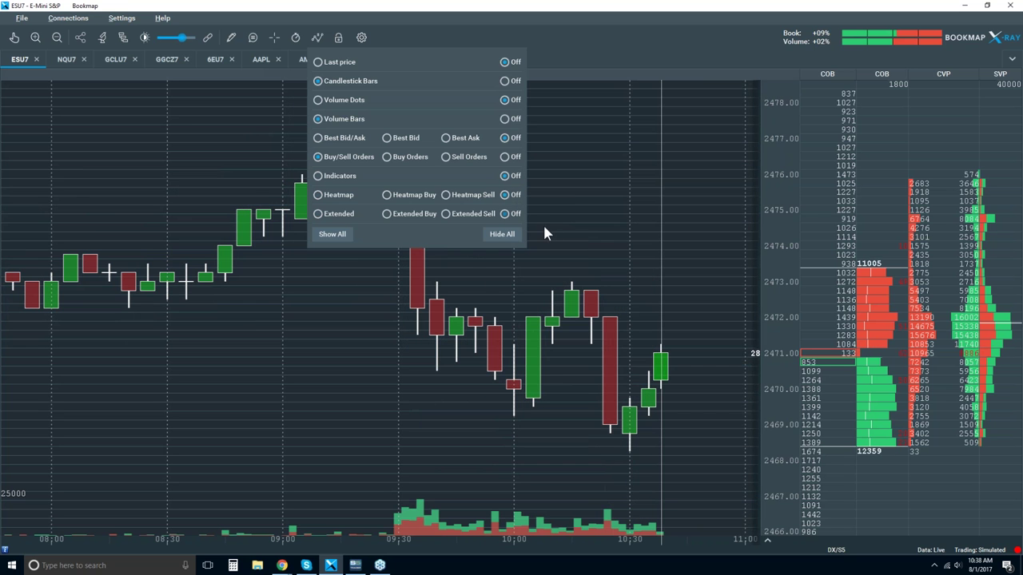
{"action": "left_click", "coordinate": [580, 183]}
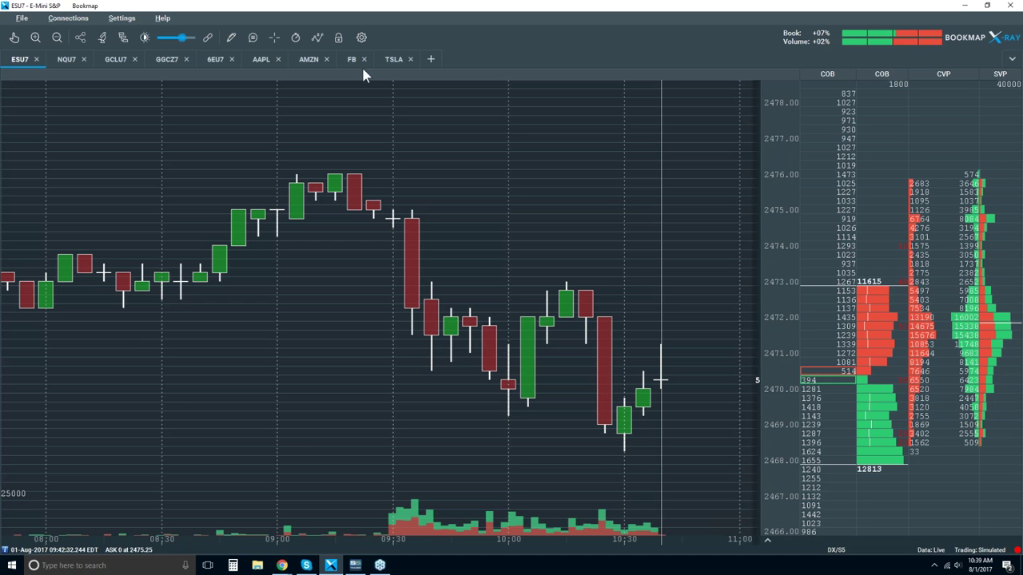
- Show the Best Bid/Ask lines on the ESU7 chart and examine them against the candlesticks from about 09:45 to 10:45
{"action": "left_click", "coordinate": [318, 38]}
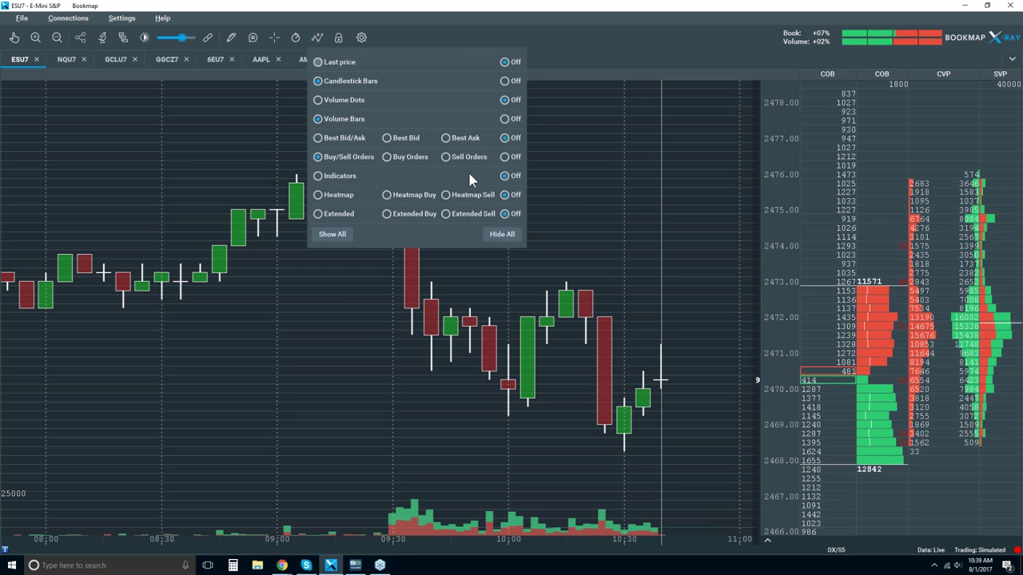
{"action": "left_click", "coordinate": [348, 138]}
{"action": "left_click", "coordinate": [584, 37]}
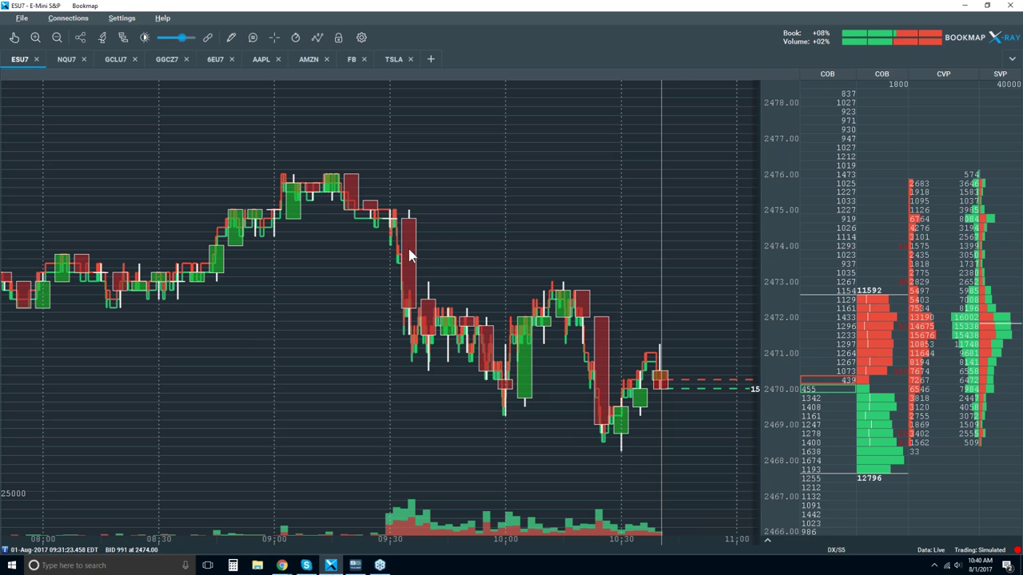
{"action": "left_click", "coordinate": [35, 40]}
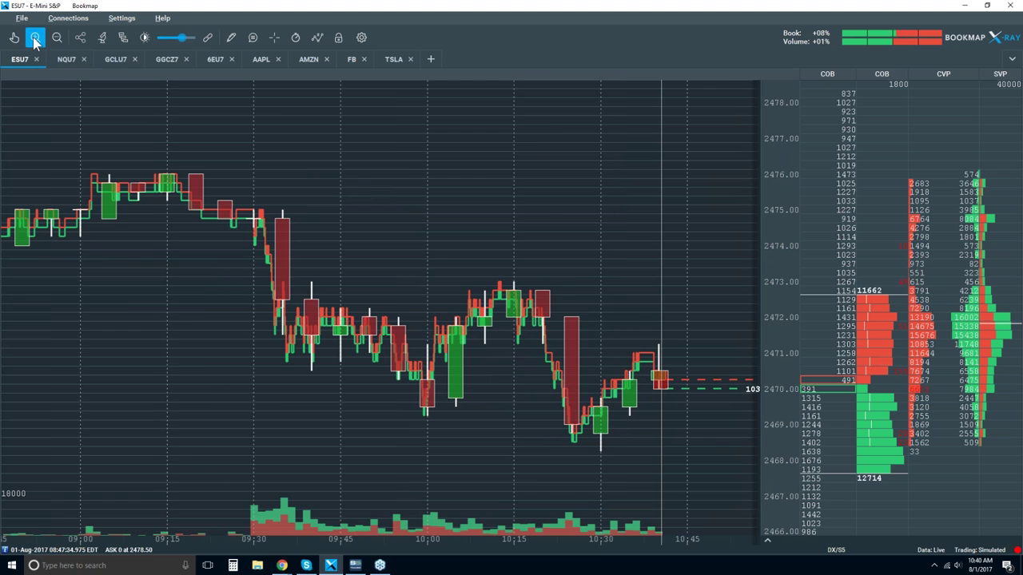
{"action": "scroll", "coordinate": [442, 328], "scroll_direction": "up", "scroll_amount": 2}
{"action": "scroll", "coordinate": [440, 319], "scroll_direction": "up", "scroll_amount": 1}
{"action": "scroll", "coordinate": [440, 318], "scroll_direction": "down", "scroll_amount": 2}
{"action": "scroll", "coordinate": [440, 318], "scroll_direction": "up", "scroll_amount": 2}
{"action": "scroll", "coordinate": [442, 328], "scroll_direction": "down", "scroll_amount": 2}
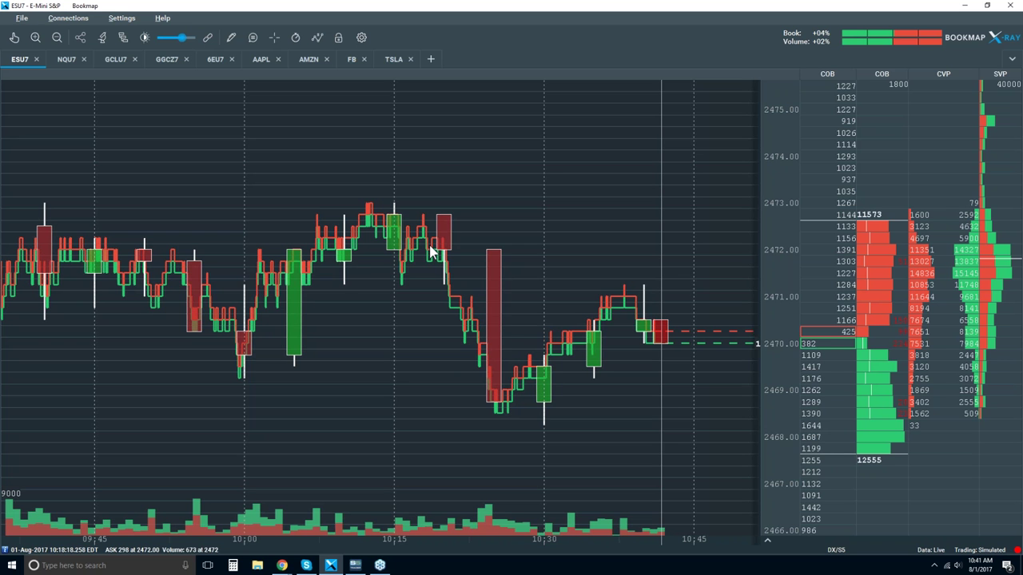
- Turn on Volume Dots on the ESU7 chart
{"action": "left_click", "coordinate": [317, 38]}
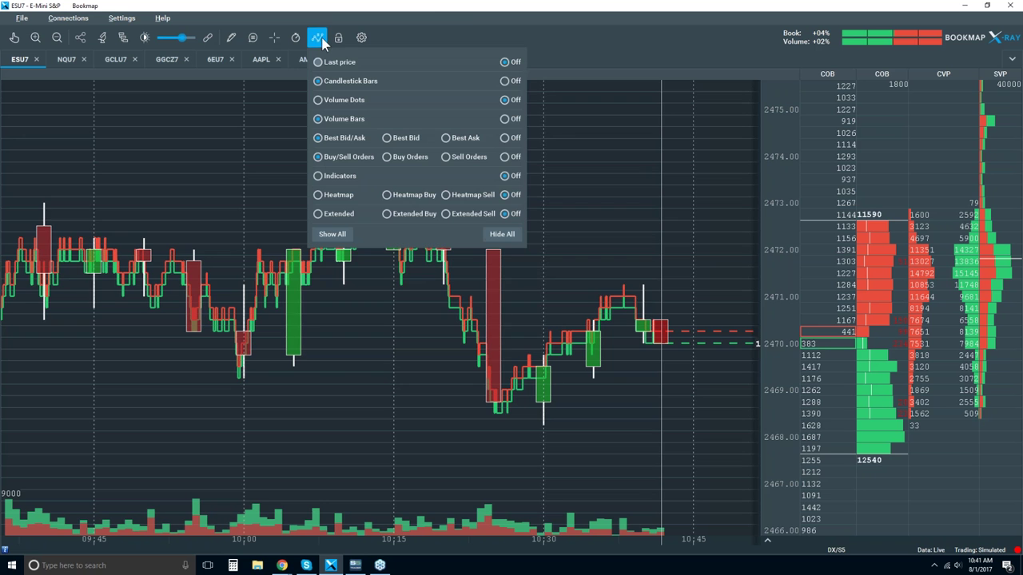
{"action": "left_click", "coordinate": [345, 99]}
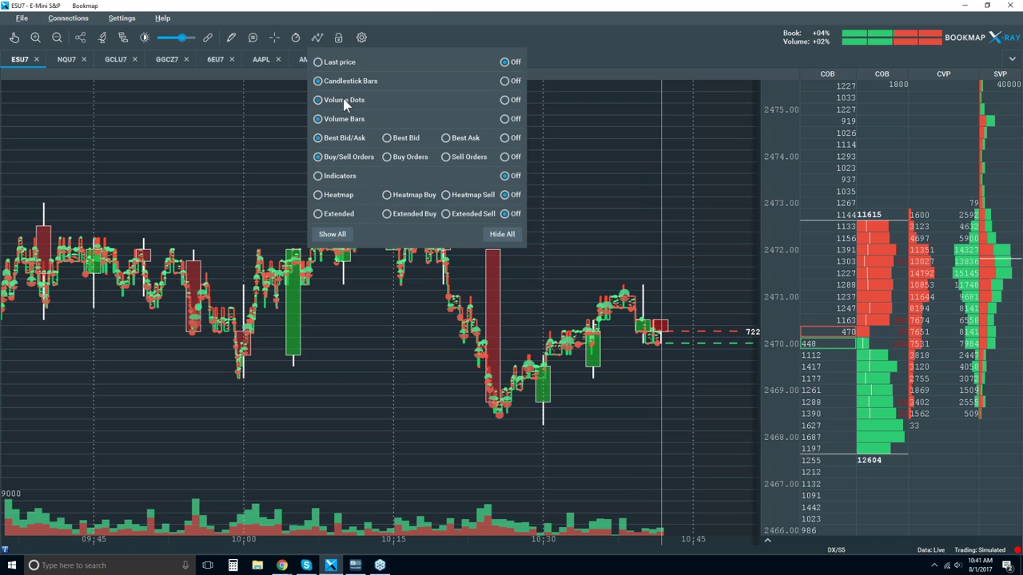
{"action": "left_click", "coordinate": [584, 176]}
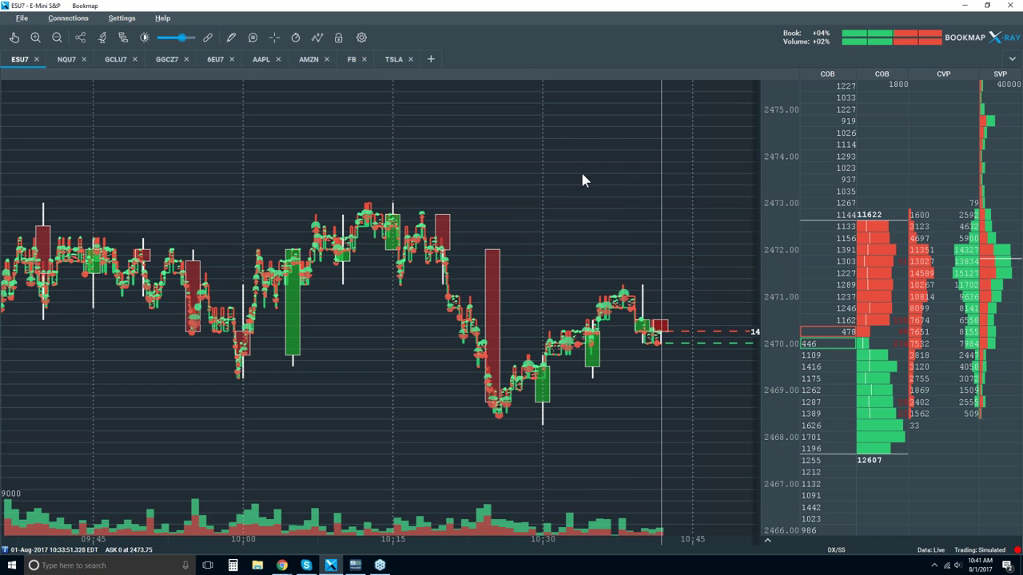
- Enlarge the dot size of the Volume Dots study in the ESU7 studies configuration
{"action": "left_click", "coordinate": [102, 37]}
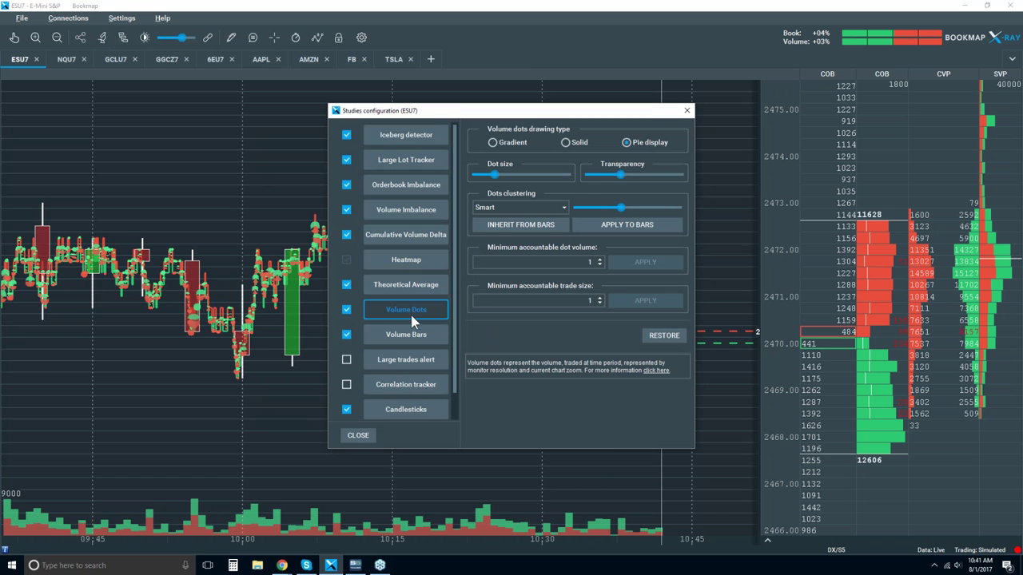
{"action": "left_click_drag", "start_coordinate": [496, 173], "coordinate": [512, 174]}
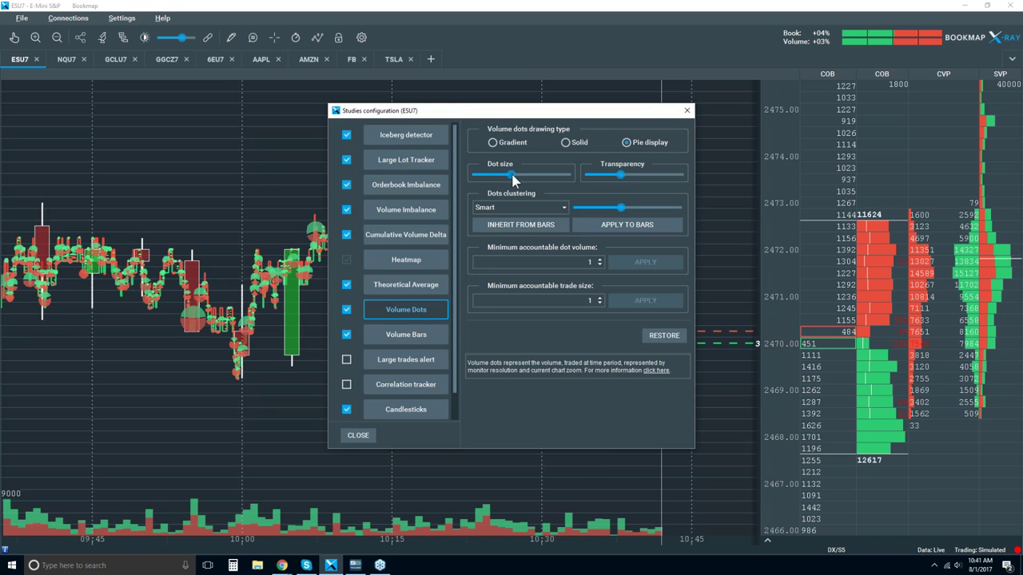
{"action": "left_click_drag", "start_coordinate": [559, 110], "coordinate": [762, 102]}
{"action": "left_click", "coordinate": [888, 102]}
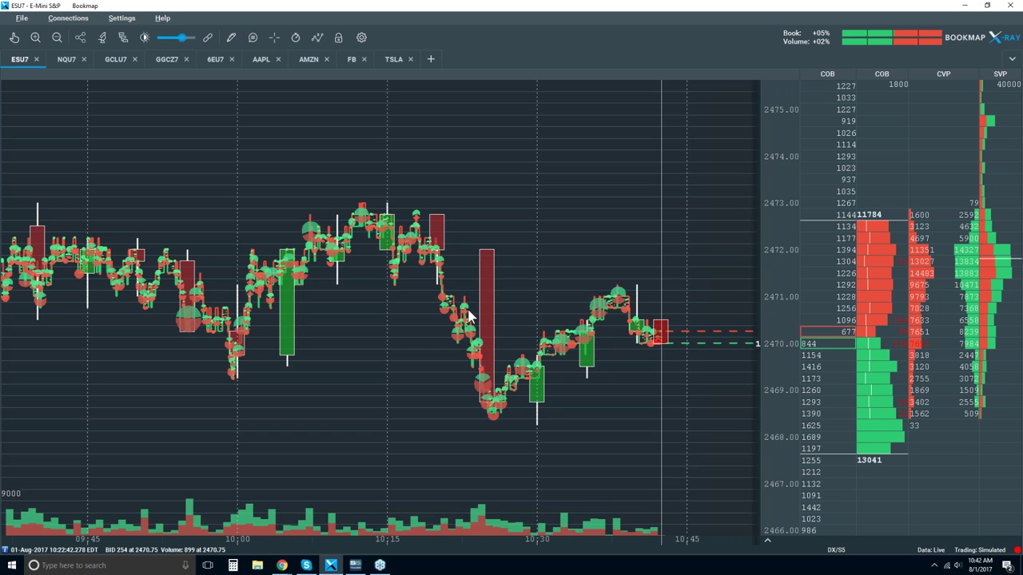
- Enable the chart's data tooltip and inspect the volume dots in the ESU7 decline between about 10:20 and 10:25
{"action": "left_click", "coordinate": [253, 38]}
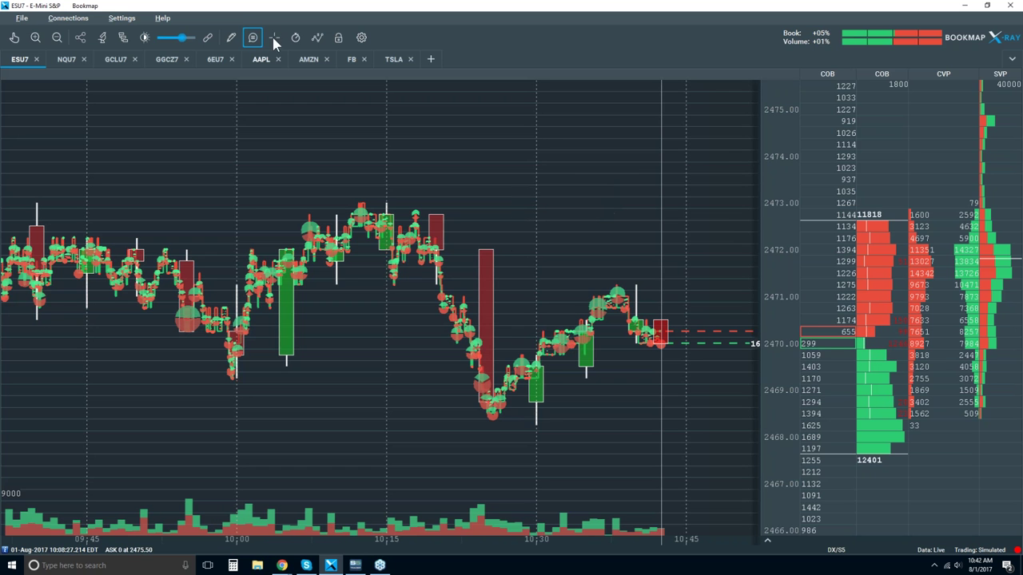
{"action": "mouse_move", "coordinate": [463, 351]}
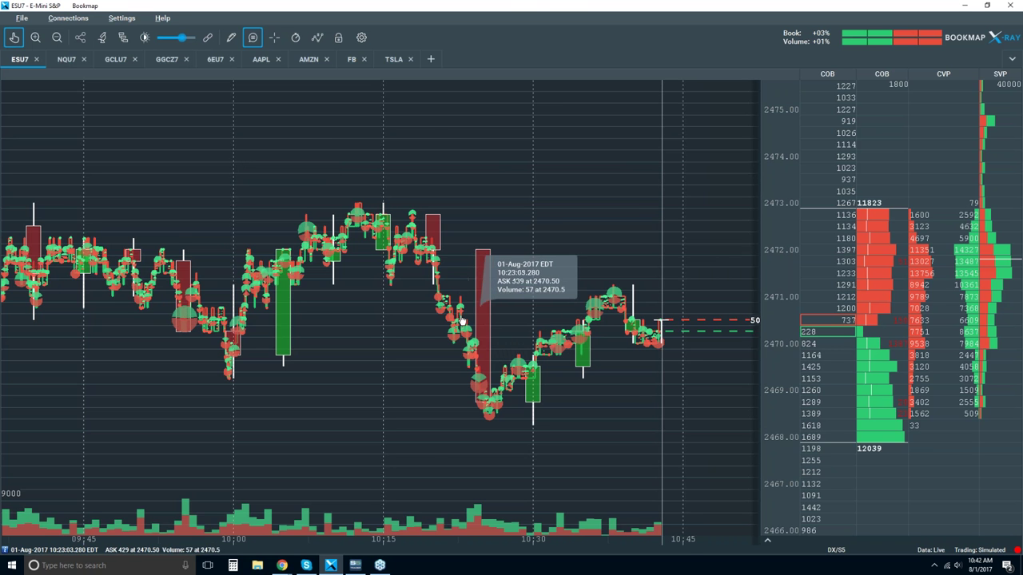
{"action": "scroll", "coordinate": [461, 328], "scroll_direction": "up", "scroll_amount": 6}
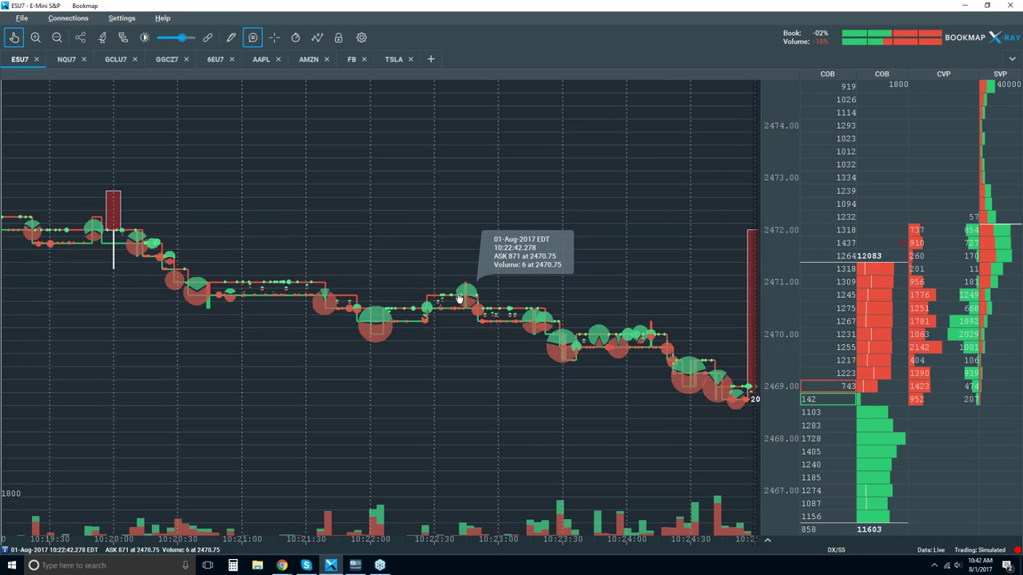
{"action": "scroll", "coordinate": [460, 298], "scroll_direction": "down", "scroll_amount": 1}
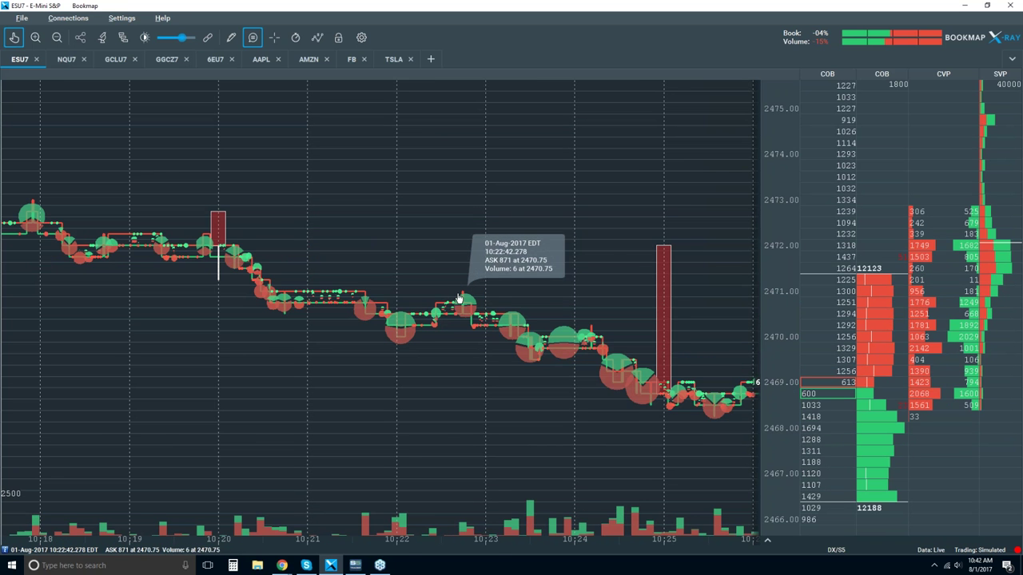
{"action": "scroll", "coordinate": [459, 298], "scroll_direction": "down", "scroll_amount": 1}
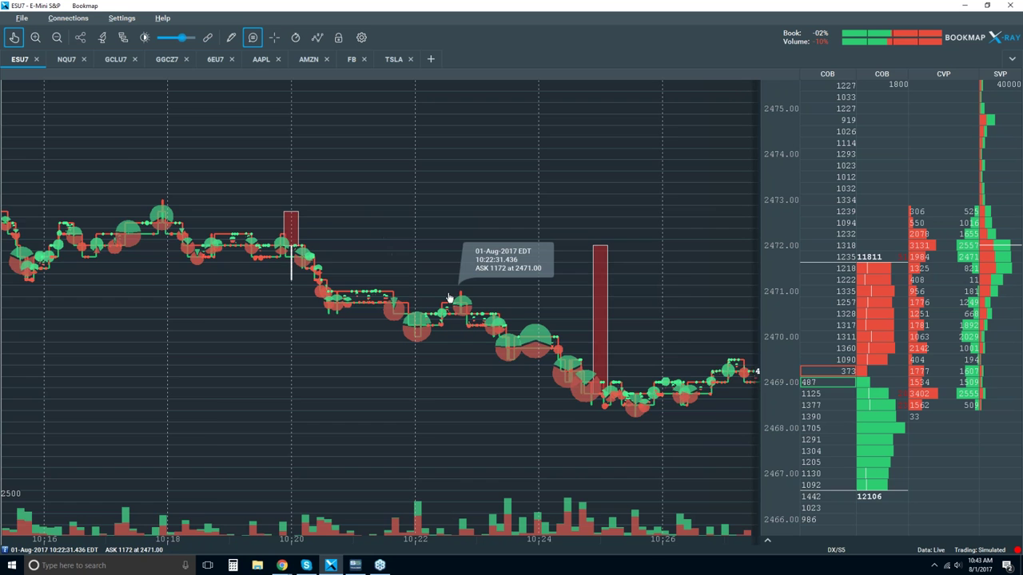
{"action": "scroll", "coordinate": [449, 298], "scroll_direction": "up", "scroll_amount": 1}
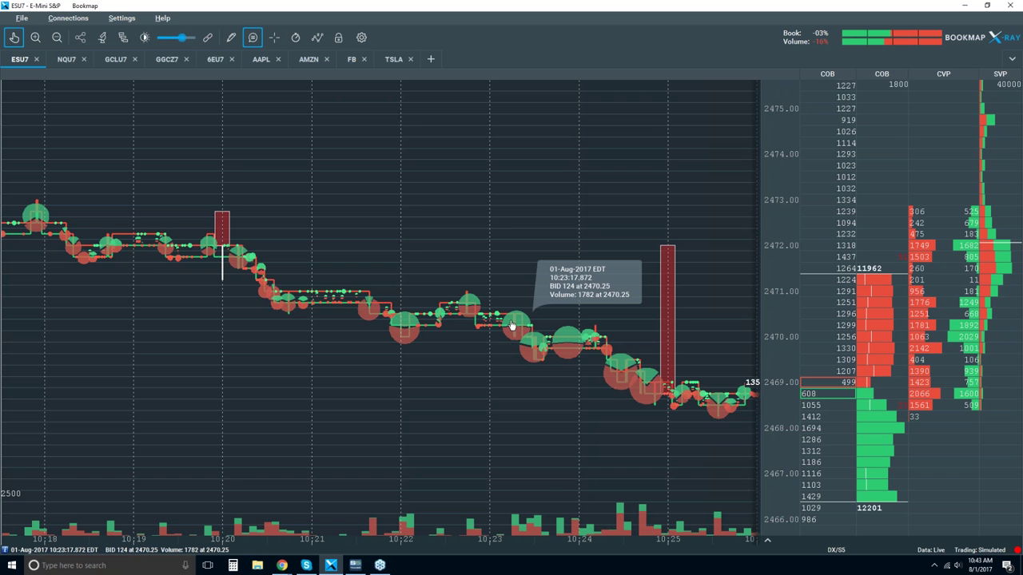
- Examine the large volume dot at 10:23:16 down to the individual trades at millisecond scale
{"action": "scroll", "coordinate": [511, 324], "scroll_direction": "up", "scroll_amount": 5}
{"action": "scroll", "coordinate": [526, 306], "scroll_direction": "up", "scroll_amount": 2}
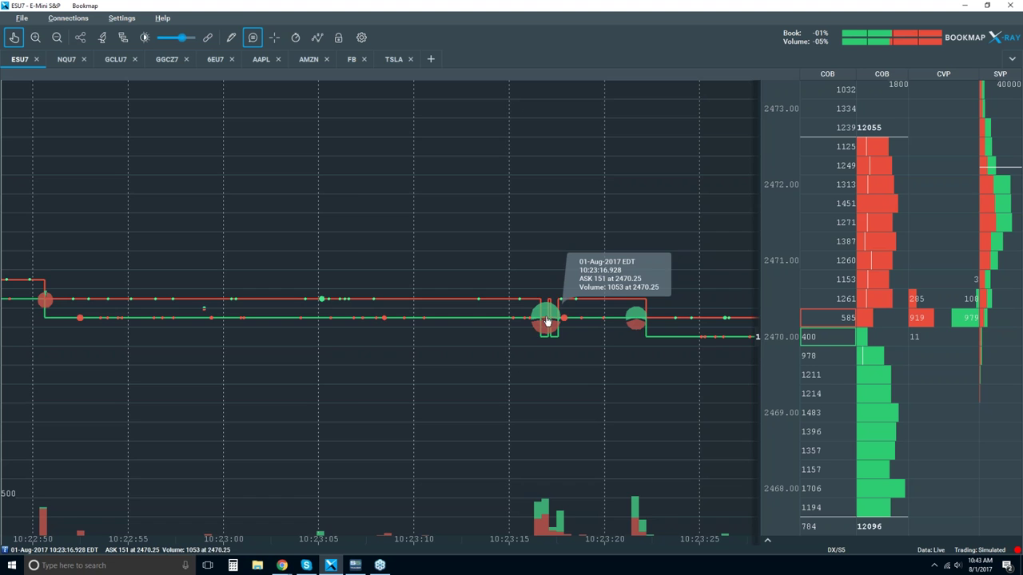
{"action": "scroll", "coordinate": [546, 321], "scroll_direction": "up", "scroll_amount": 4}
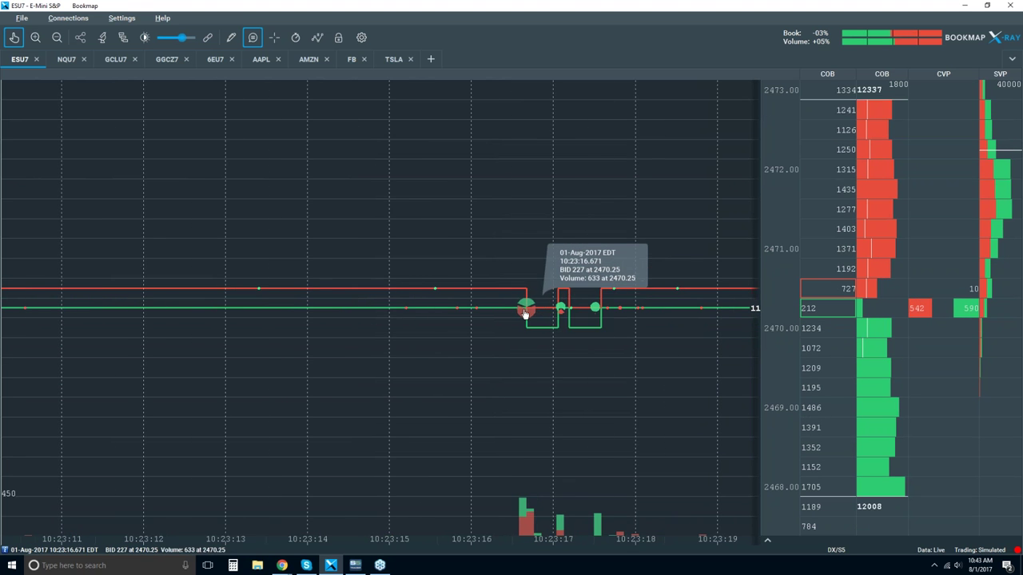
{"action": "scroll", "coordinate": [528, 313], "scroll_direction": "up", "scroll_amount": 6}
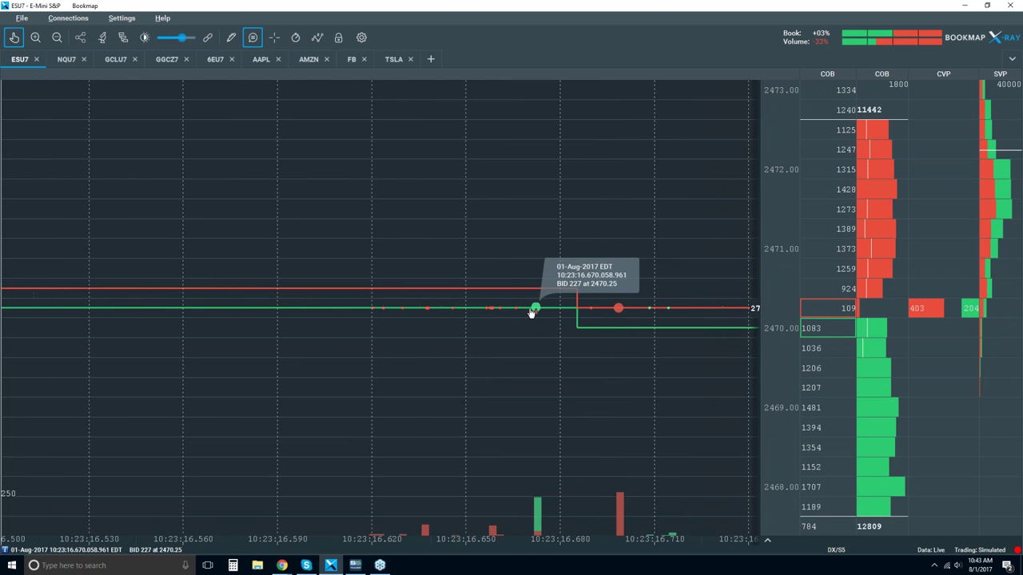
{"action": "scroll", "coordinate": [519, 314], "scroll_direction": "up", "scroll_amount": 4}
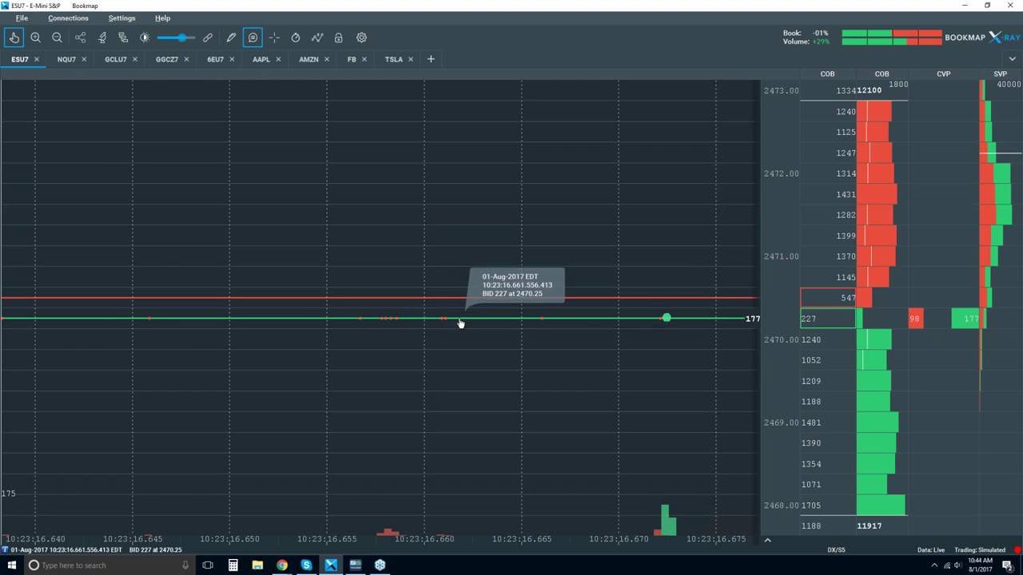
{"action": "scroll", "coordinate": [461, 323], "scroll_direction": "left", "scroll_amount": 5}
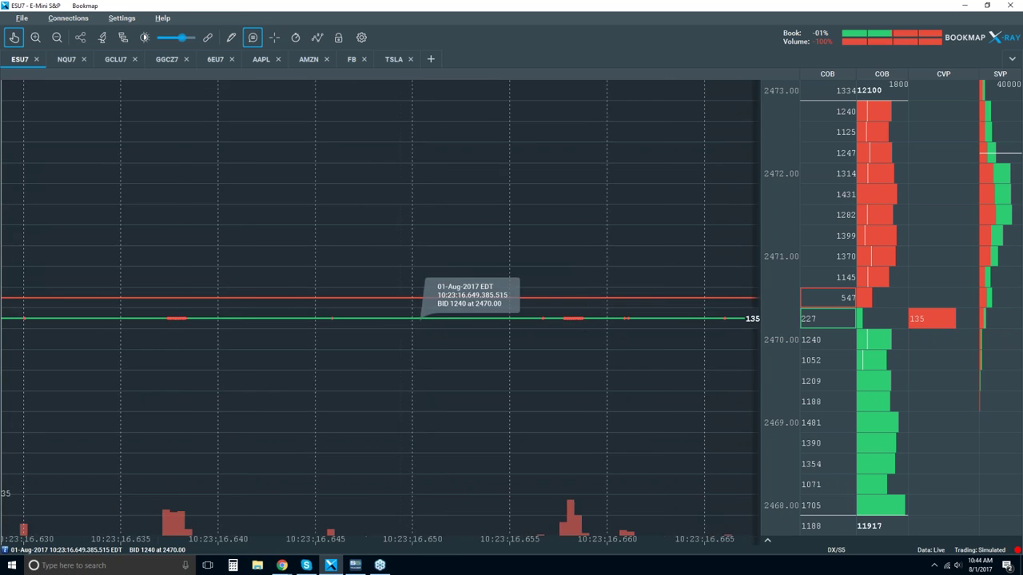
{"action": "scroll", "coordinate": [407, 327], "scroll_direction": "up", "scroll_amount": 2}
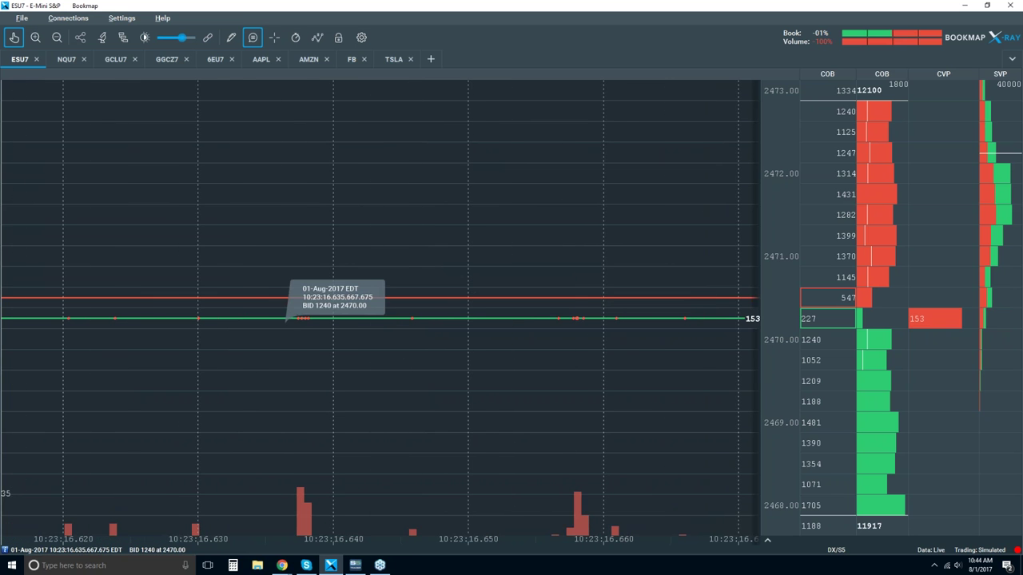
{"action": "scroll", "coordinate": [297, 335], "scroll_direction": "left", "scroll_amount": 1}
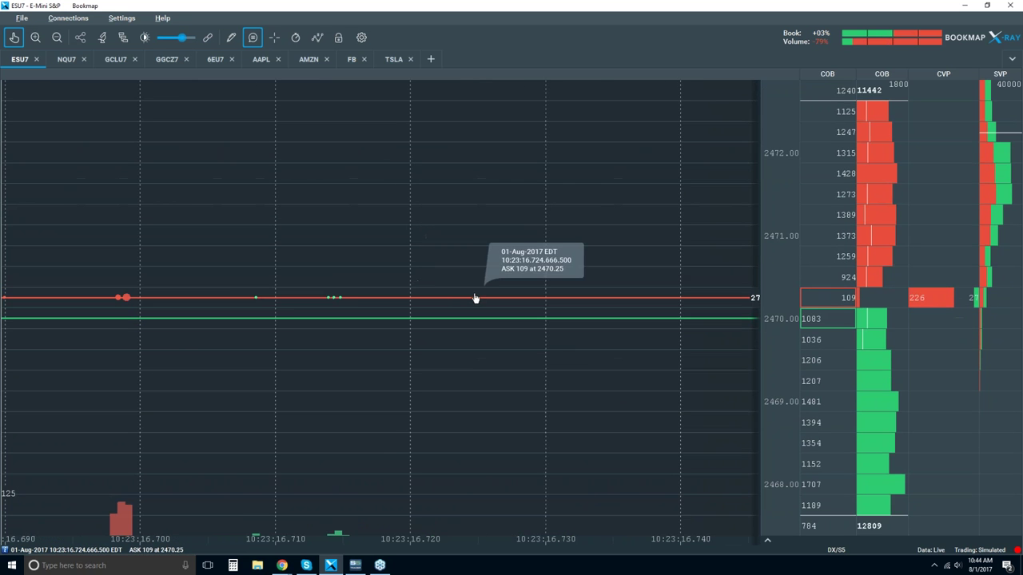
- Inspect how the trades around 10:23:16.6 cluster into volume dots at progressively wider time scales
{"action": "scroll", "coordinate": [475, 298], "scroll_direction": "down", "scroll_amount": 5}
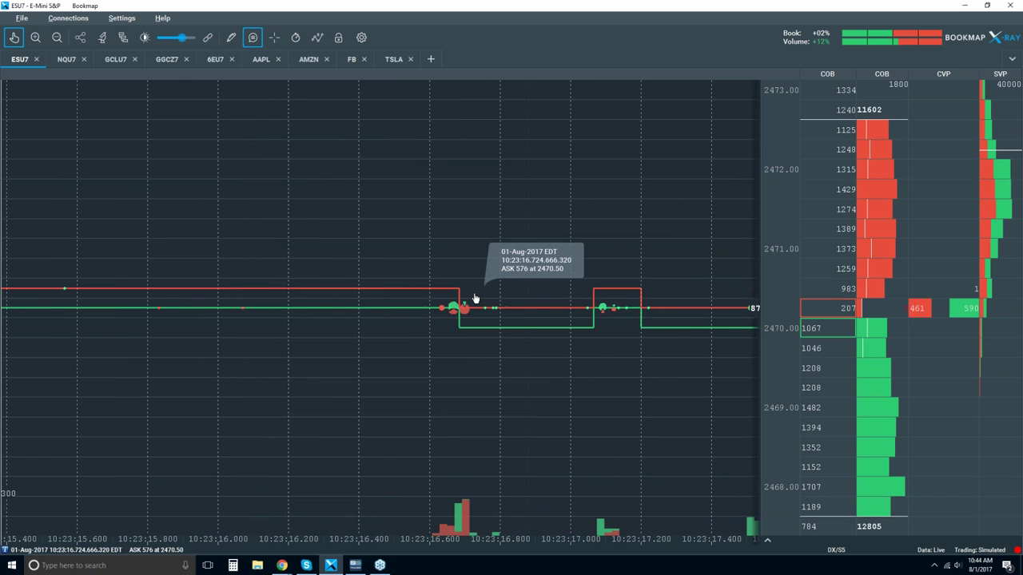
{"action": "scroll", "coordinate": [450, 309], "scroll_direction": "up", "scroll_amount": 1}
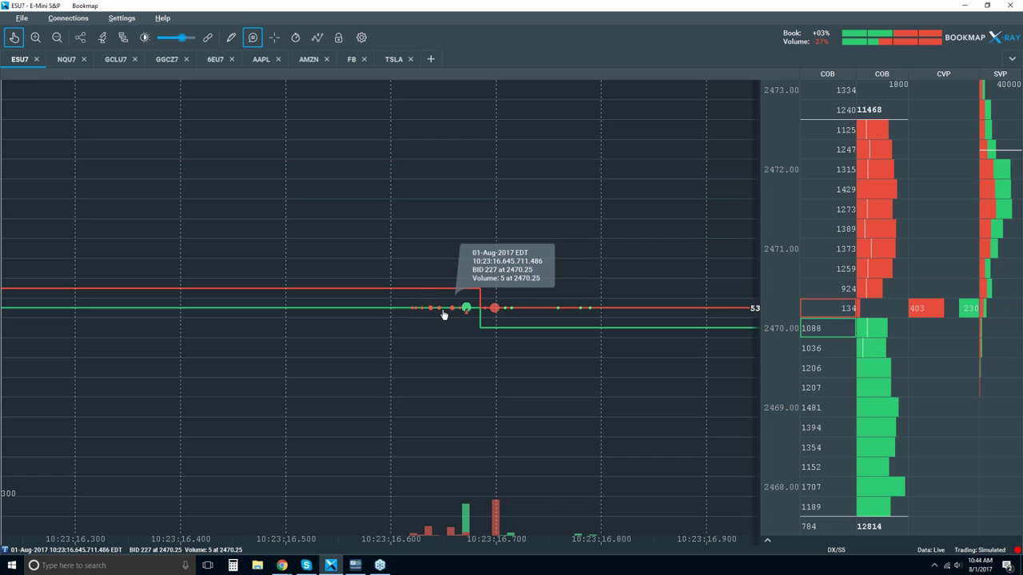
{"action": "scroll", "coordinate": [432, 310], "scroll_direction": "down", "scroll_amount": 1}
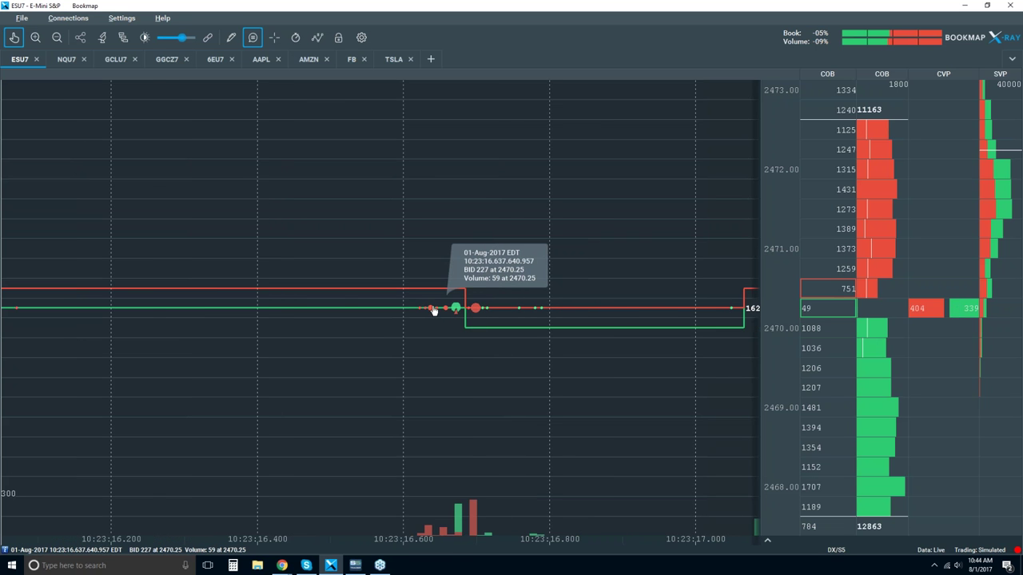
{"action": "scroll", "coordinate": [432, 310], "scroll_direction": "down", "scroll_amount": 1}
{"action": "scroll", "coordinate": [432, 310], "scroll_direction": "down", "scroll_amount": 1}
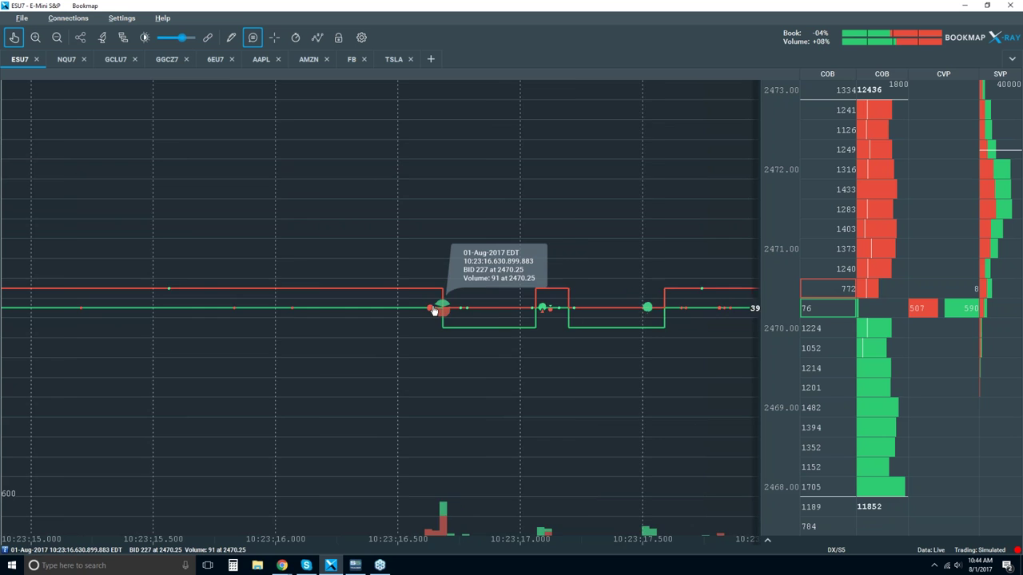
- Compare the volume dots at 10:23:16 from half-second up to 30-second time intervals
{"action": "scroll", "coordinate": [433, 310], "scroll_direction": "down", "scroll_amount": 1}
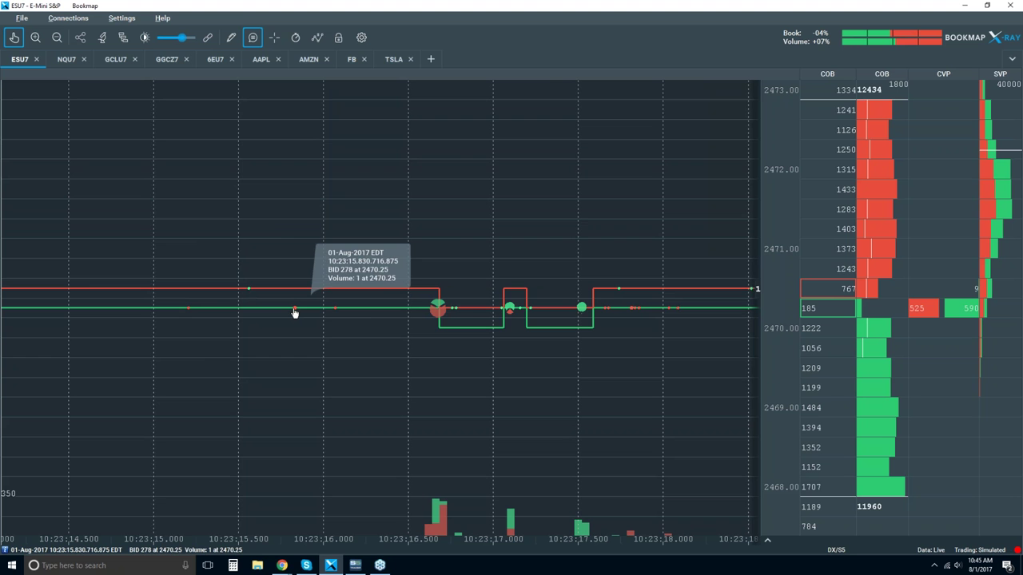
{"action": "scroll", "coordinate": [294, 313], "scroll_direction": "down", "scroll_amount": 5}
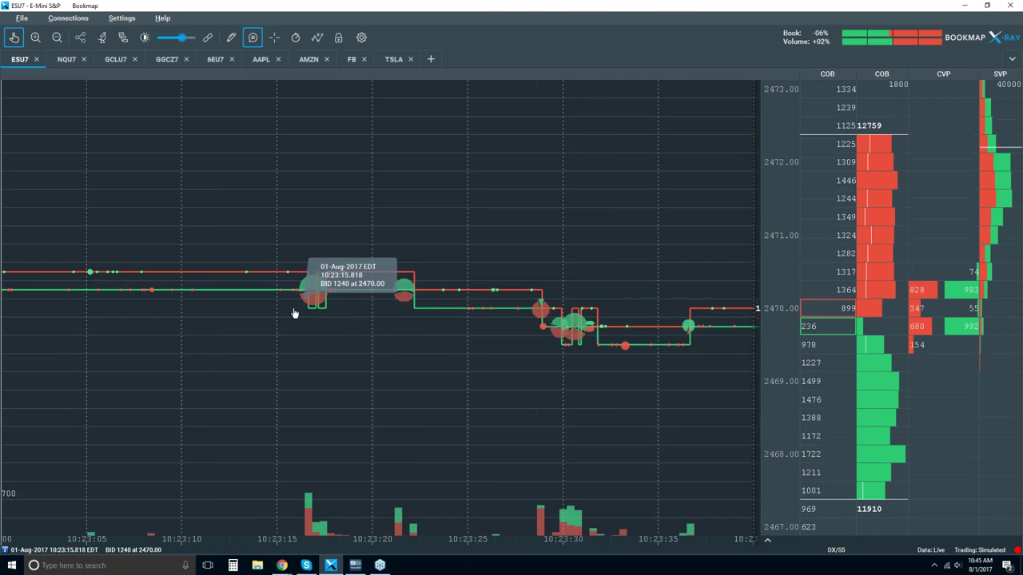
{"action": "scroll", "coordinate": [294, 312], "scroll_direction": "down", "scroll_amount": 5}
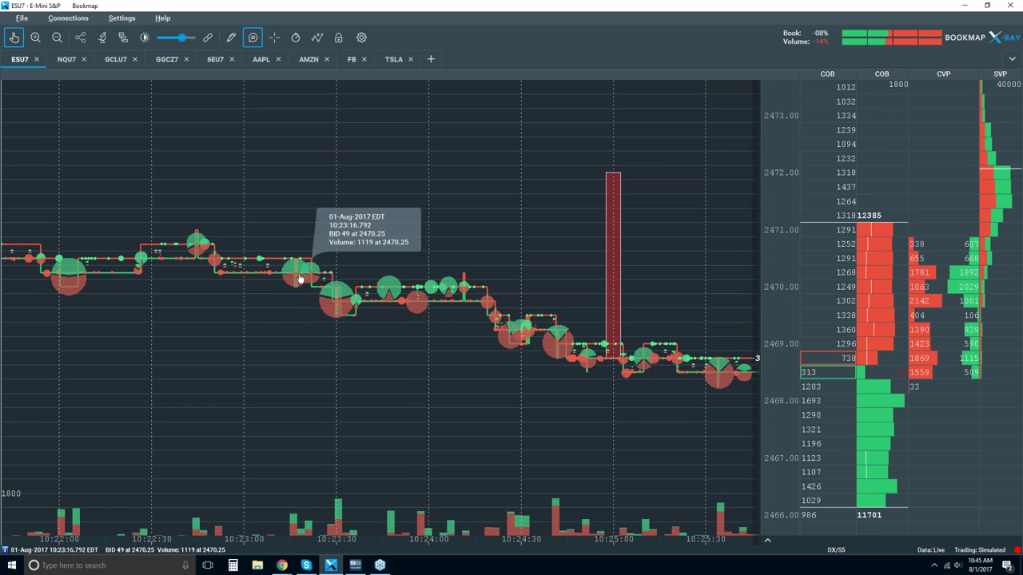
{"action": "left_click_drag", "start_coordinate": [348, 280], "coordinate": [372, 279]}
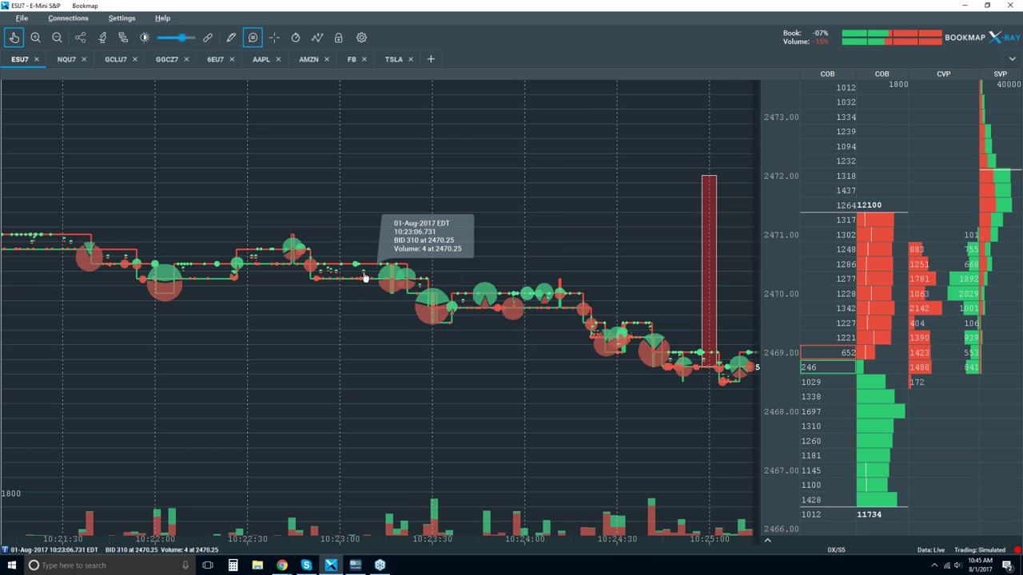
- Examine the buy trades at 10:23:05.203 on the ask line individually at microsecond scale
{"action": "scroll", "coordinate": [364, 279], "scroll_direction": "up", "scroll_amount": 2}
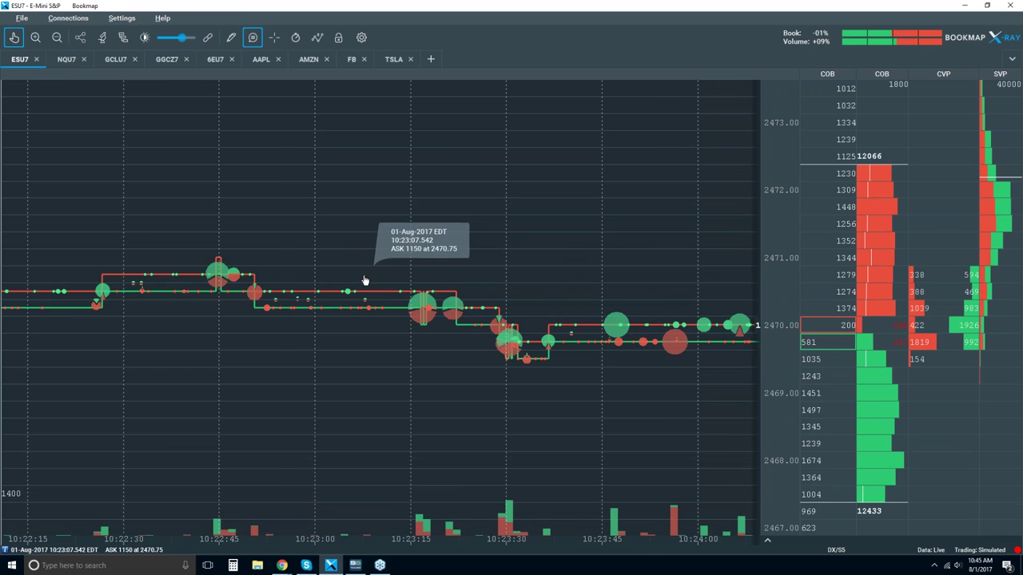
{"action": "scroll", "coordinate": [361, 283], "scroll_direction": "up", "scroll_amount": 3}
{"action": "scroll", "coordinate": [358, 303], "scroll_direction": "up", "scroll_amount": 10}
{"action": "scroll", "coordinate": [359, 308], "scroll_direction": "up", "scroll_amount": 5}
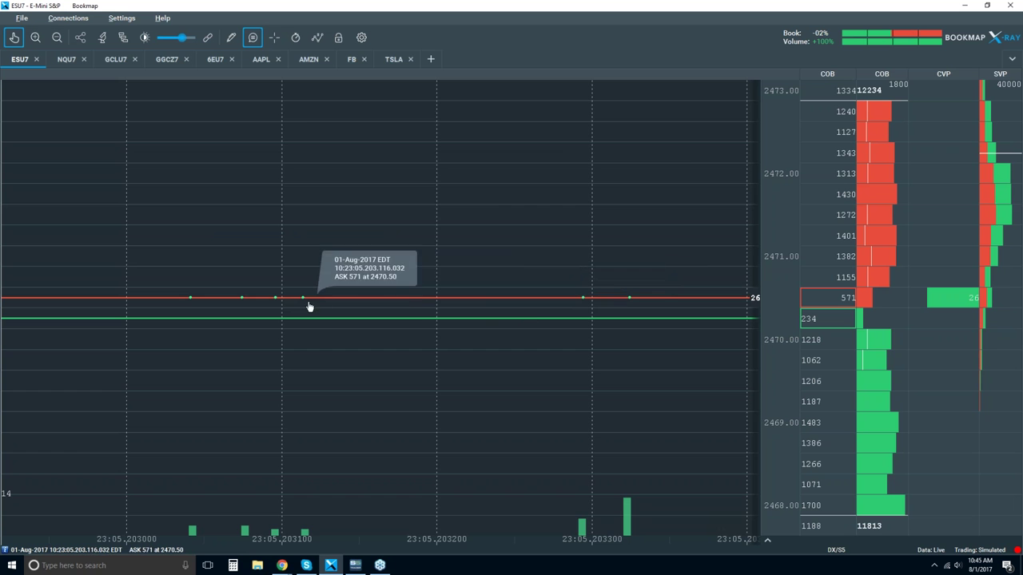
- Trace how the 10:23:05 trades merge into volume dots from microsecond scale back out to two-minute intervals
{"action": "scroll", "coordinate": [417, 316], "scroll_direction": "down", "scroll_amount": 4}
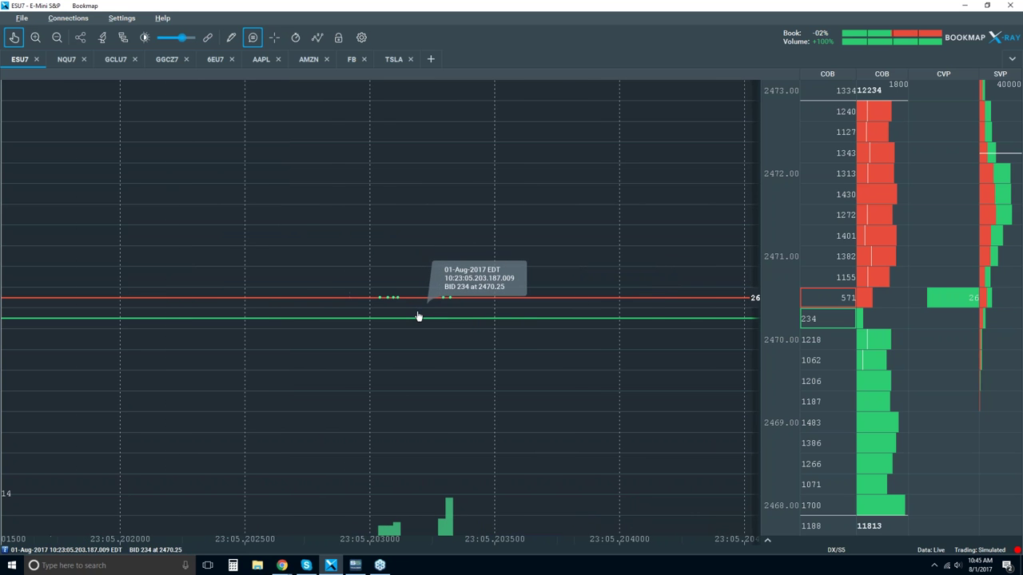
{"action": "scroll", "coordinate": [442, 313], "scroll_direction": "down", "scroll_amount": 6}
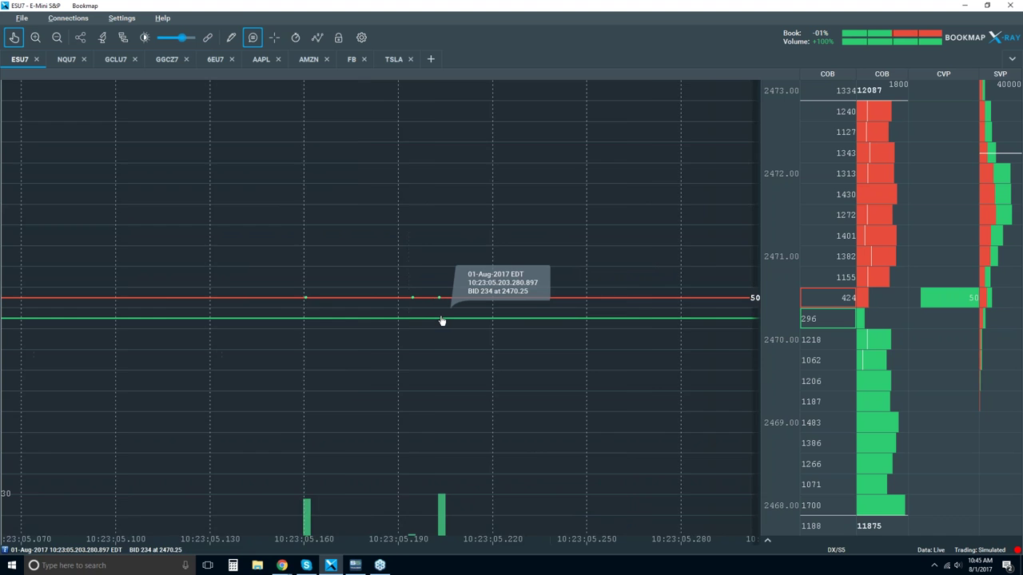
{"action": "scroll", "coordinate": [442, 320], "scroll_direction": "down", "scroll_amount": 5}
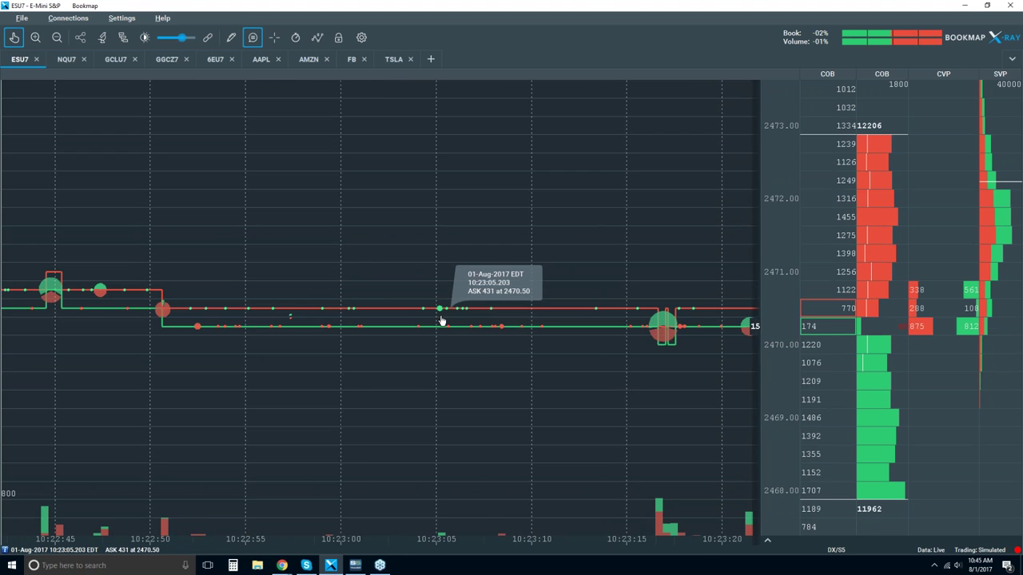
{"action": "scroll", "coordinate": [441, 320], "scroll_direction": "down", "scroll_amount": 5}
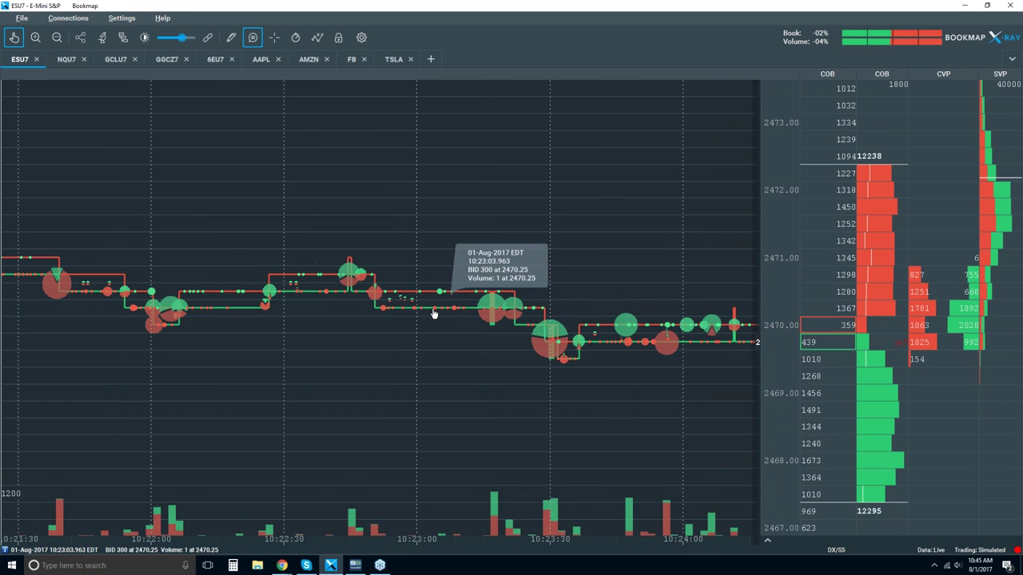
{"action": "scroll", "coordinate": [437, 306], "scroll_direction": "down", "scroll_amount": 5}
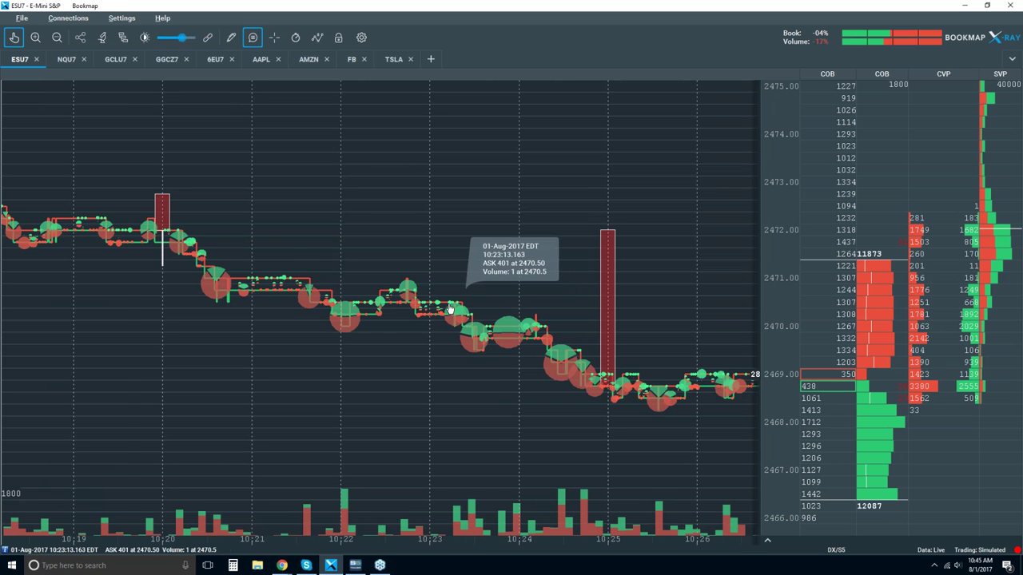
{"action": "scroll", "coordinate": [452, 323], "scroll_direction": "down", "scroll_amount": 3}
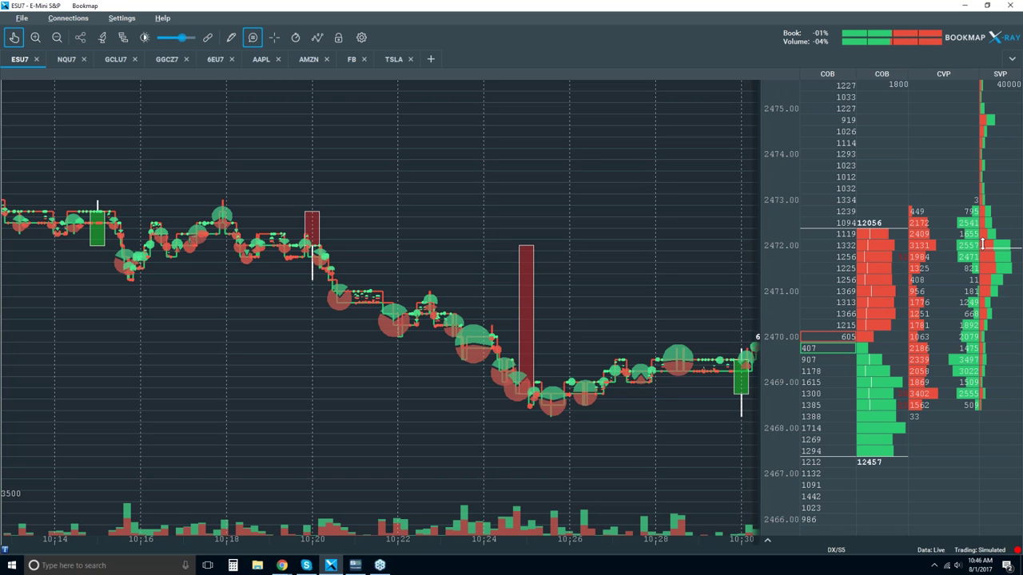
- Turn off the split display of bid and ask in the CVP column
{"action": "right_click", "coordinate": [930, 194]}
{"action": "left_click", "coordinate": [906, 210]}
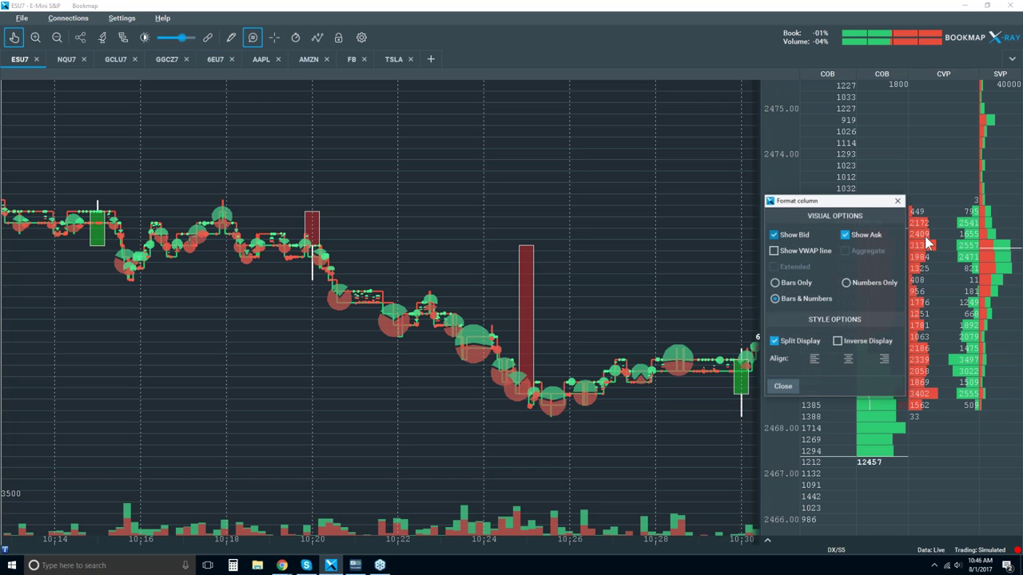
{"action": "left_click", "coordinate": [791, 342]}
{"action": "left_click", "coordinate": [783, 387]}
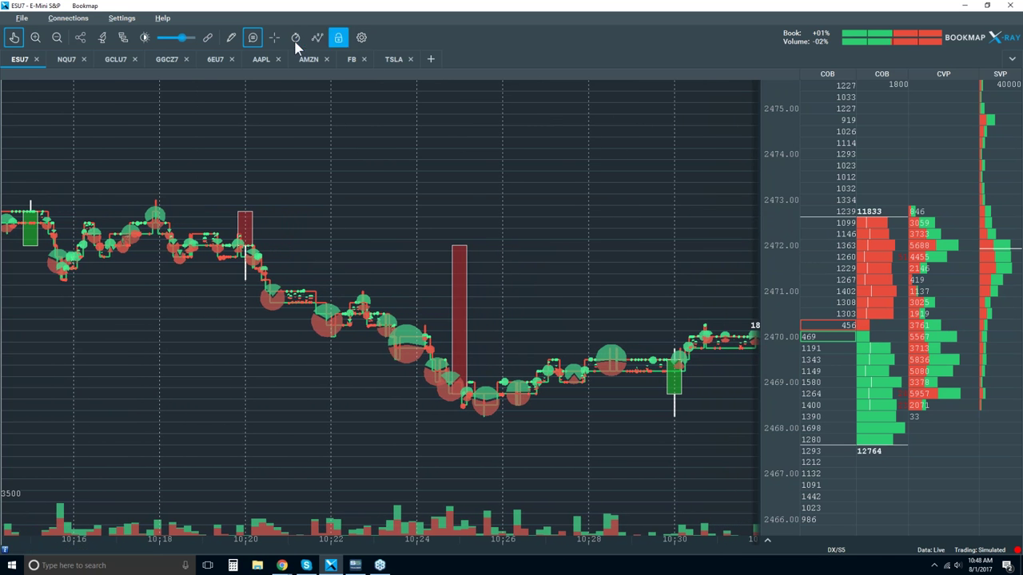
- Show the full buy and sell heatmap on the ESU7 chart and return the chart to the live price
{"action": "left_click", "coordinate": [319, 38]}
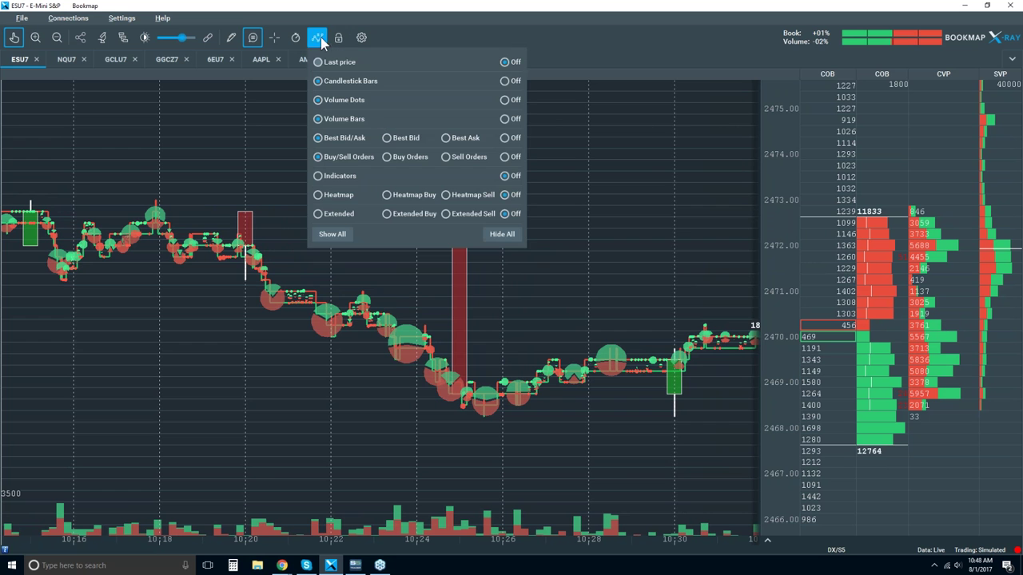
{"action": "left_click", "coordinate": [329, 195]}
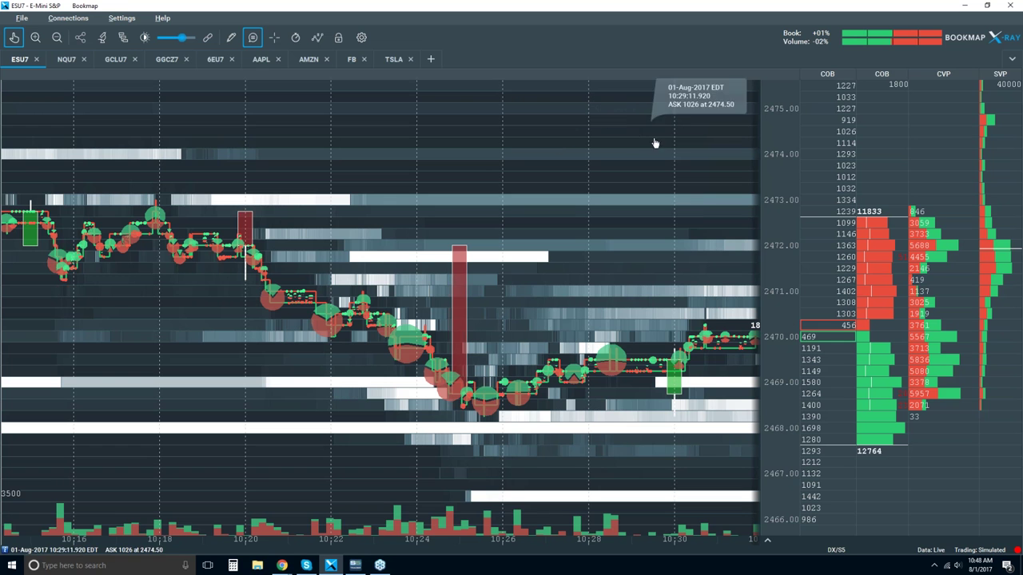
{"action": "left_click", "coordinate": [13, 40]}
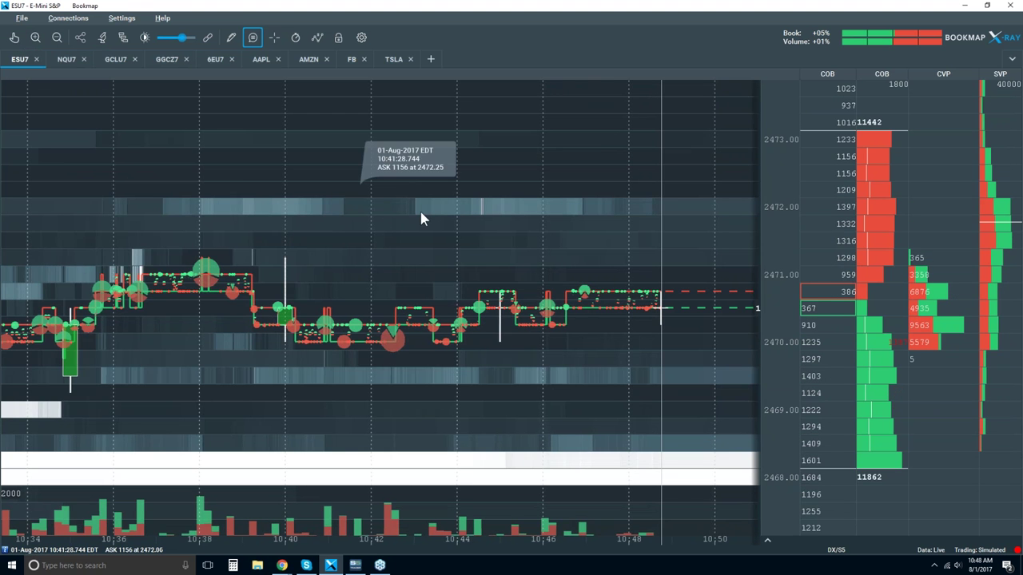
{"action": "scroll", "coordinate": [586, 246], "scroll_direction": "down", "scroll_amount": 1}
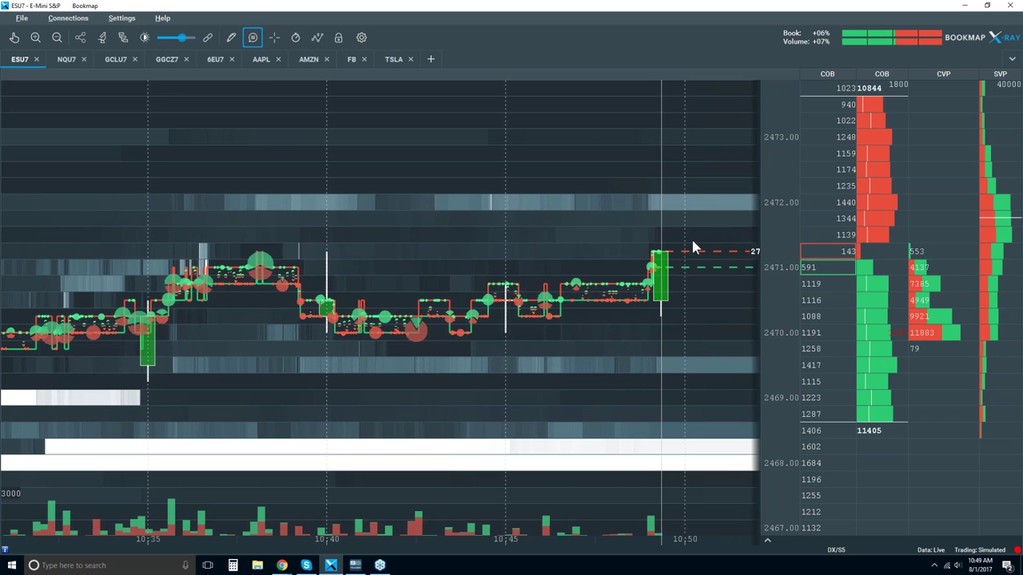
- Brighten the heatmap: black cut-off about 26, large size highlight about 36, brightness about 76 and white cut-off about 87
{"action": "left_click", "coordinate": [144, 38]}
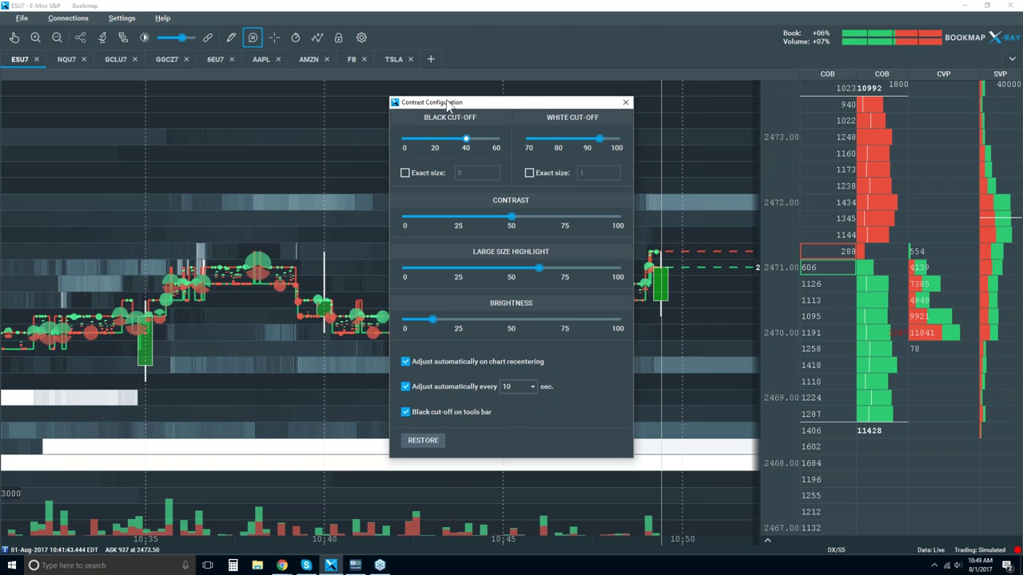
{"action": "left_click_drag", "start_coordinate": [447, 104], "coordinate": [301, 104]}
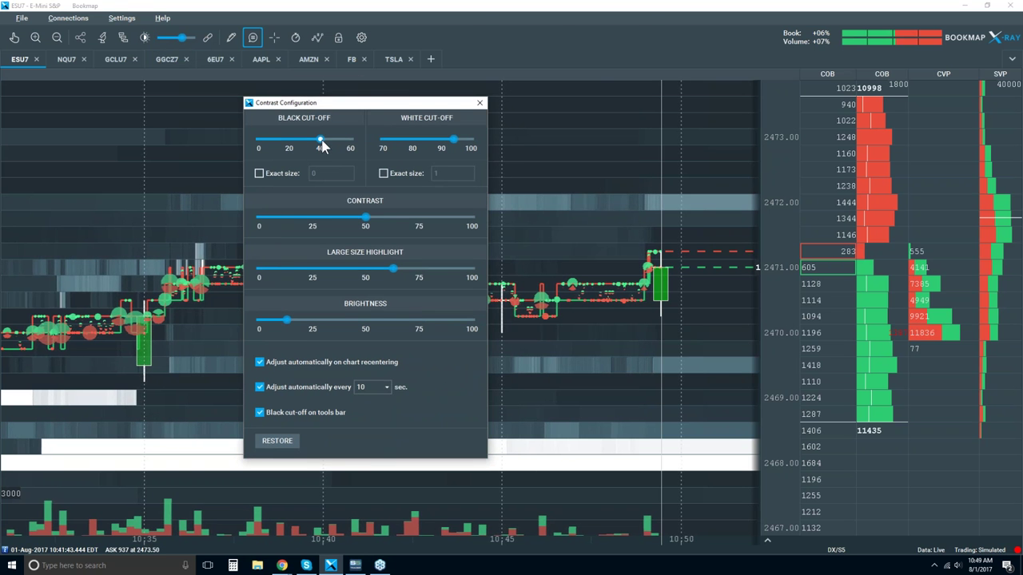
{"action": "left_click_drag", "start_coordinate": [310, 142], "coordinate": [298, 135]}
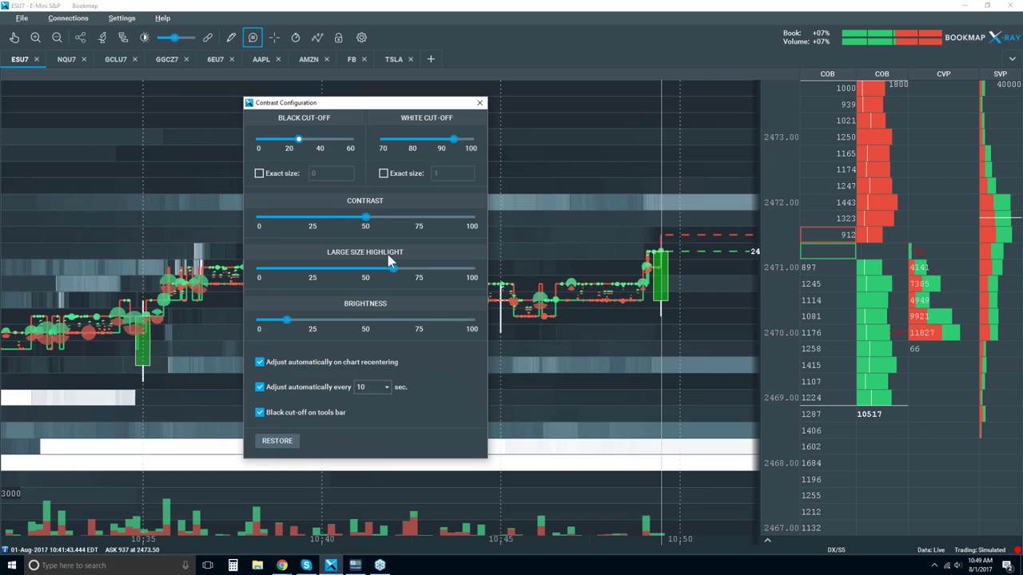
{"action": "left_click_drag", "start_coordinate": [360, 267], "coordinate": [334, 270]}
{"action": "left_click_drag", "start_coordinate": [289, 320], "coordinate": [423, 320]}
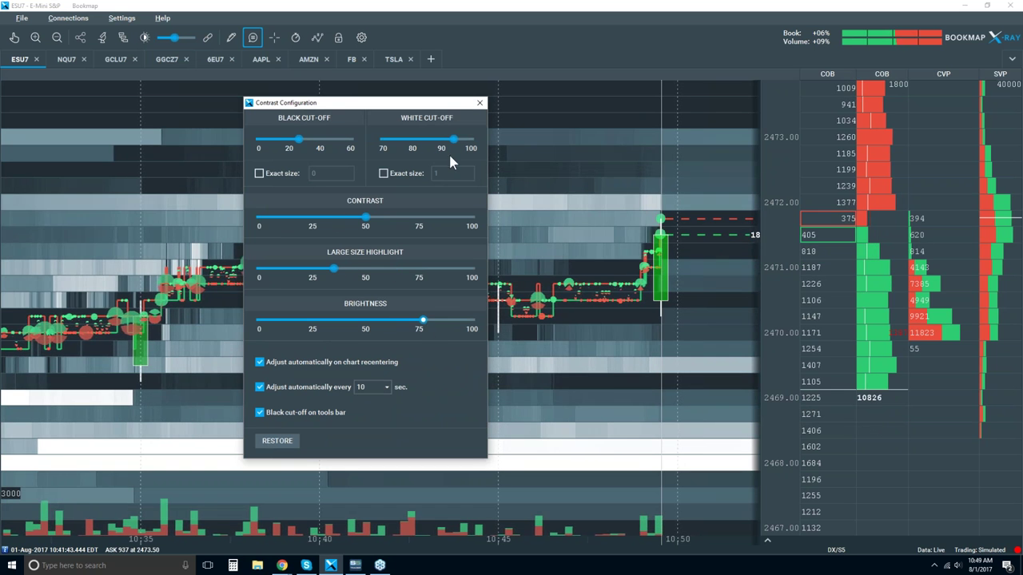
{"action": "left_click_drag", "start_coordinate": [453, 140], "coordinate": [433, 144]}
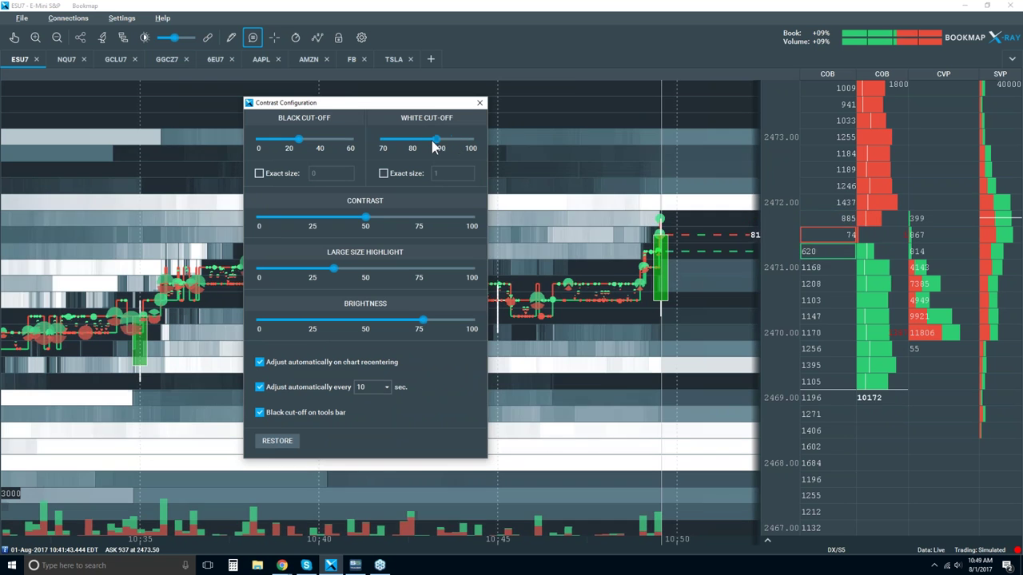
{"action": "left_click", "coordinate": [479, 103]}
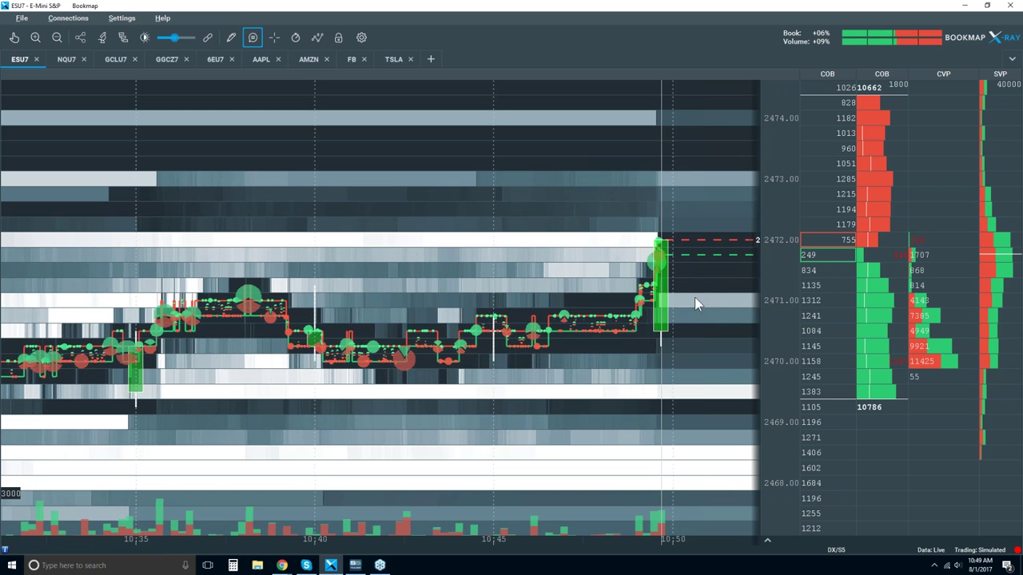
- Examine the heatmap's liquidity levels around the live price over both longer and shorter time ranges
{"action": "mouse_move", "coordinate": [644, 289]}
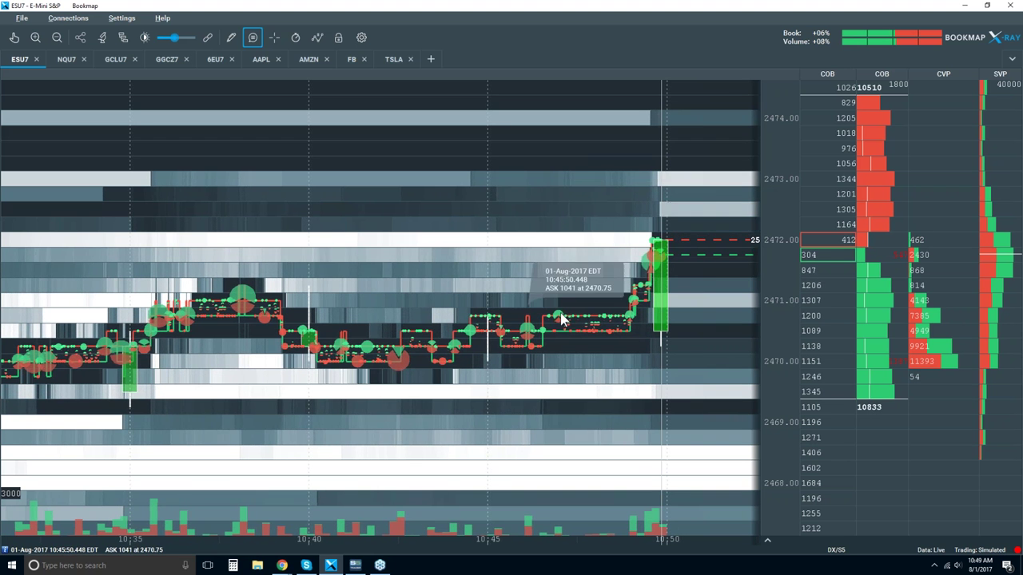
{"action": "scroll", "coordinate": [604, 251], "scroll_direction": "down", "scroll_amount": 4}
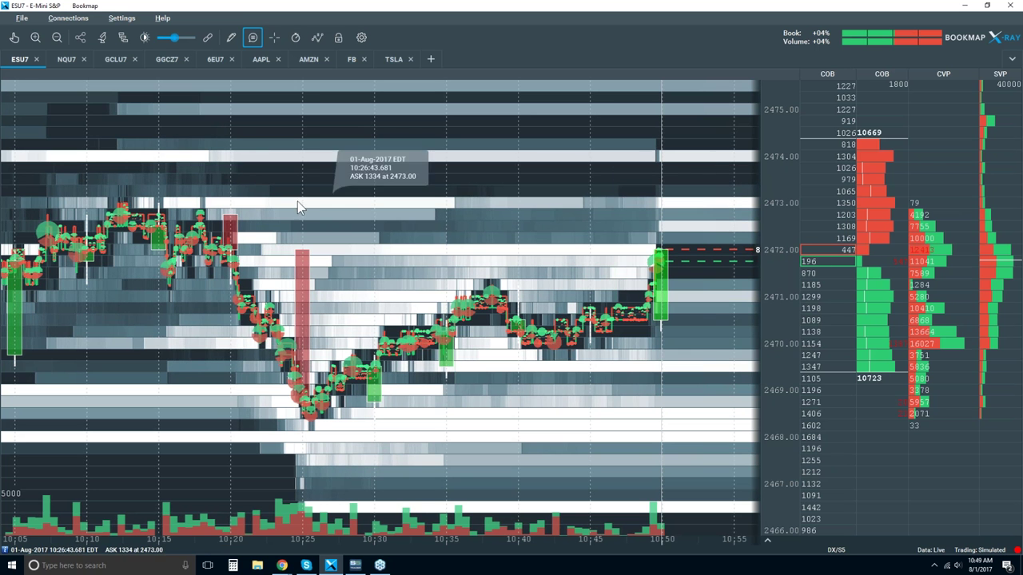
{"action": "scroll", "coordinate": [610, 226], "scroll_direction": "up", "scroll_amount": 5}
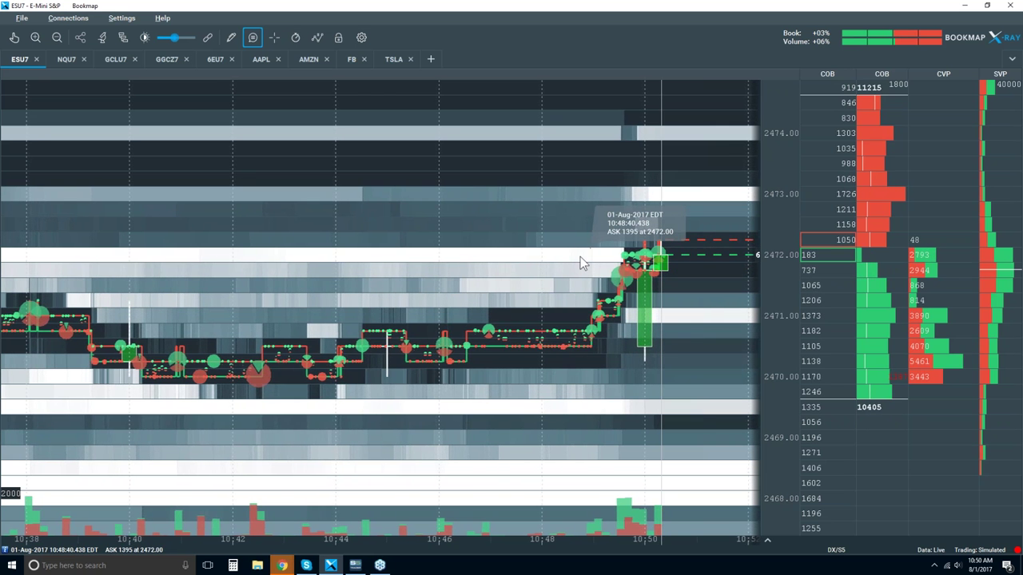
{"action": "scroll", "coordinate": [580, 256], "scroll_direction": "down", "scroll_amount": 3}
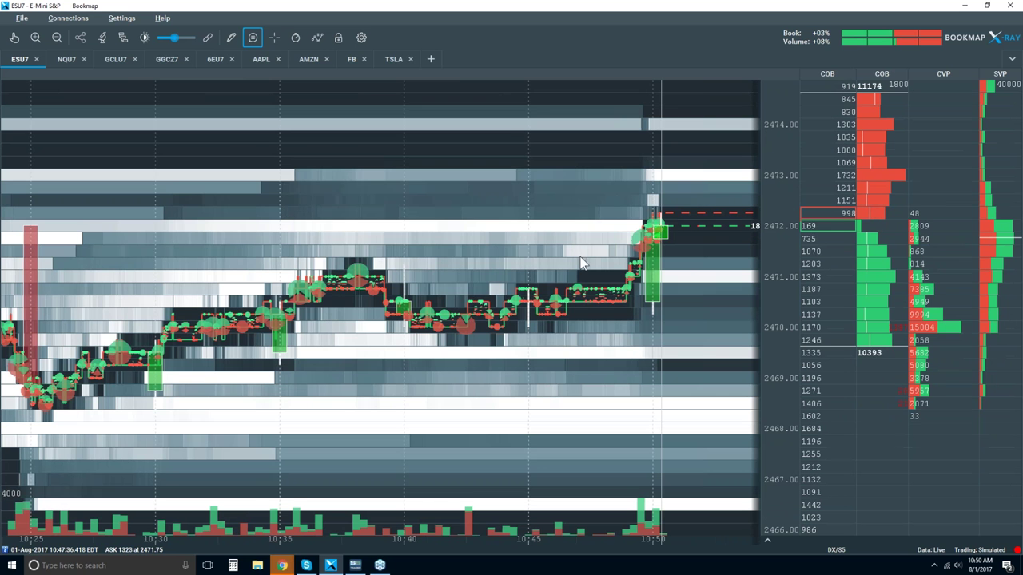
- Darken the heatmap to isolate large orders: brightness about 6, large size highlight about 74, black cut-off about 32 and white cut-off about 89
{"action": "left_click", "coordinate": [145, 36]}
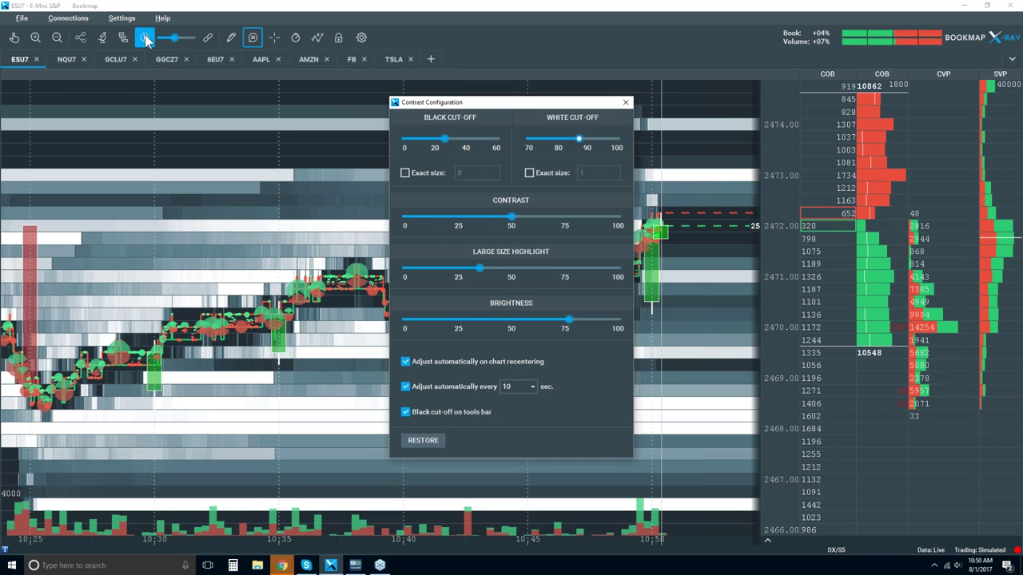
{"action": "left_click_drag", "start_coordinate": [570, 323], "coordinate": [429, 322]}
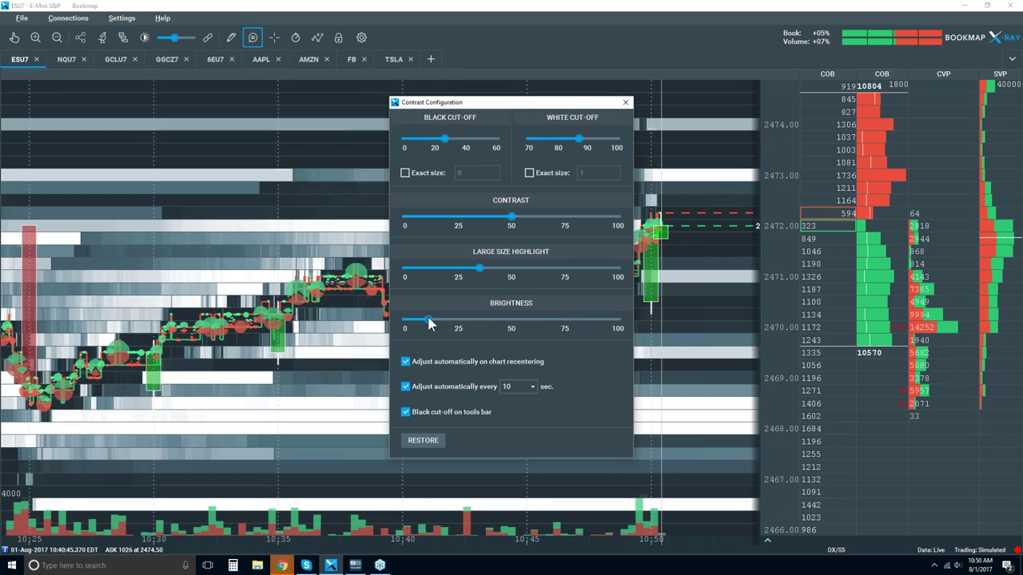
{"action": "left_click_drag", "start_coordinate": [480, 268], "coordinate": [573, 269]}
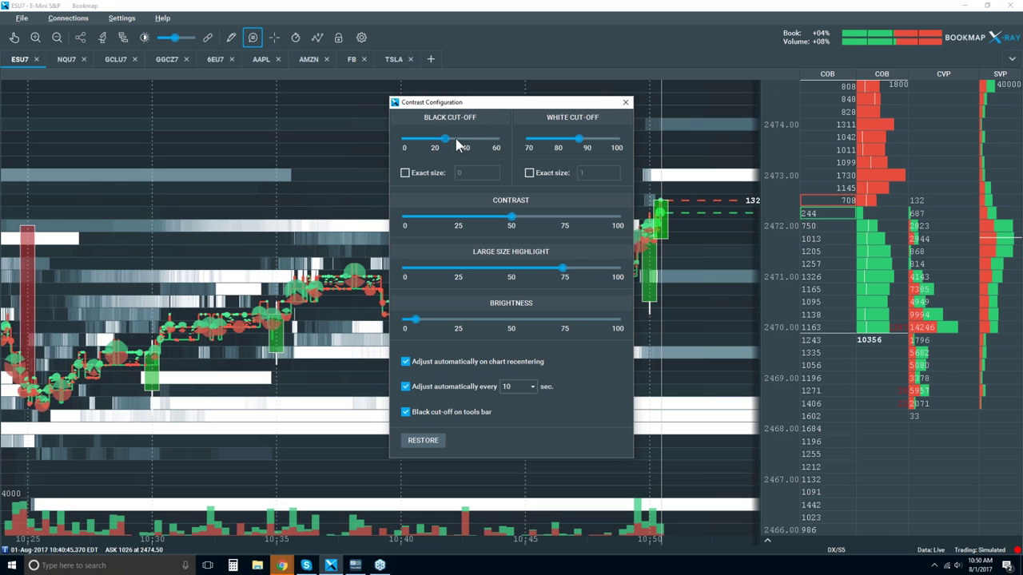
{"action": "left_click_drag", "start_coordinate": [456, 139], "coordinate": [463, 139]}
{"action": "left_click_drag", "start_coordinate": [578, 139], "coordinate": [588, 140]}
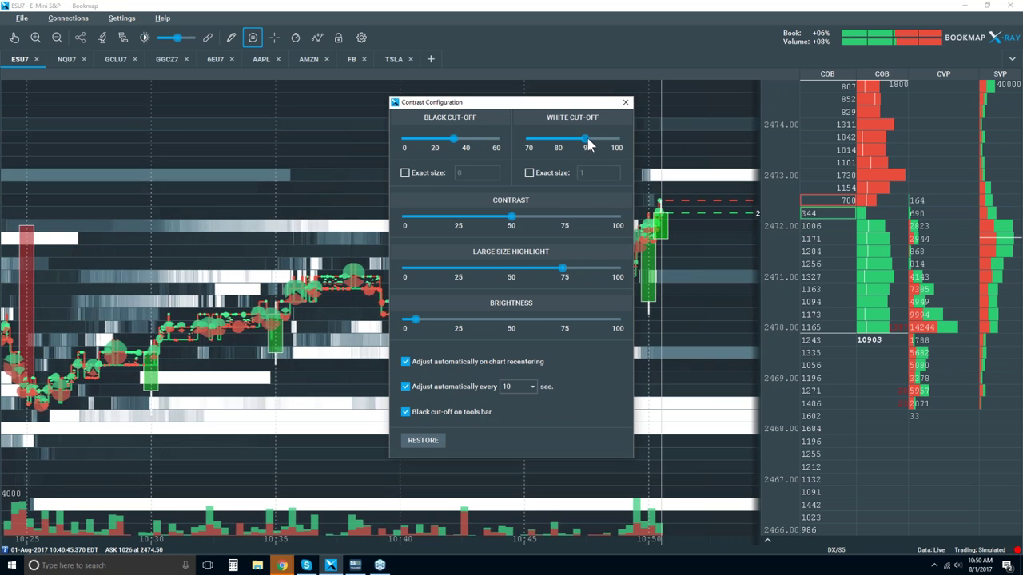
{"action": "left_click", "coordinate": [625, 102]}
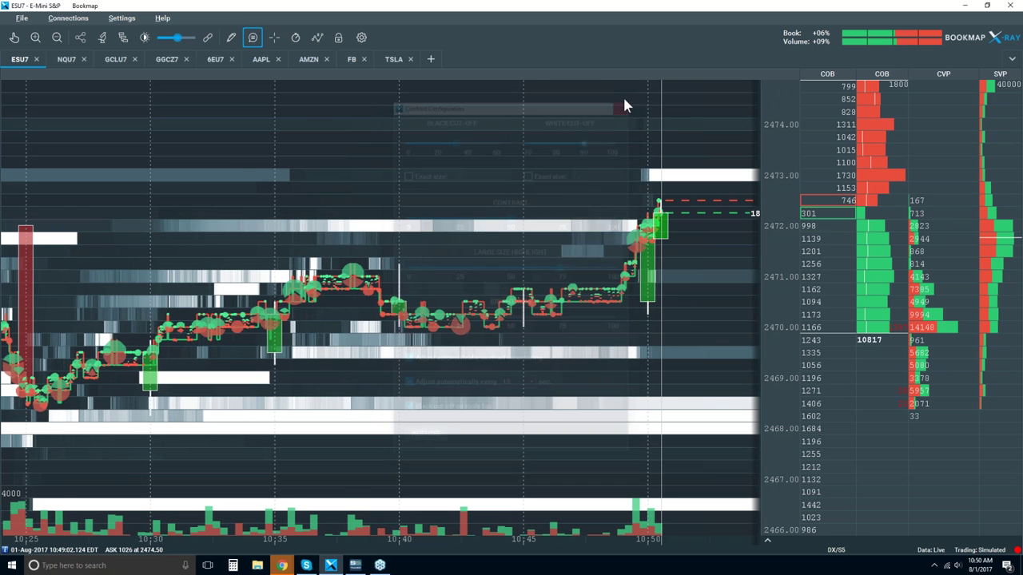
{"action": "scroll", "coordinate": [415, 229], "scroll_direction": "down", "scroll_amount": 2}
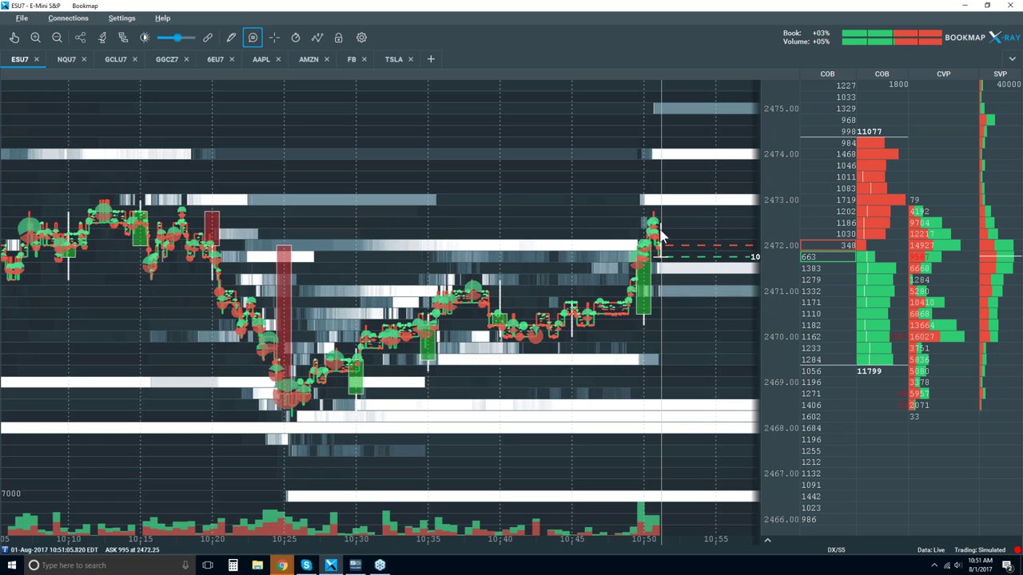
{"action": "mouse_move", "coordinate": [661, 233]}
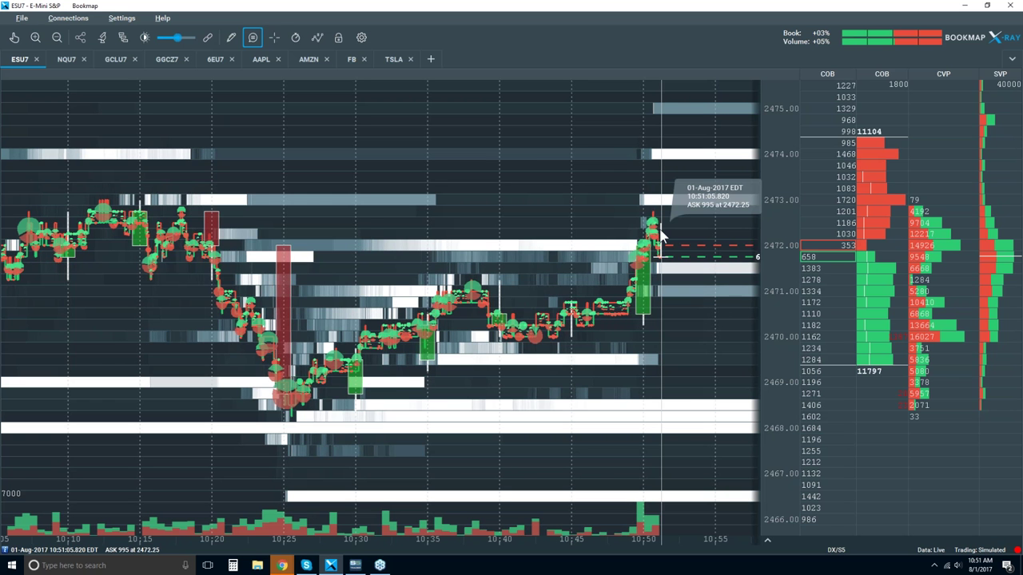
- Examine the resting orders and traded volume around 2469.00 near 10:24:42, down to a one-second time scale
{"action": "mouse_move", "coordinate": [642, 248]}
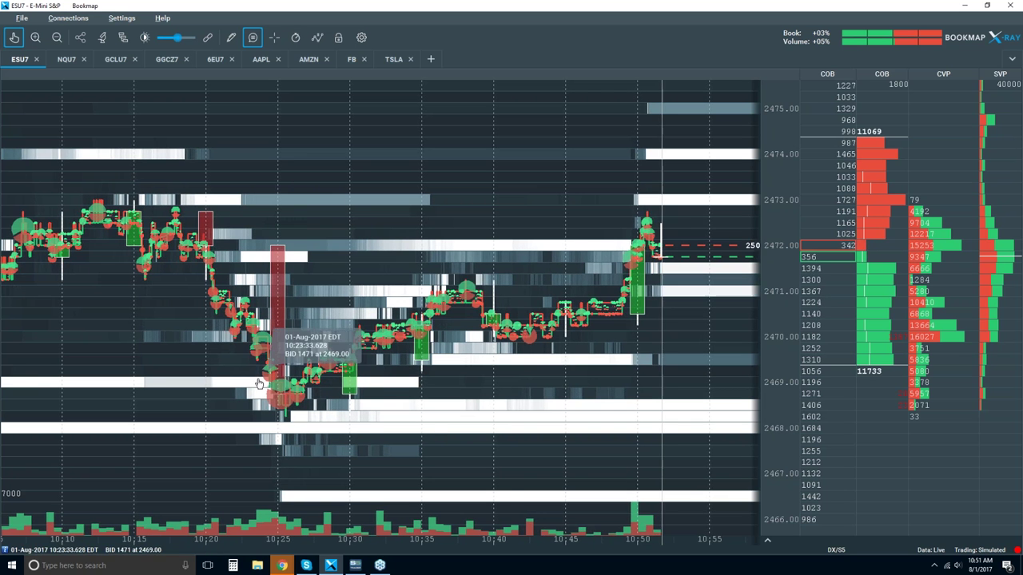
{"action": "scroll", "coordinate": [284, 373], "scroll_direction": "up", "scroll_amount": 3}
{"action": "scroll", "coordinate": [288, 351], "scroll_direction": "up", "scroll_amount": 5}
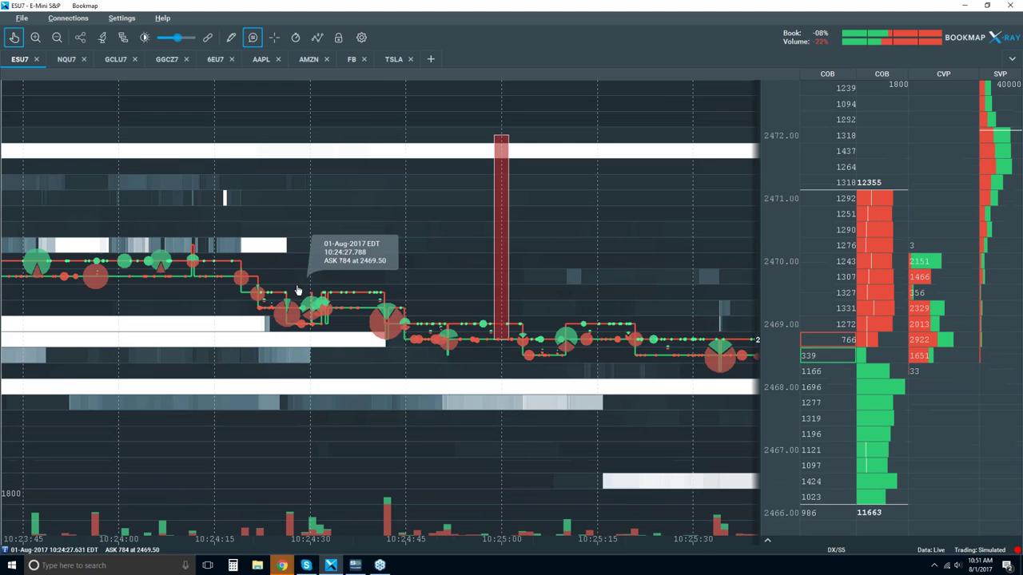
{"action": "scroll", "coordinate": [300, 284], "scroll_direction": "up", "scroll_amount": 3}
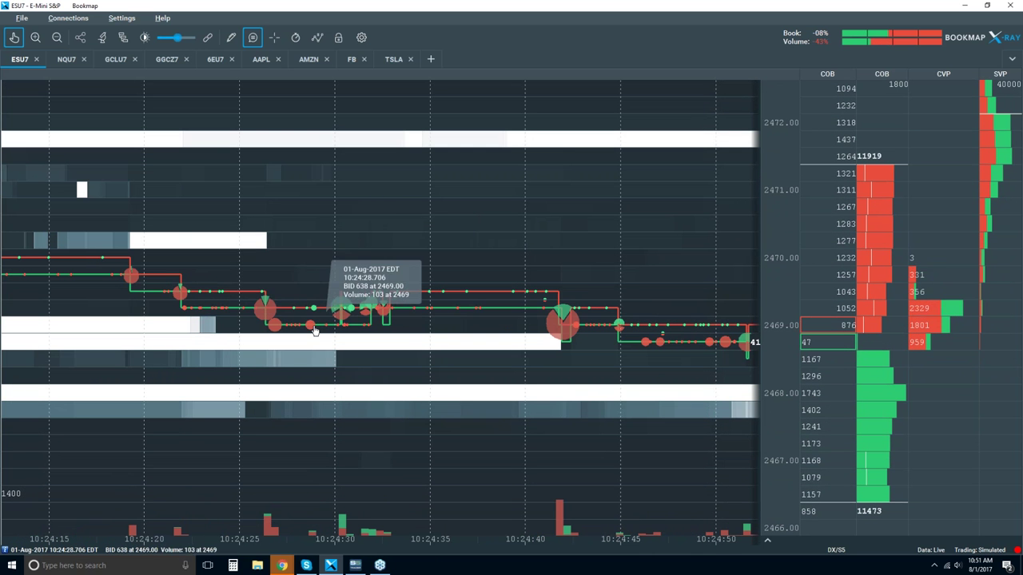
{"action": "scroll", "coordinate": [564, 321], "scroll_direction": "up", "scroll_amount": 5}
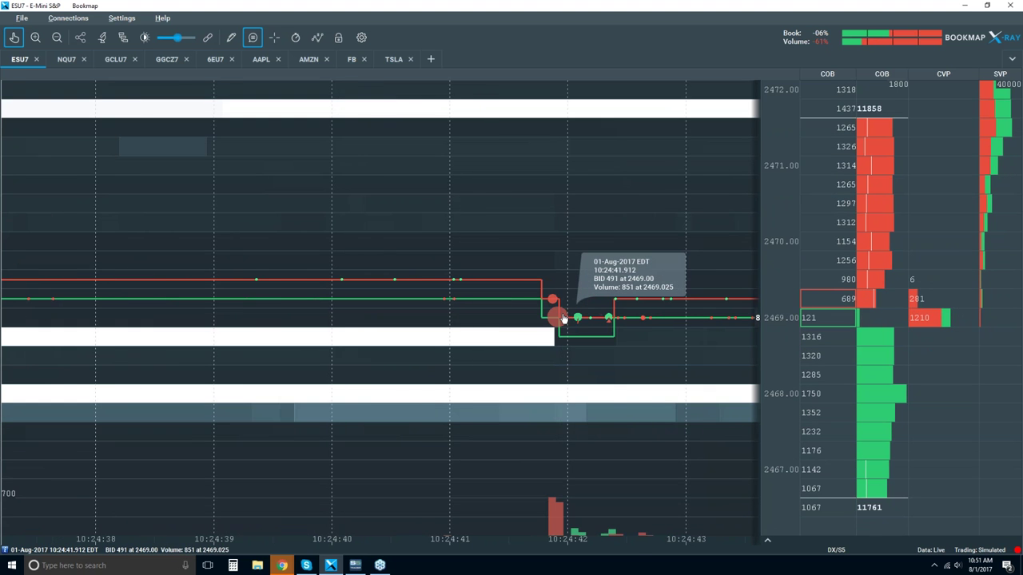
{"action": "scroll", "coordinate": [564, 320], "scroll_direction": "down", "scroll_amount": 5}
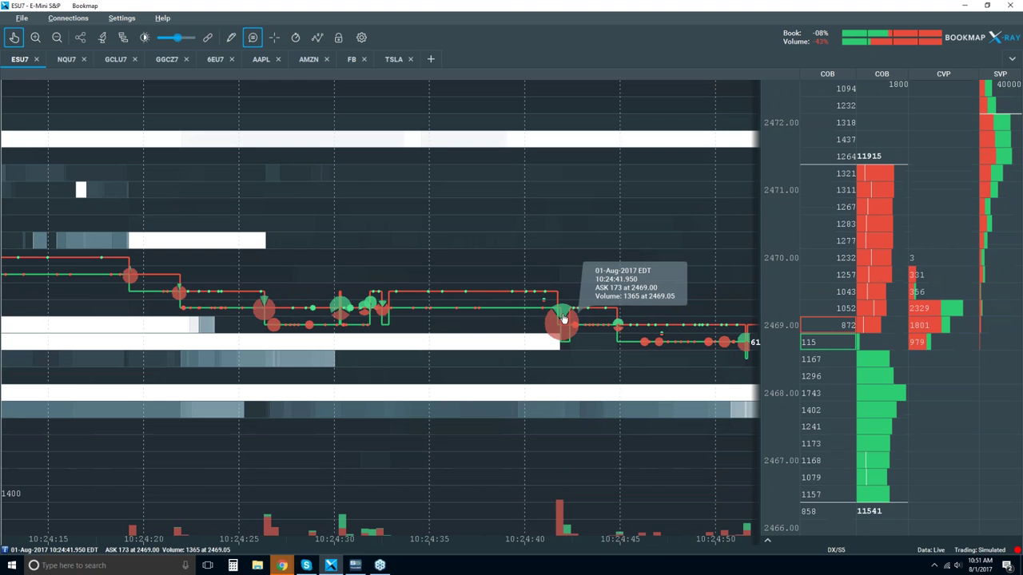
- Turn on the Indicators layer for the ESU7 chart and show it around the 10:25 candlestick
{"action": "left_click", "coordinate": [318, 38]}
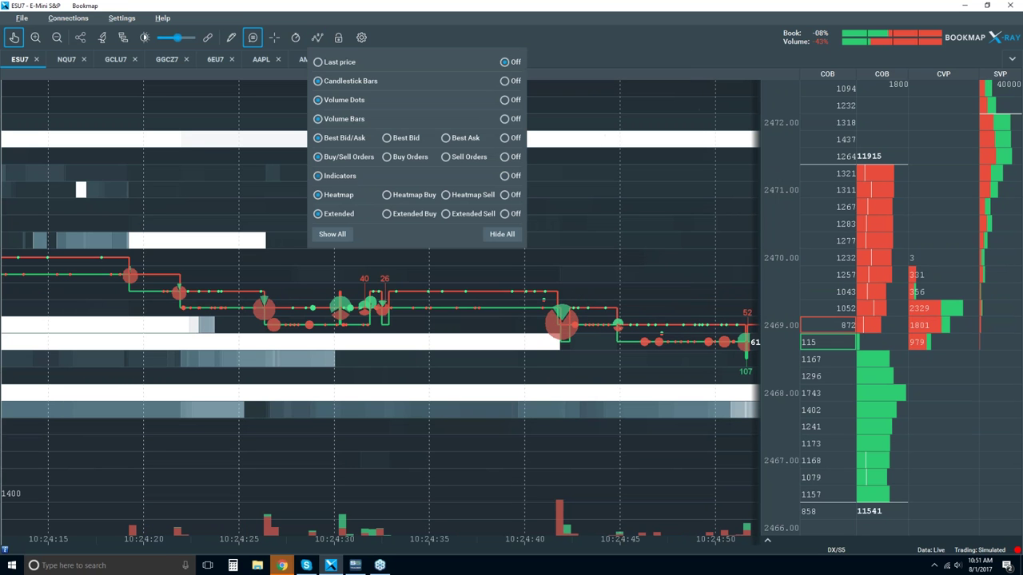
{"action": "left_click", "coordinate": [590, 26]}
{"action": "scroll", "coordinate": [498, 257], "scroll_direction": "down", "scroll_amount": 3}
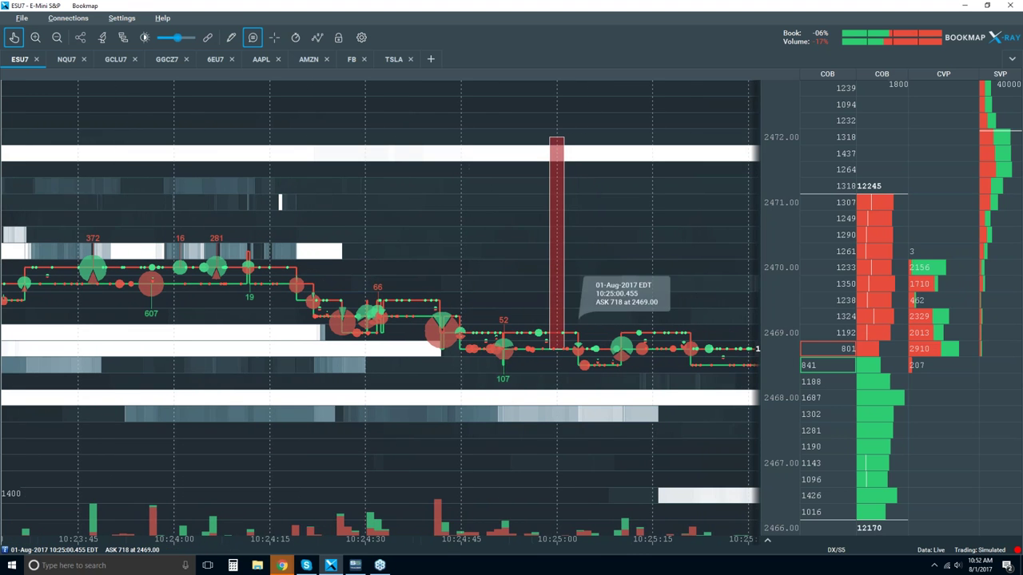
- Follow the heatmap levels, volume dots and indicator numbers from the 10:25 low up to the live price
{"action": "scroll", "coordinate": [431, 302], "scroll_direction": "down", "scroll_amount": 3}
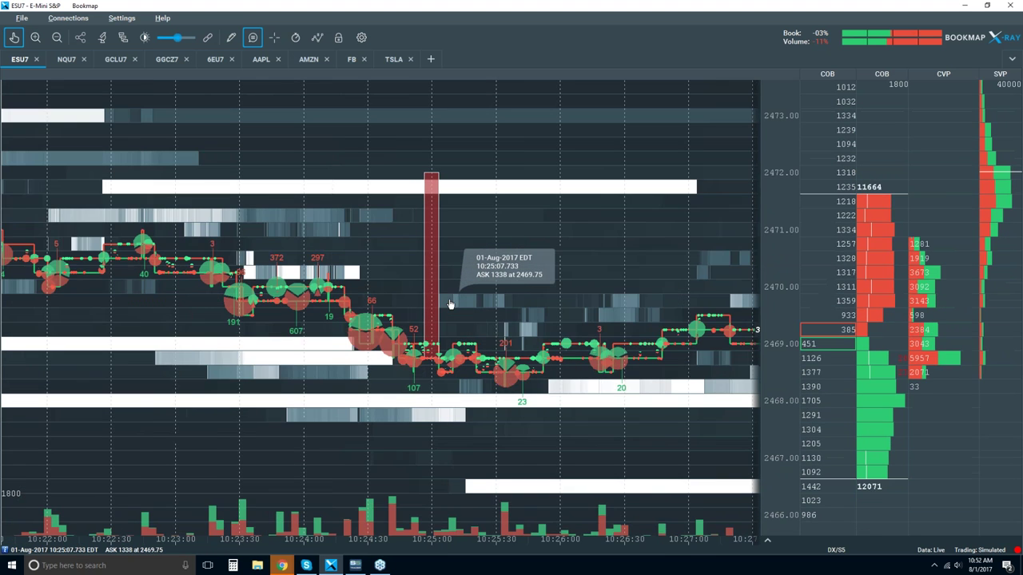
{"action": "scroll", "coordinate": [450, 304], "scroll_direction": "down", "scroll_amount": 2}
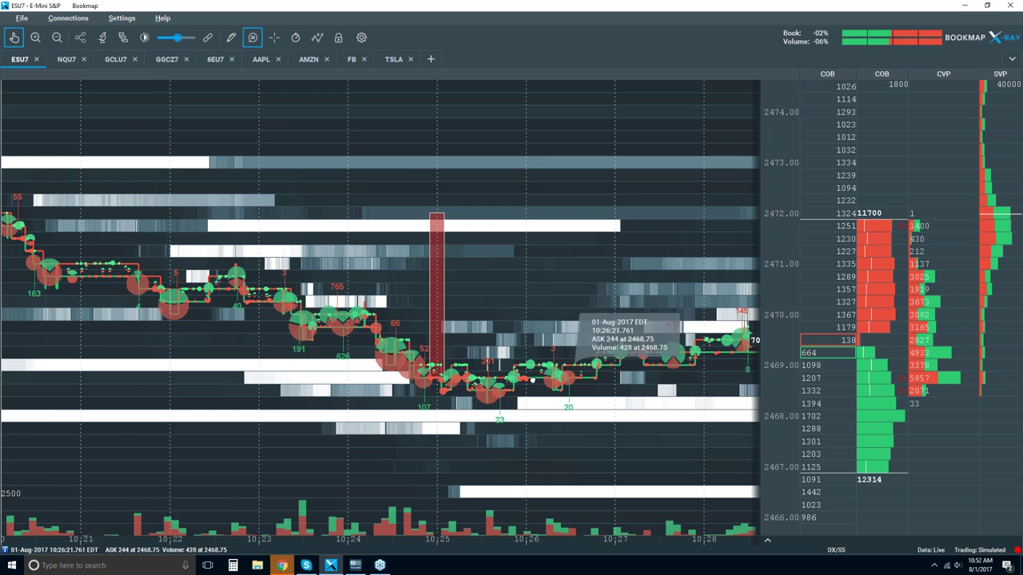
{"action": "scroll", "coordinate": [464, 379], "scroll_direction": "down", "scroll_amount": 2}
{"action": "scroll", "coordinate": [476, 356], "scroll_direction": "down", "scroll_amount": 2}
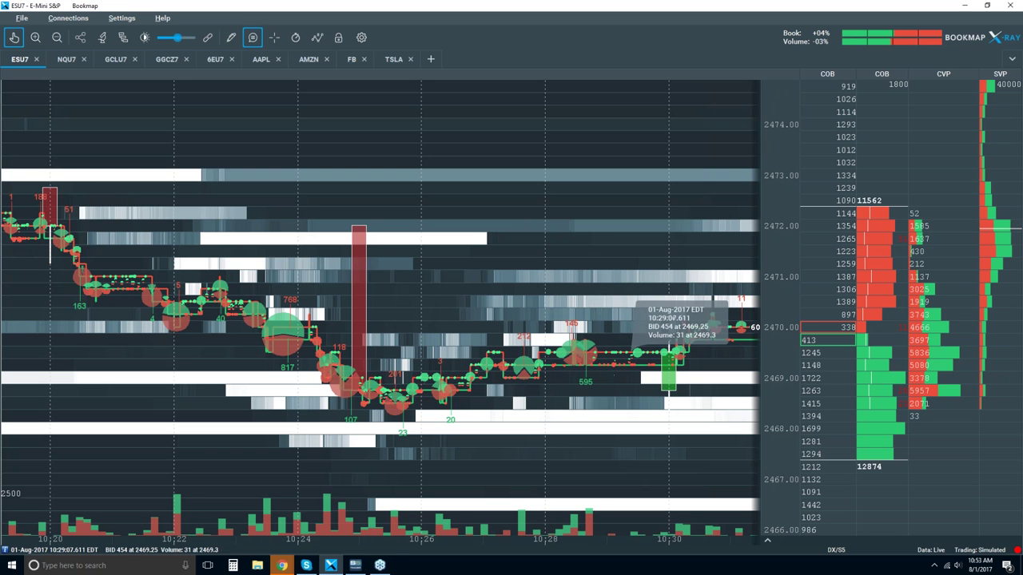
{"action": "scroll", "coordinate": [572, 342], "scroll_direction": "down", "scroll_amount": 3}
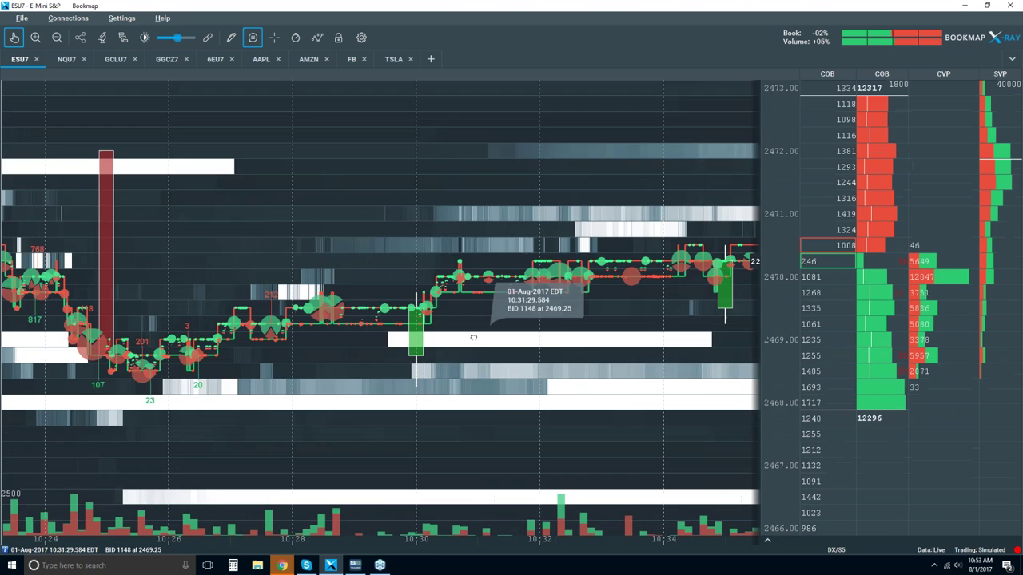
{"action": "scroll", "coordinate": [567, 324], "scroll_direction": "down", "scroll_amount": 3}
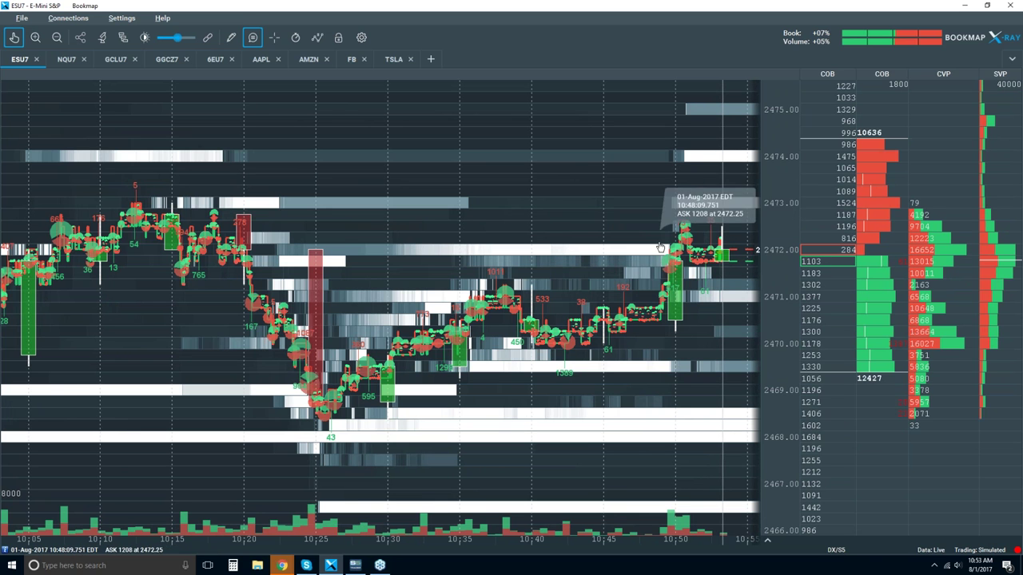
- Examine the order flow as price reaches the 2472.00 liquidity level around 10:49:36, up close and in wider context
{"action": "scroll", "coordinate": [679, 240], "scroll_direction": "up", "scroll_amount": 3}
{"action": "left_click_drag", "start_coordinate": [680, 205], "coordinate": [628, 209]}
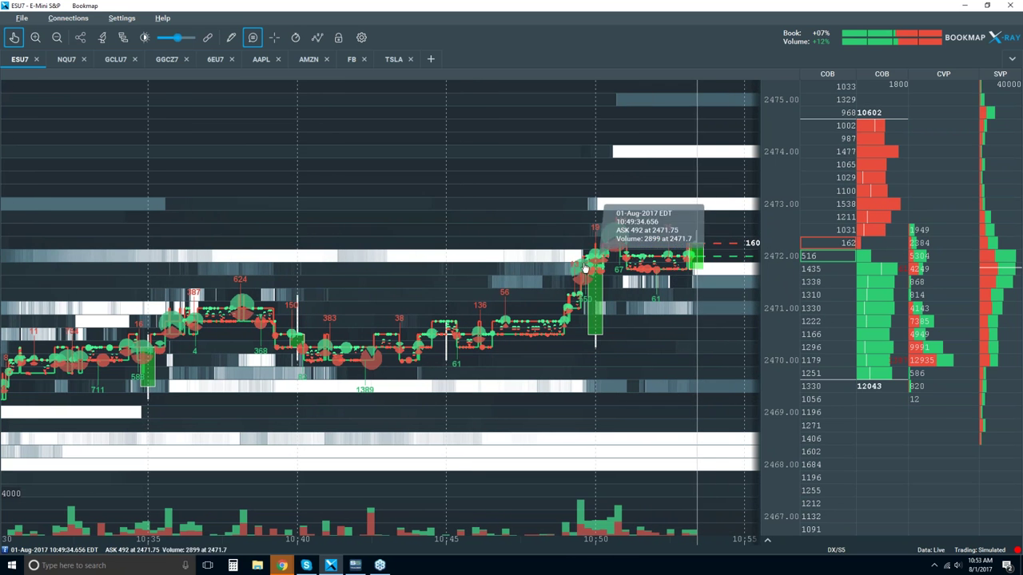
{"action": "scroll", "coordinate": [591, 268], "scroll_direction": "up", "scroll_amount": 5}
{"action": "scroll", "coordinate": [582, 262], "scroll_direction": "up", "scroll_amount": 2}
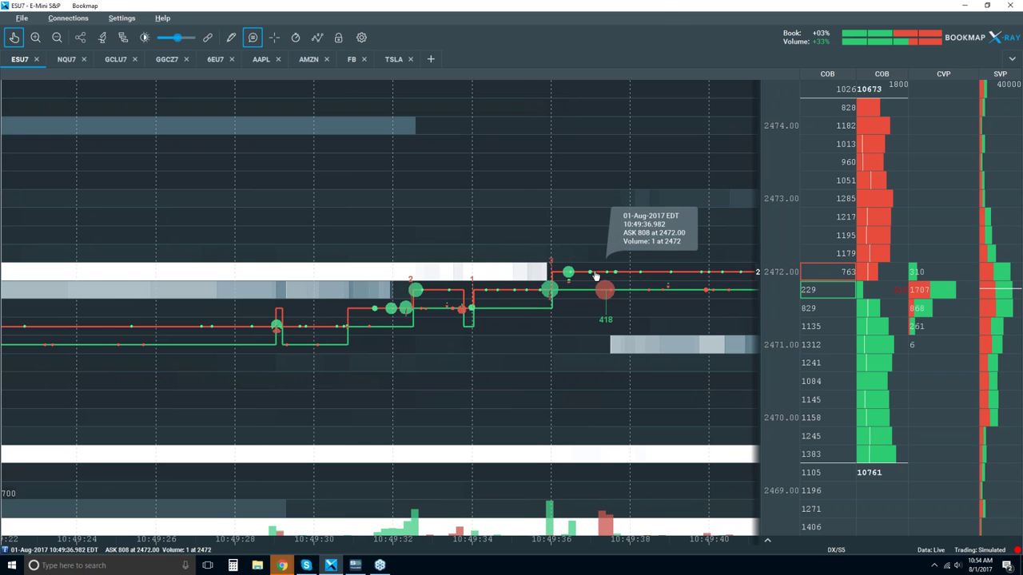
{"action": "scroll", "coordinate": [596, 275], "scroll_direction": "down", "scroll_amount": 5}
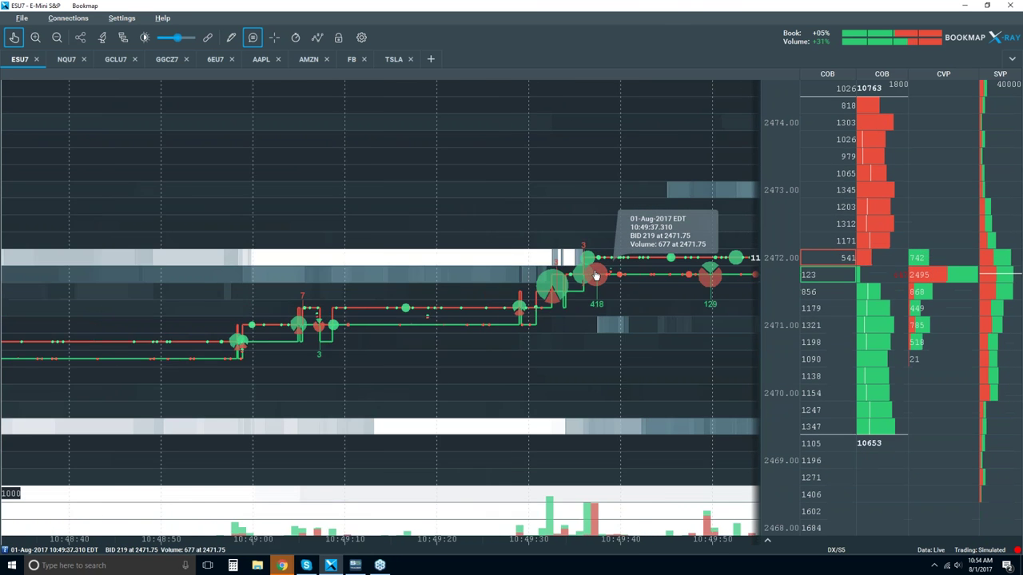
{"action": "scroll", "coordinate": [595, 276], "scroll_direction": "down", "scroll_amount": 3}
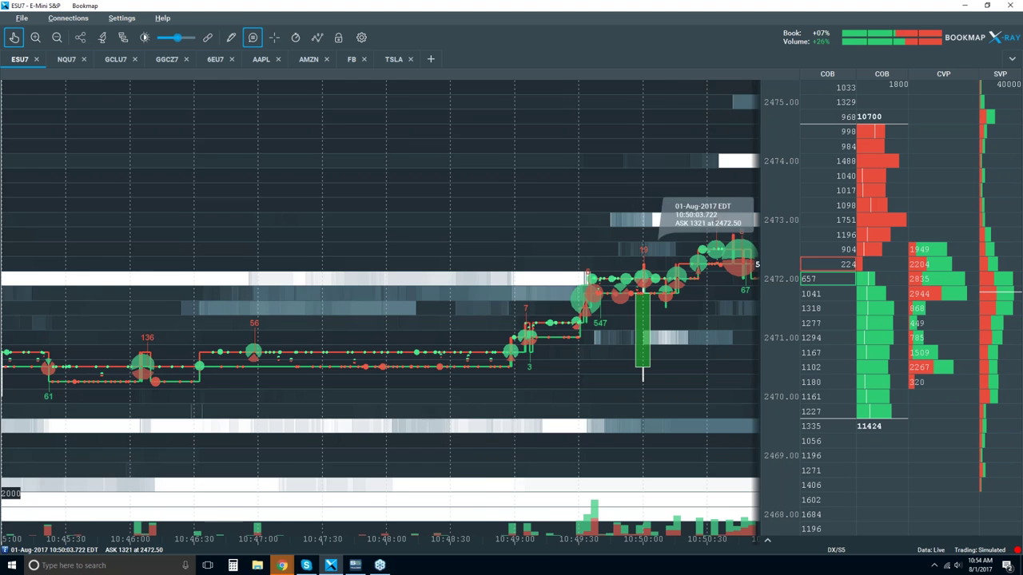
{"action": "scroll", "coordinate": [596, 276], "scroll_direction": "down", "scroll_amount": 4}
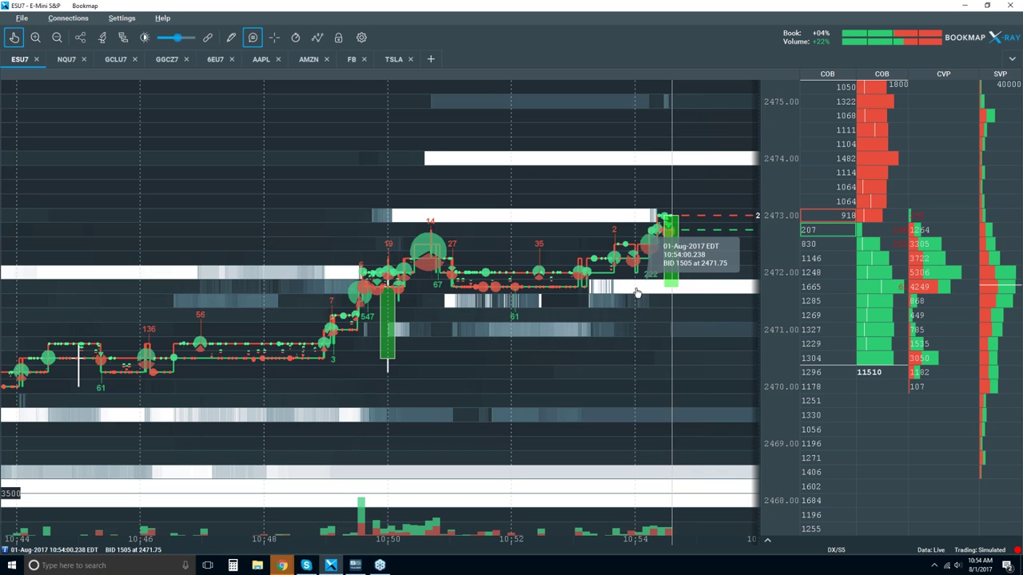
- Compare the large liquidity levels above and below the live price over short and session-long time ranges
{"action": "scroll", "coordinate": [662, 213], "scroll_direction": "up", "scroll_amount": 2}
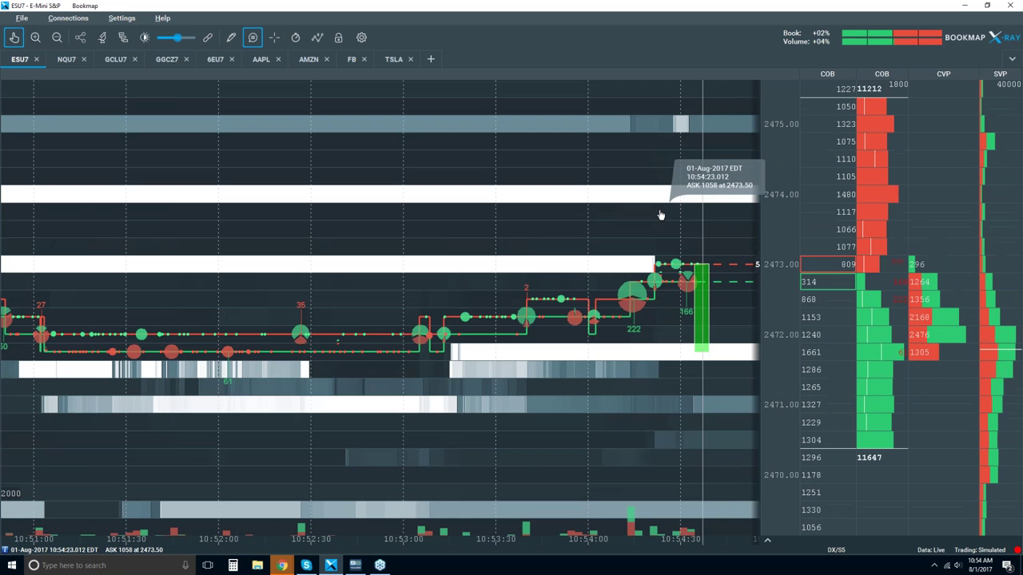
{"action": "scroll", "coordinate": [662, 241], "scroll_direction": "down", "scroll_amount": 5}
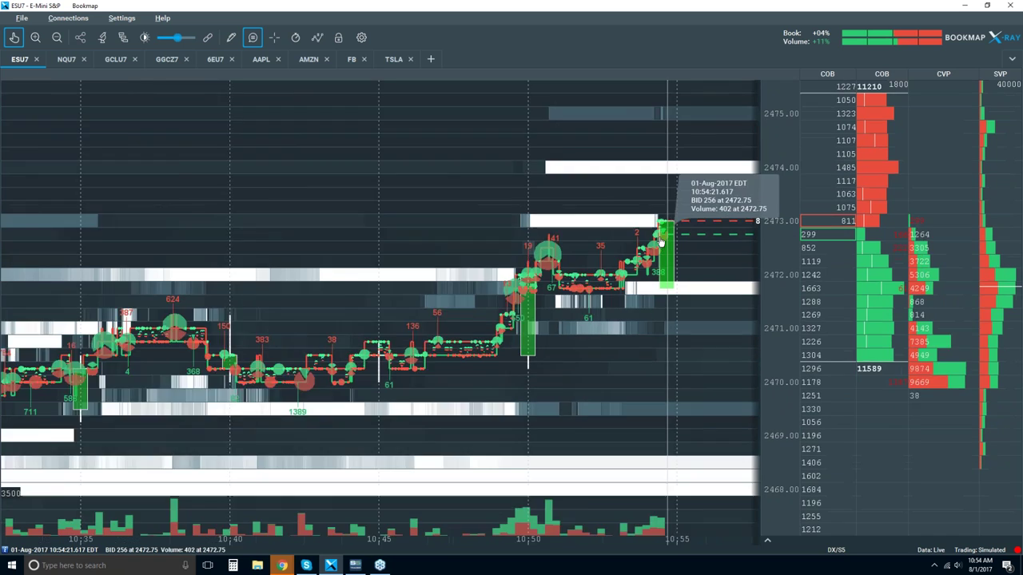
{"action": "scroll", "coordinate": [660, 242], "scroll_direction": "down", "scroll_amount": 3}
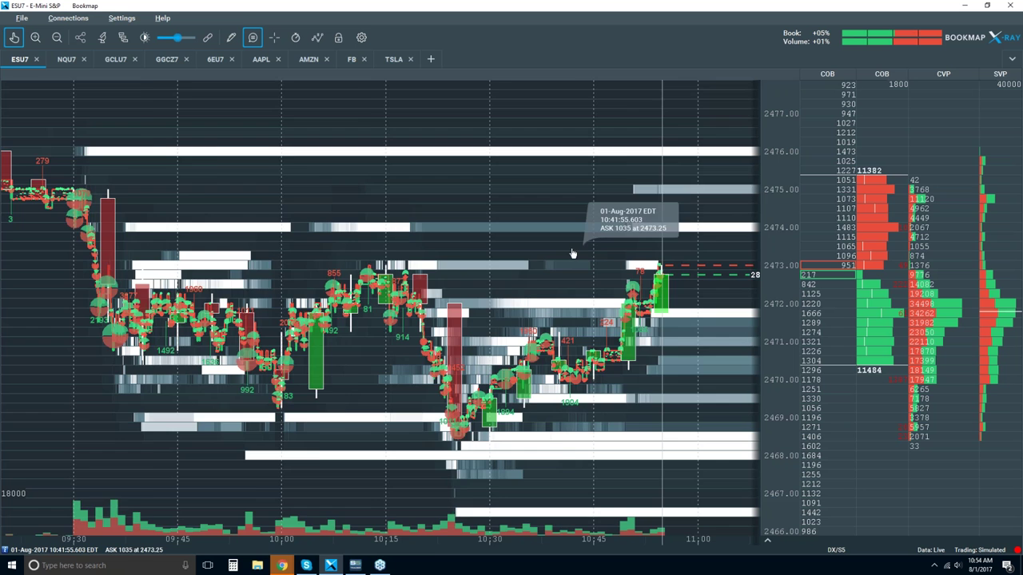
{"action": "scroll", "coordinate": [567, 255], "scroll_direction": "down", "scroll_amount": 3}
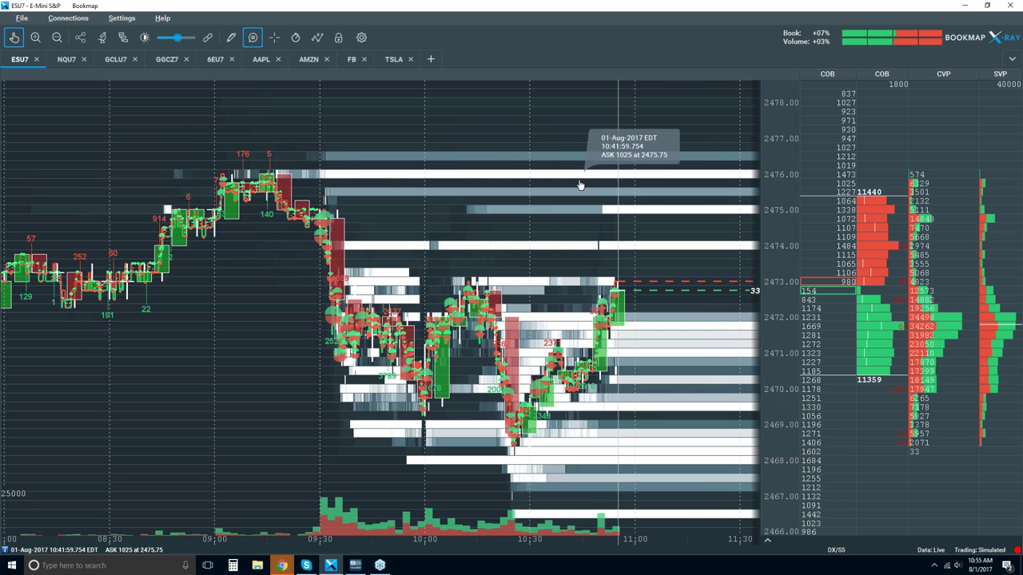
{"action": "scroll", "coordinate": [601, 210], "scroll_direction": "up", "scroll_amount": 3}
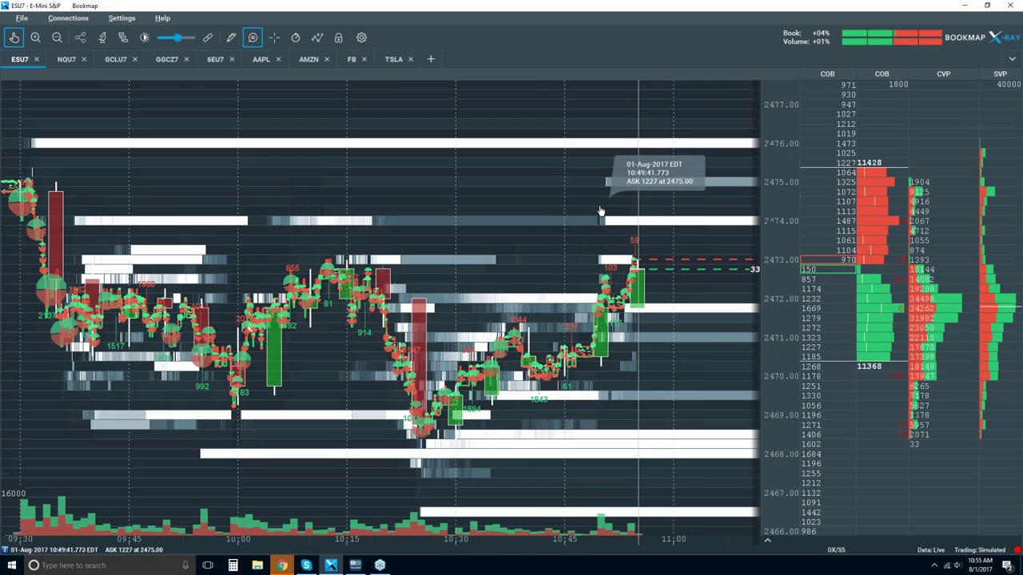
{"action": "scroll", "coordinate": [600, 210], "scroll_direction": "down", "scroll_amount": 4}
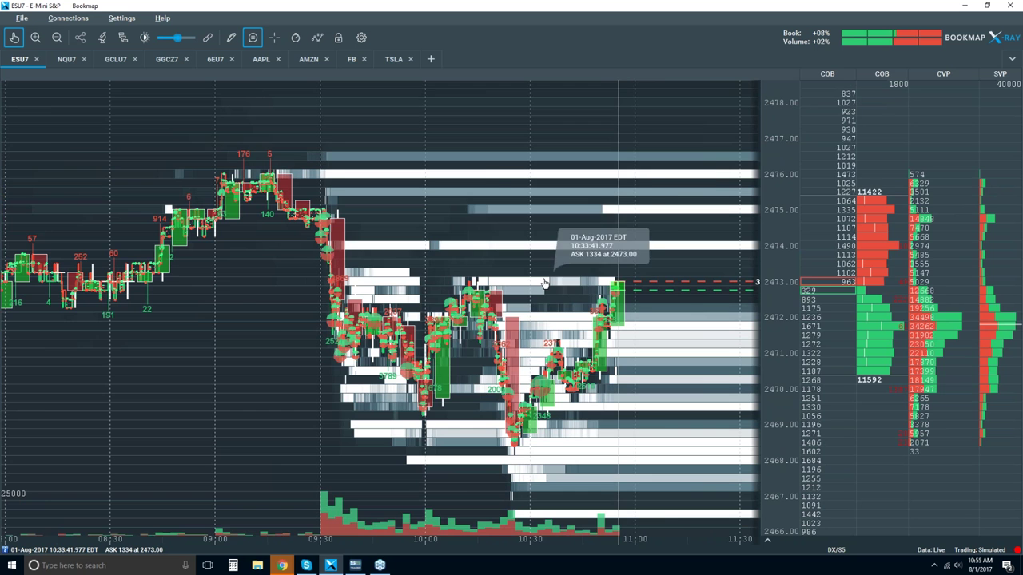
{"action": "scroll", "coordinate": [572, 236], "scroll_direction": "up", "scroll_amount": 4}
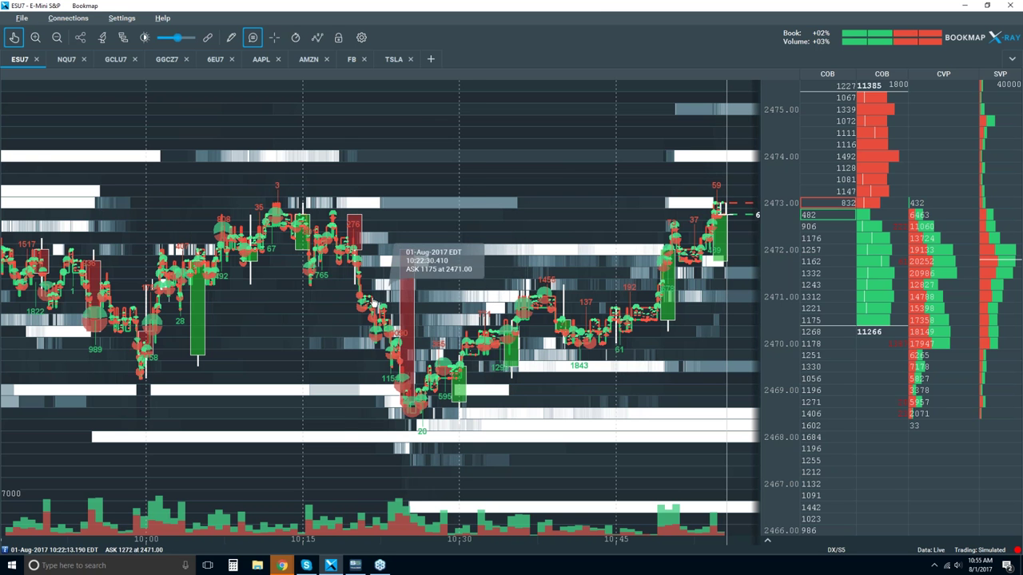
- Examine the sell liquidity above price after the 10:25 candlestick, down to the orders at 2469.75 near 10:28:30
{"action": "scroll", "coordinate": [384, 312], "scroll_direction": "up", "scroll_amount": 3}
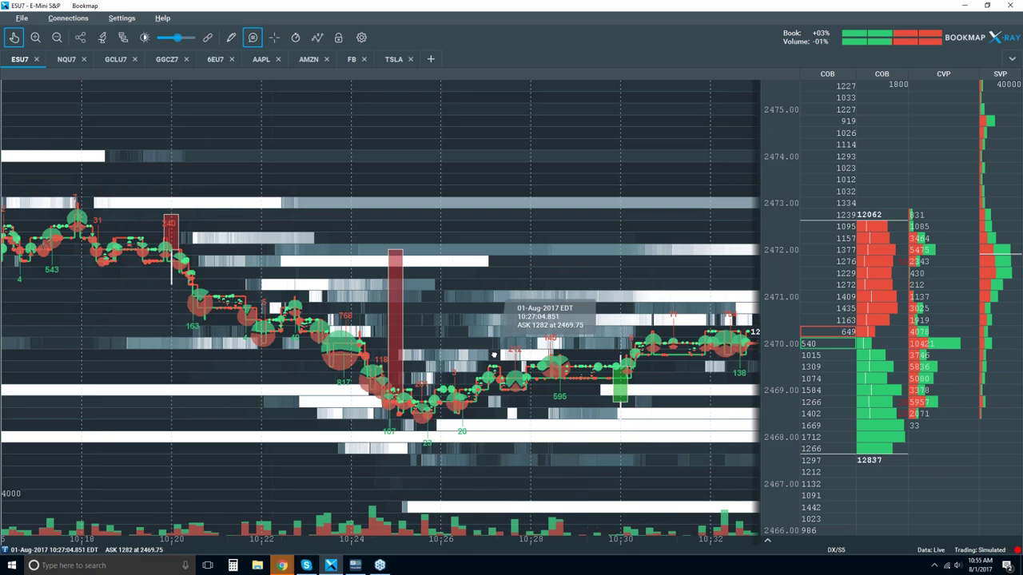
{"action": "scroll", "coordinate": [529, 342], "scroll_direction": "down", "scroll_amount": 2}
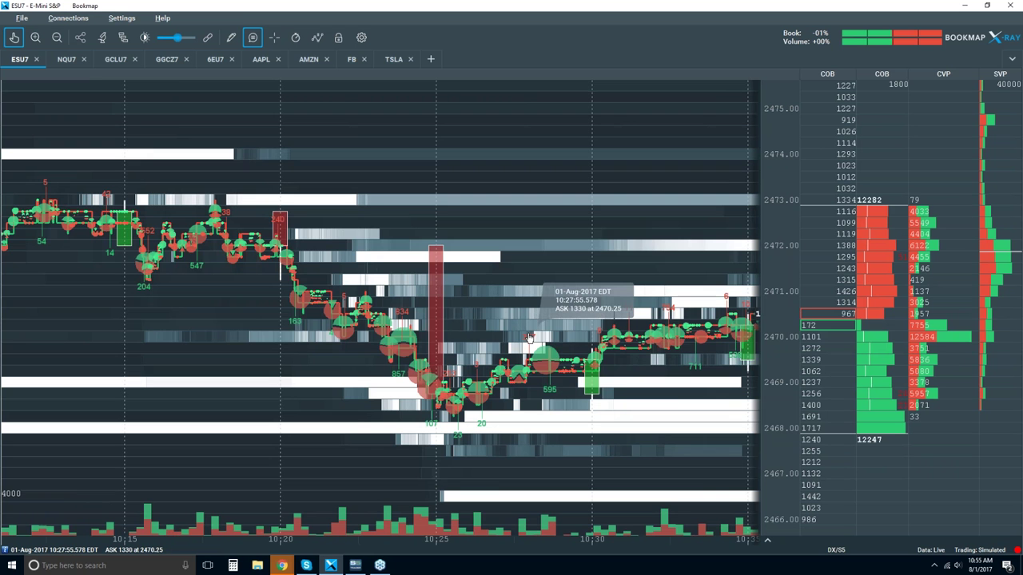
{"action": "scroll", "coordinate": [523, 342], "scroll_direction": "up", "scroll_amount": 3}
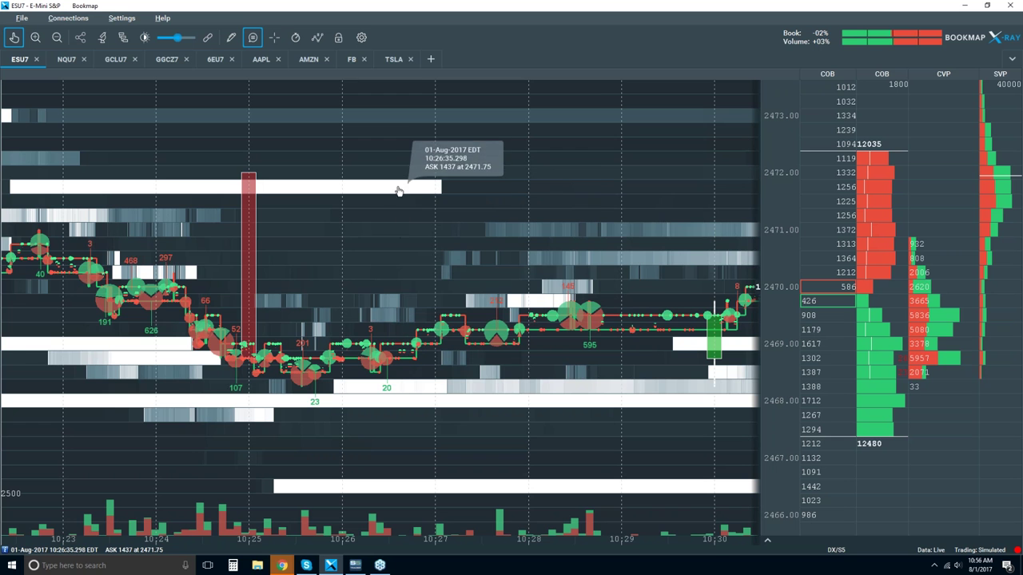
{"action": "left_click_drag", "start_coordinate": [327, 196], "coordinate": [352, 192]}
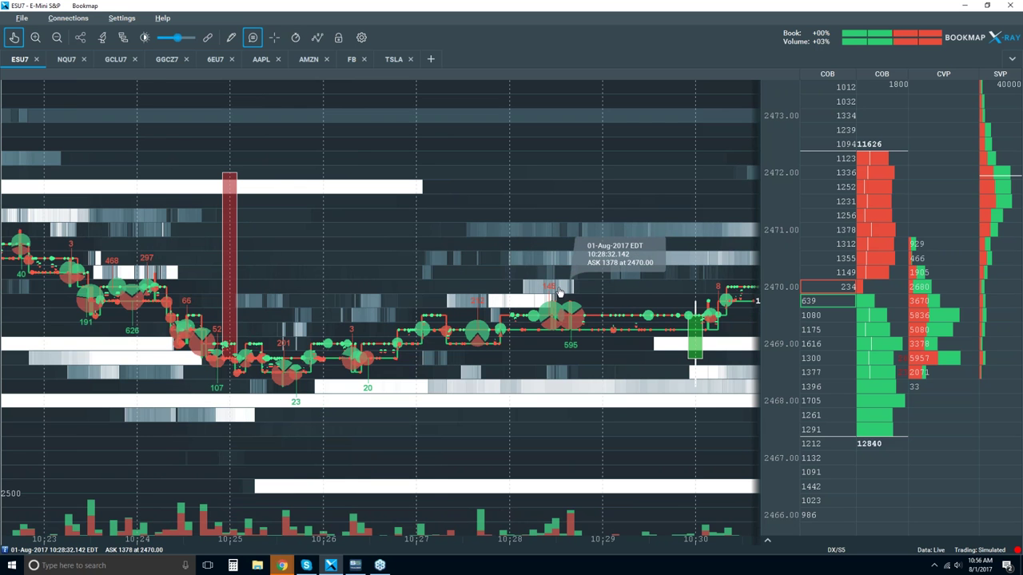
{"action": "scroll", "coordinate": [559, 292], "scroll_direction": "up", "scroll_amount": 2}
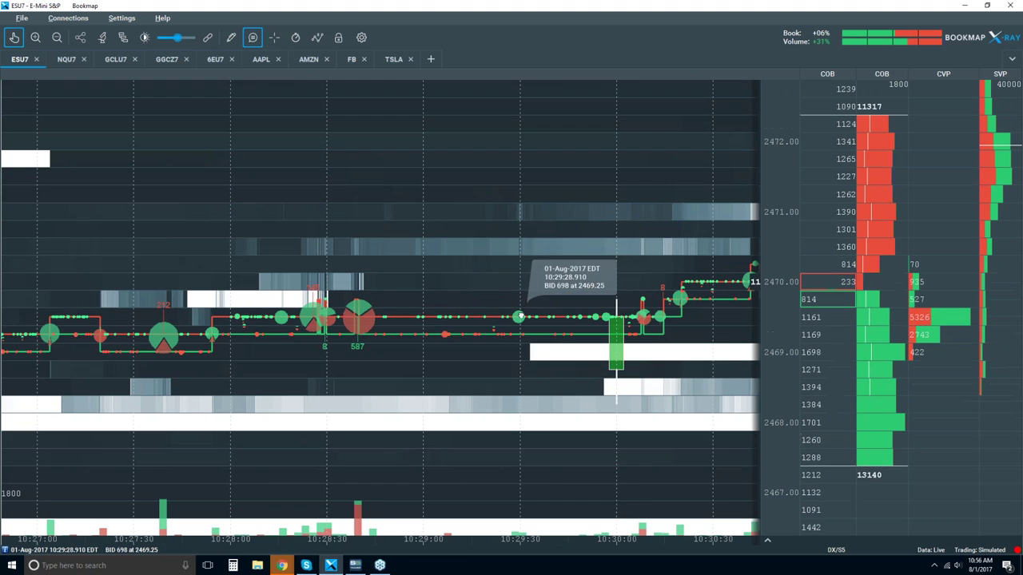
{"action": "scroll", "coordinate": [336, 295], "scroll_direction": "up", "scroll_amount": 2}
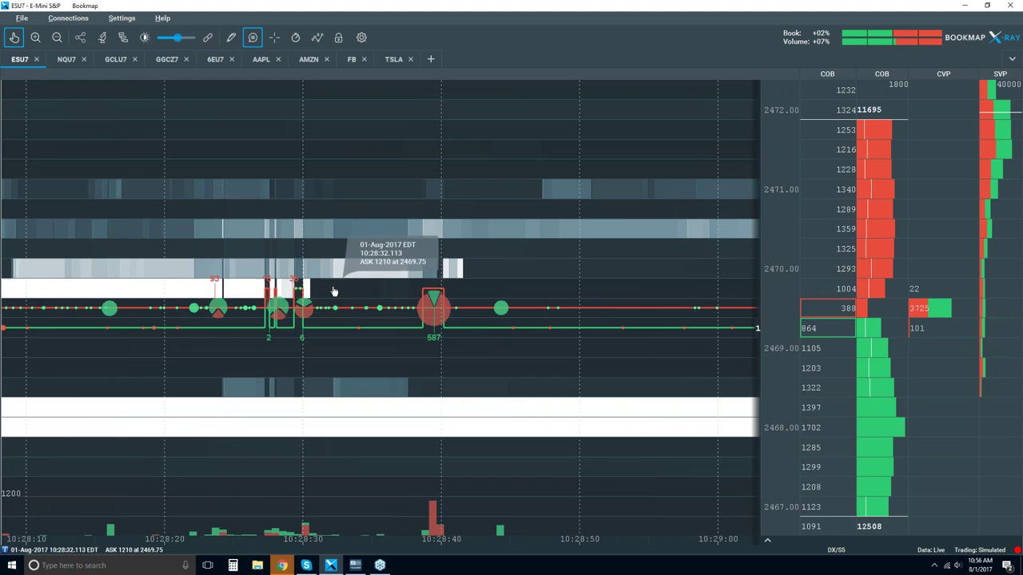
{"action": "scroll", "coordinate": [276, 292], "scroll_direction": "up", "scroll_amount": 2}
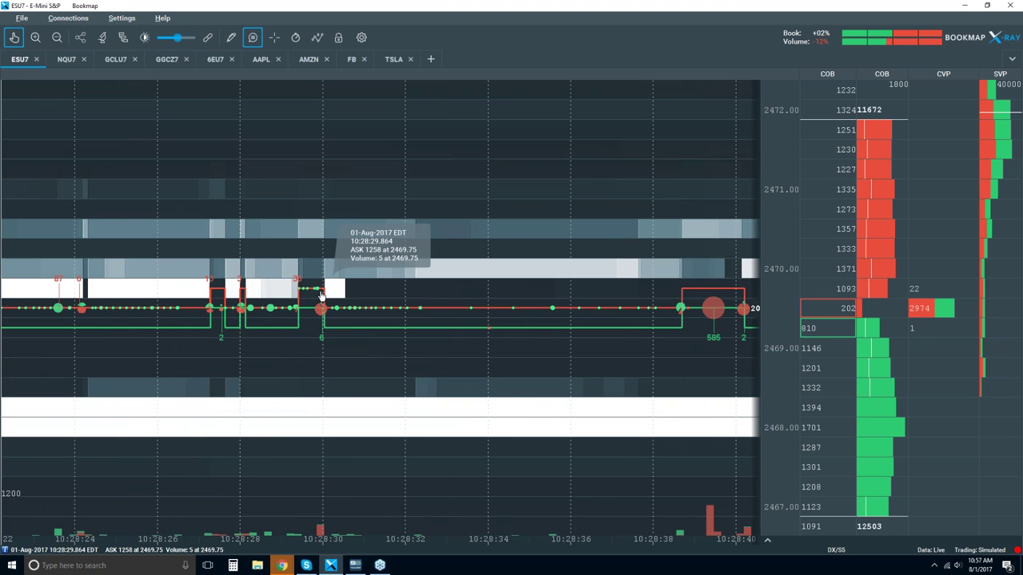
- Review the bid liquidity around 2469.00 over a wider time range and bring the chart back to the live price
{"action": "scroll", "coordinate": [321, 295], "scroll_direction": "down", "scroll_amount": 2}
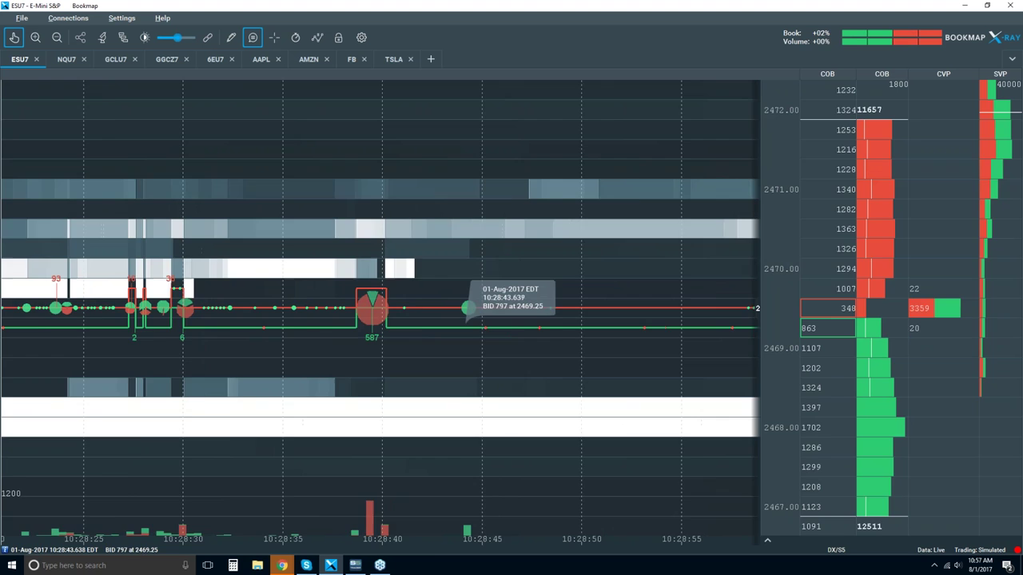
{"action": "scroll", "coordinate": [511, 345], "scroll_direction": "down", "scroll_amount": 5}
{"action": "scroll", "coordinate": [459, 336], "scroll_direction": "down", "scroll_amount": 4}
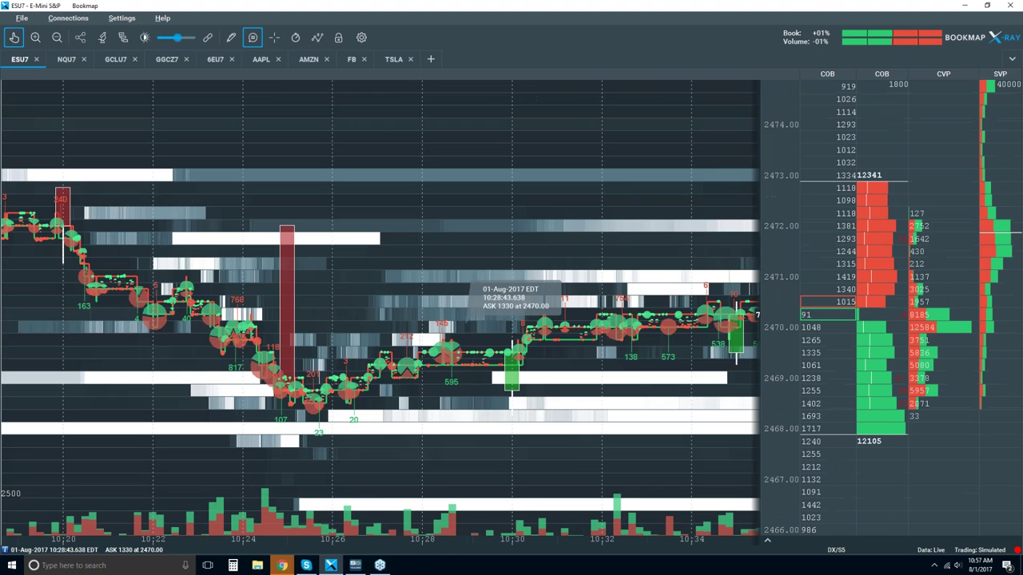
{"action": "scroll", "coordinate": [460, 335], "scroll_direction": "down", "scroll_amount": 3}
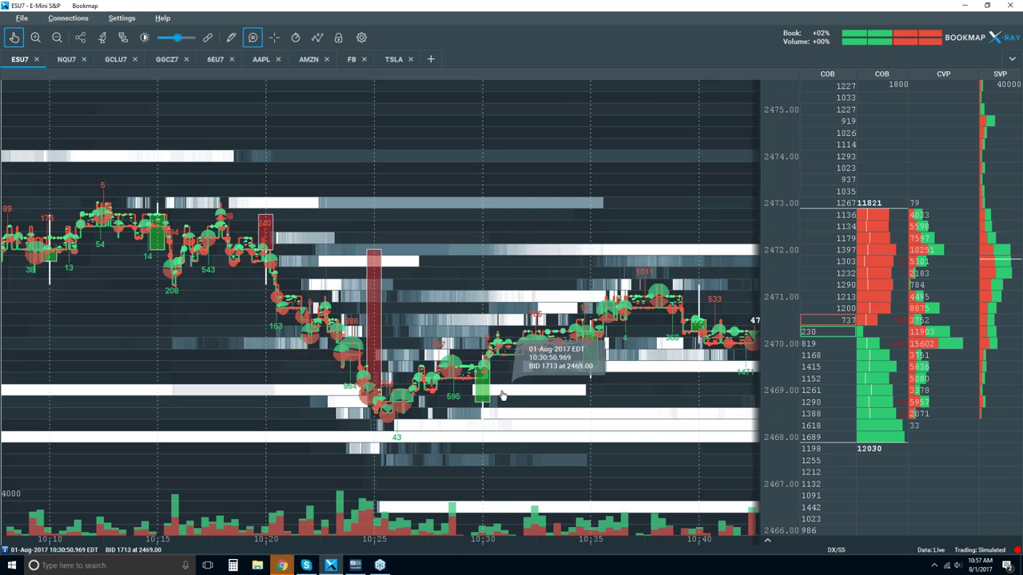
{"action": "left_click_drag", "start_coordinate": [540, 390], "coordinate": [323, 357]}
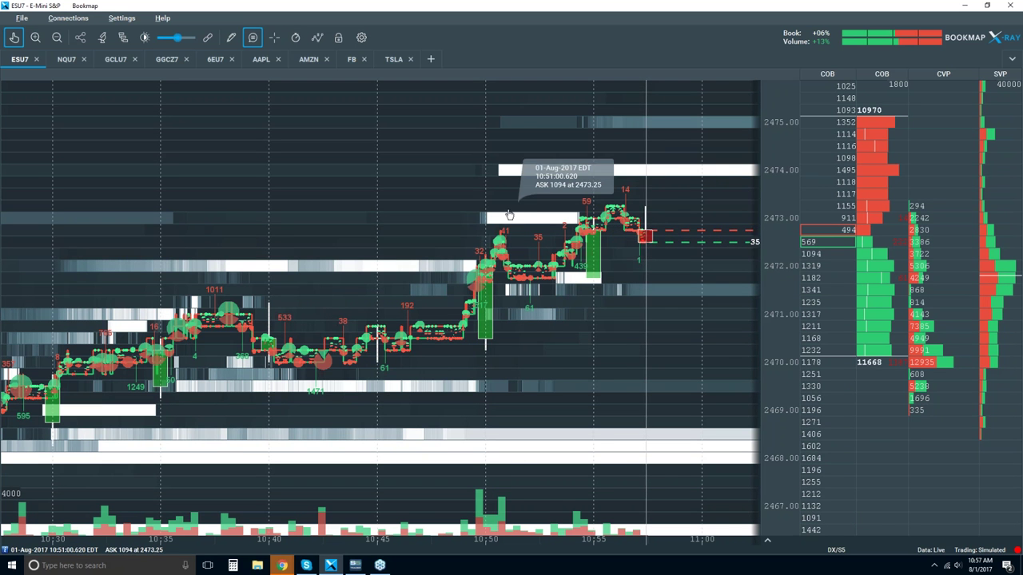
- Examine the liquidity levels around the live price over wider time ranges, out to the whole session since about 08:00
{"action": "scroll", "coordinate": [509, 215], "scroll_direction": "down", "scroll_amount": 3}
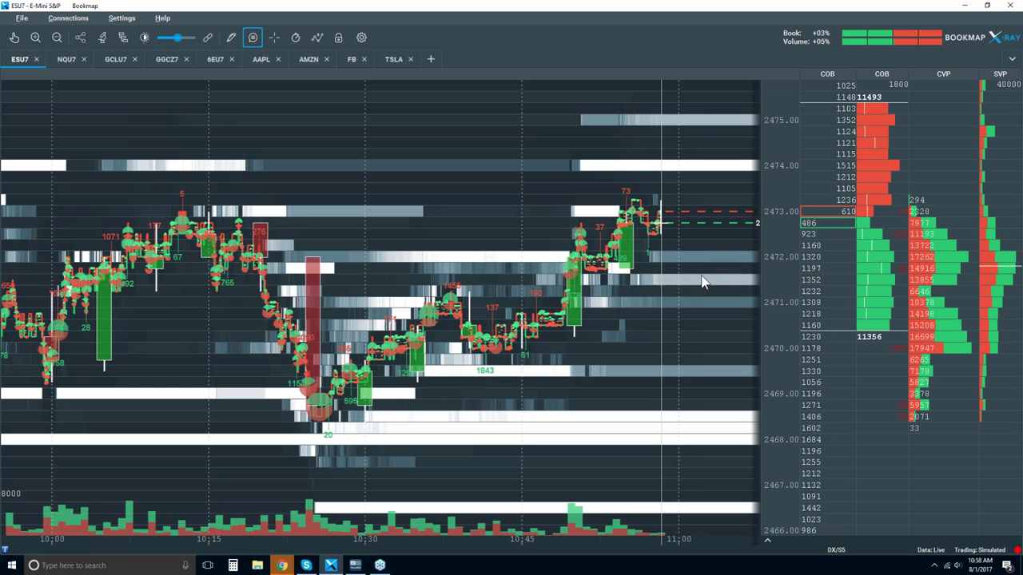
{"action": "mouse_move", "coordinate": [656, 283]}
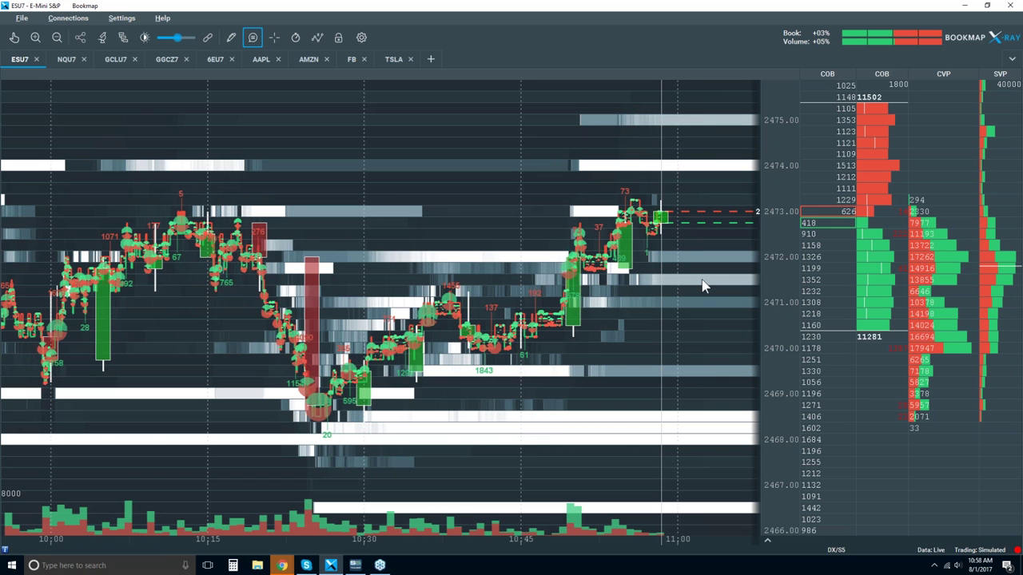
{"action": "mouse_move", "coordinate": [540, 280]}
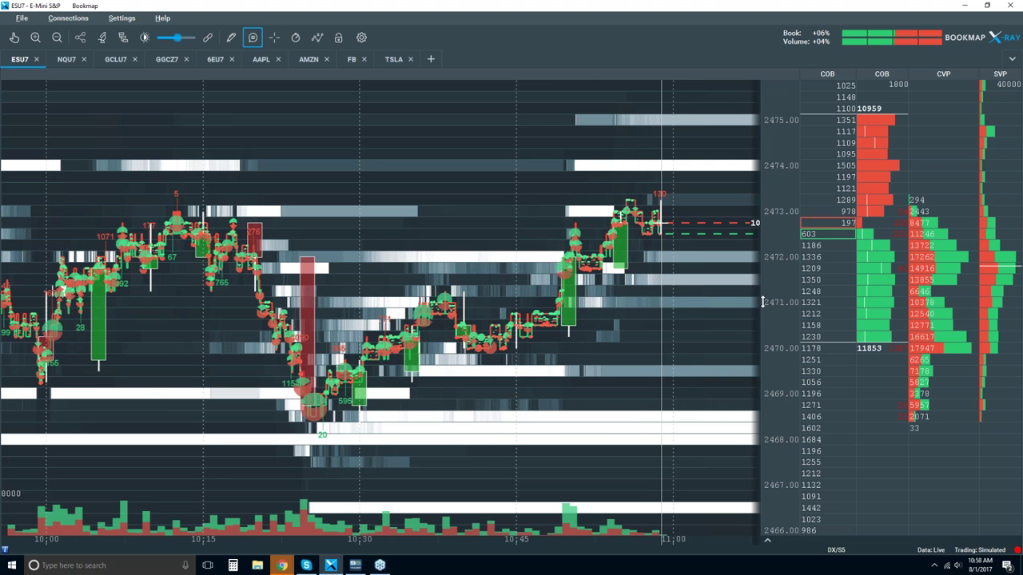
{"action": "scroll", "coordinate": [763, 302], "scroll_direction": "down", "scroll_amount": 5}
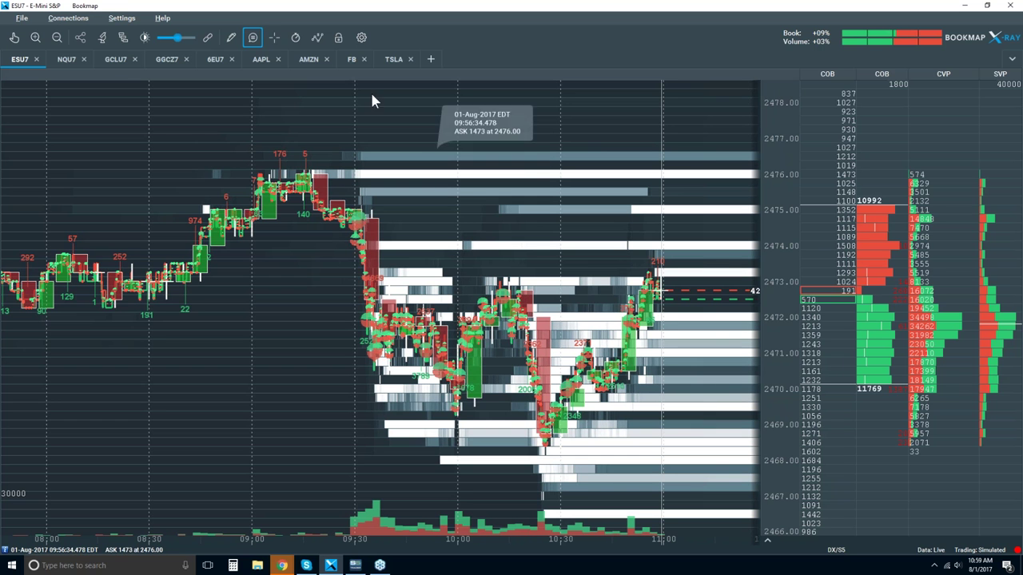
- Set the heatmap's large size highlight to about 86, white cut-off to about 95 and black cut-off to about 47 in the contrast configuration
{"action": "left_click", "coordinate": [144, 41]}
{"action": "left_click_drag", "start_coordinate": [489, 109], "coordinate": [143, 118]}
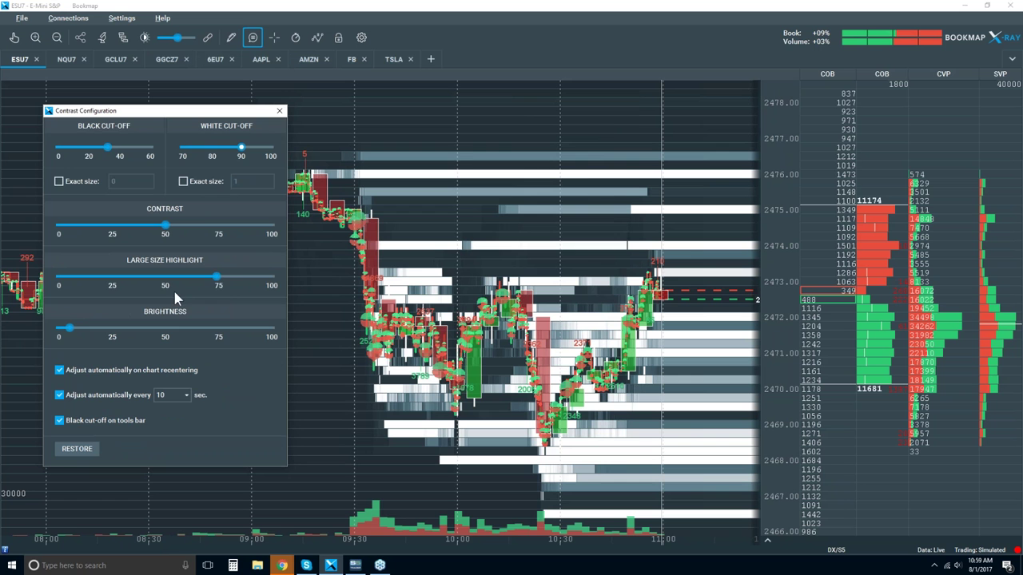
{"action": "left_click_drag", "start_coordinate": [216, 278], "coordinate": [243, 277]}
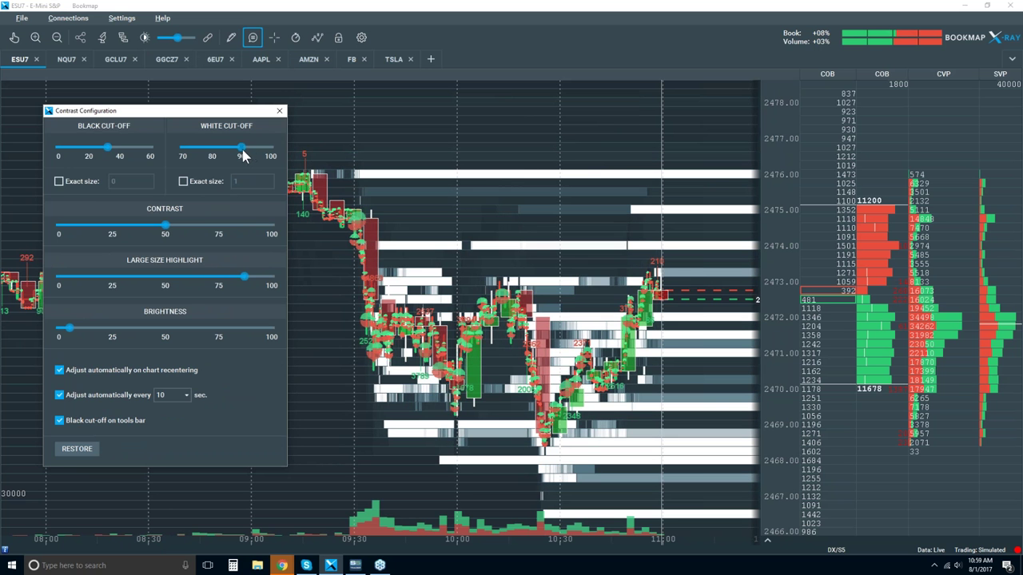
{"action": "left_click_drag", "start_coordinate": [242, 150], "coordinate": [258, 150]}
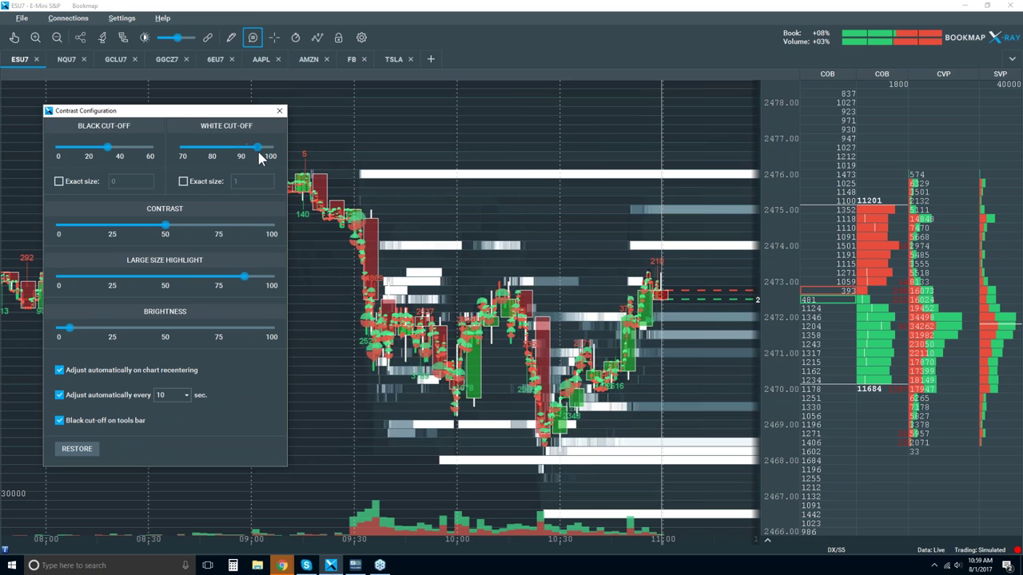
{"action": "left_click", "coordinate": [132, 149]}
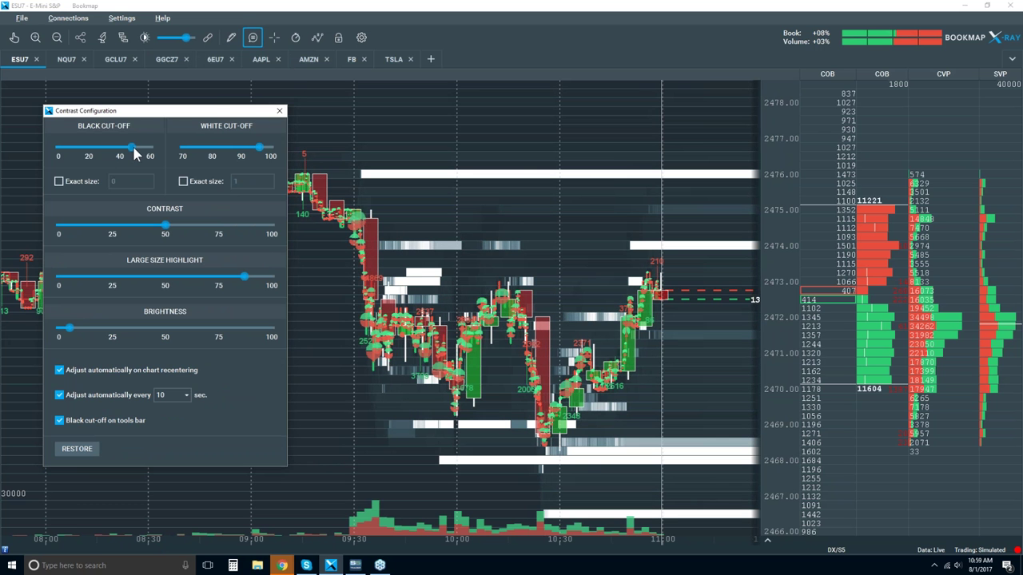
{"action": "left_click", "coordinate": [280, 112]}
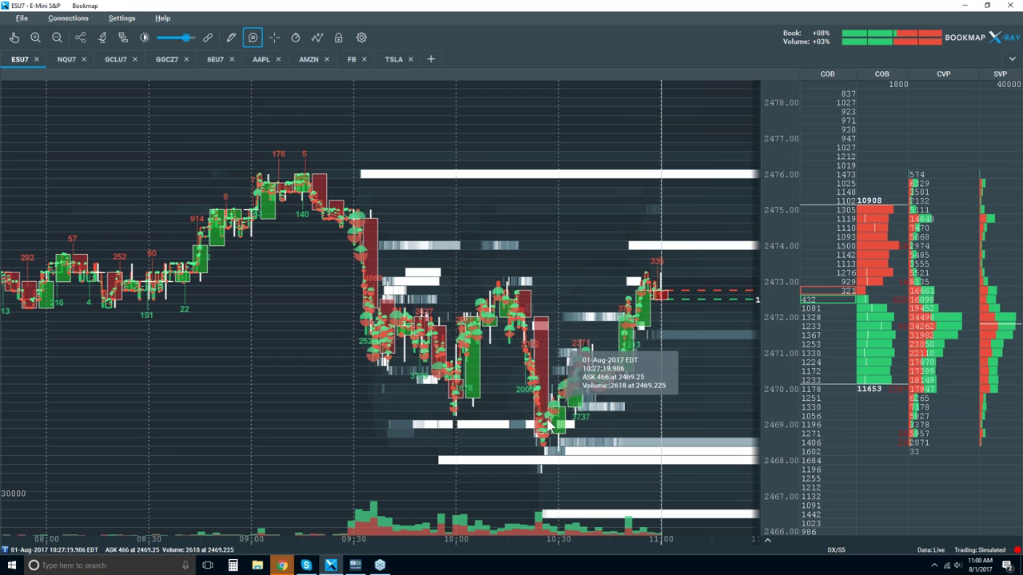
- Turn off the candlestick bars on the chart and examine the remaining liquidity between 2473.00 and 2474.00 near the live price
{"action": "left_click", "coordinate": [320, 39]}
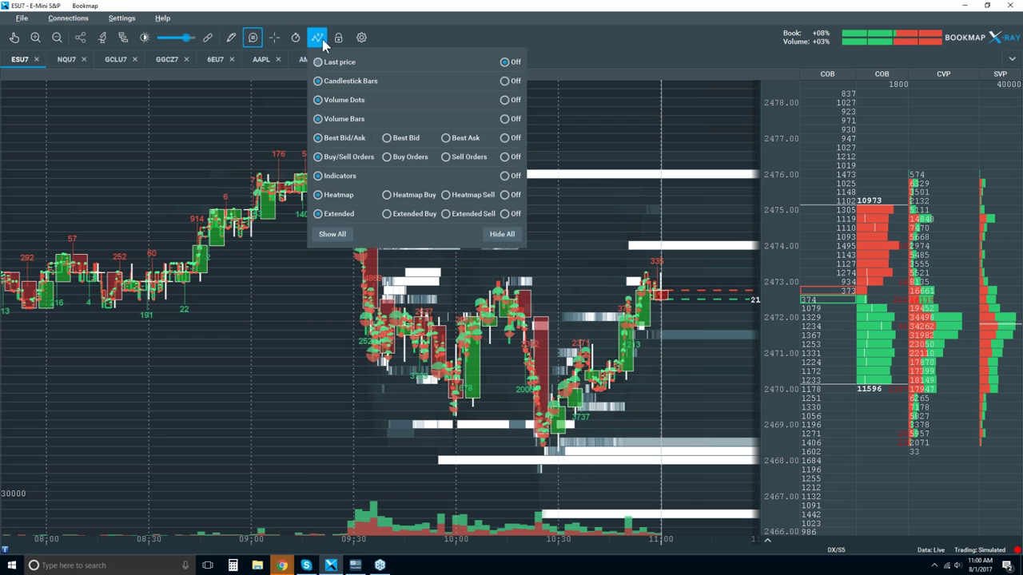
{"action": "left_click", "coordinate": [511, 80]}
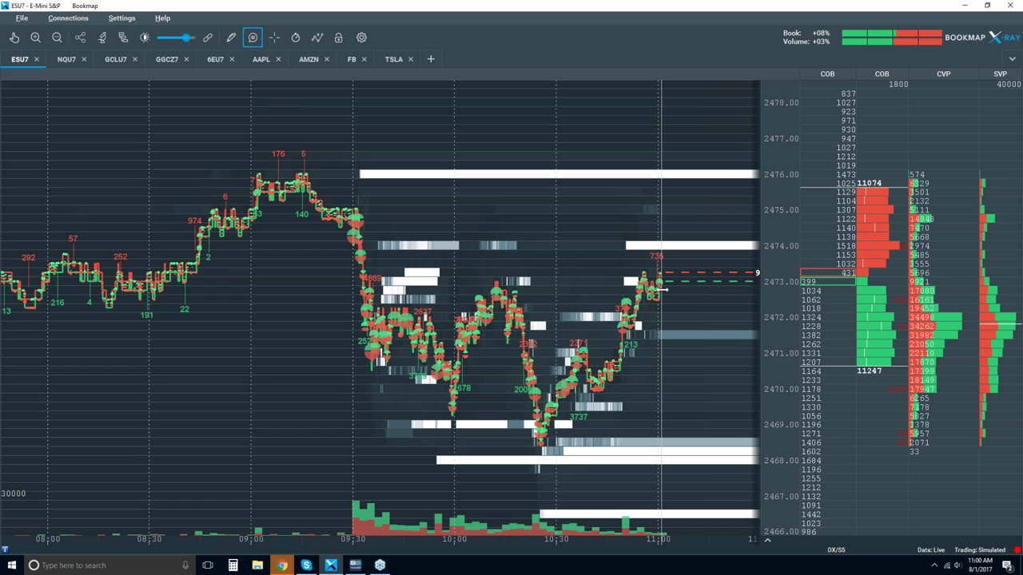
{"action": "mouse_move", "coordinate": [650, 258]}
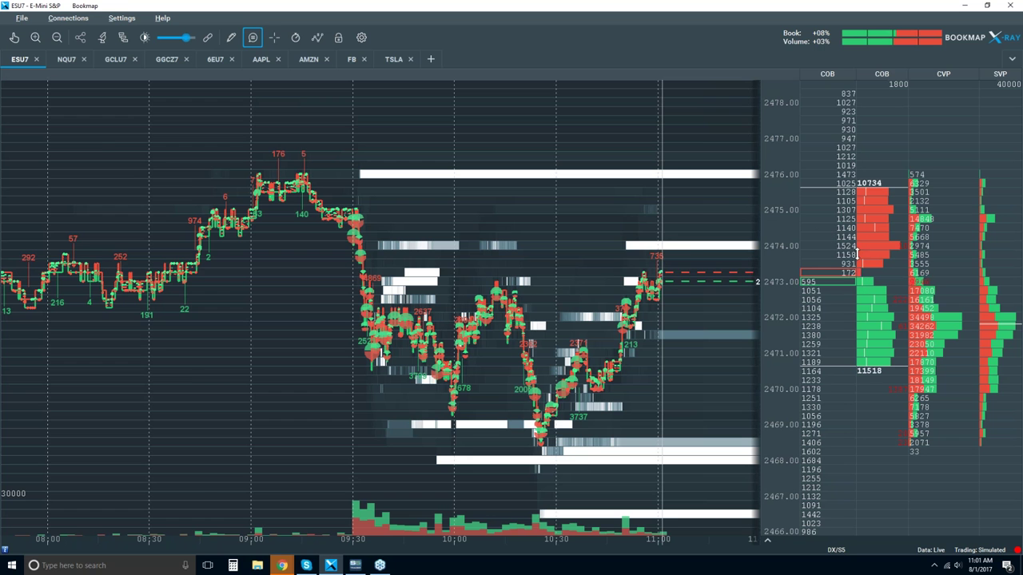
{"action": "mouse_move", "coordinate": [551, 289]}
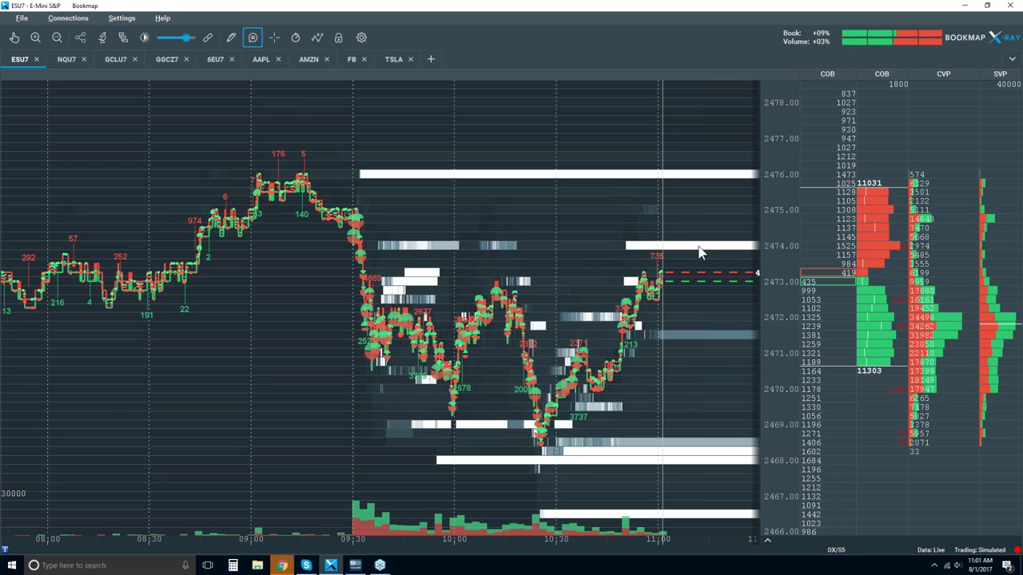
{"action": "mouse_move", "coordinate": [587, 280]}
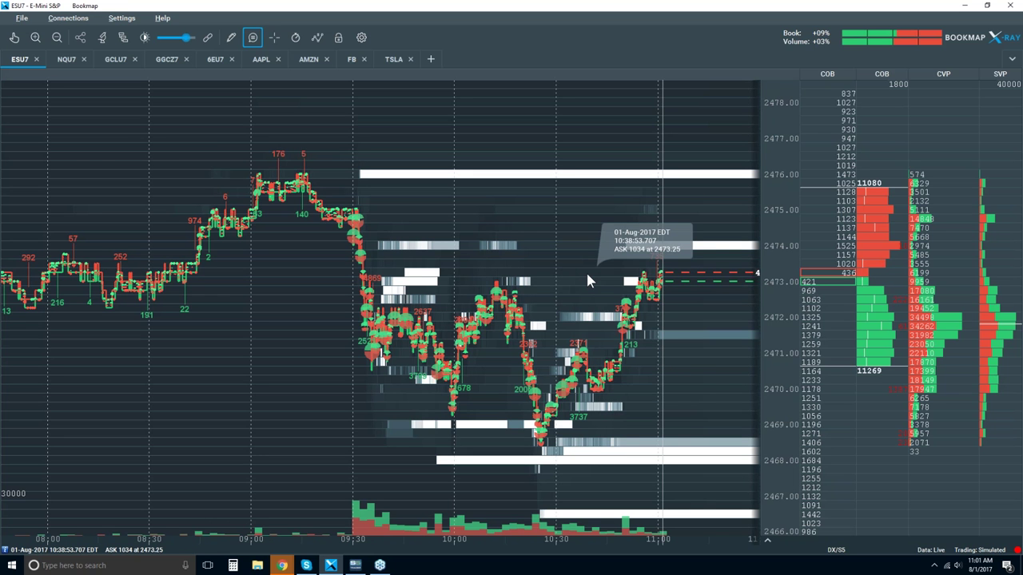